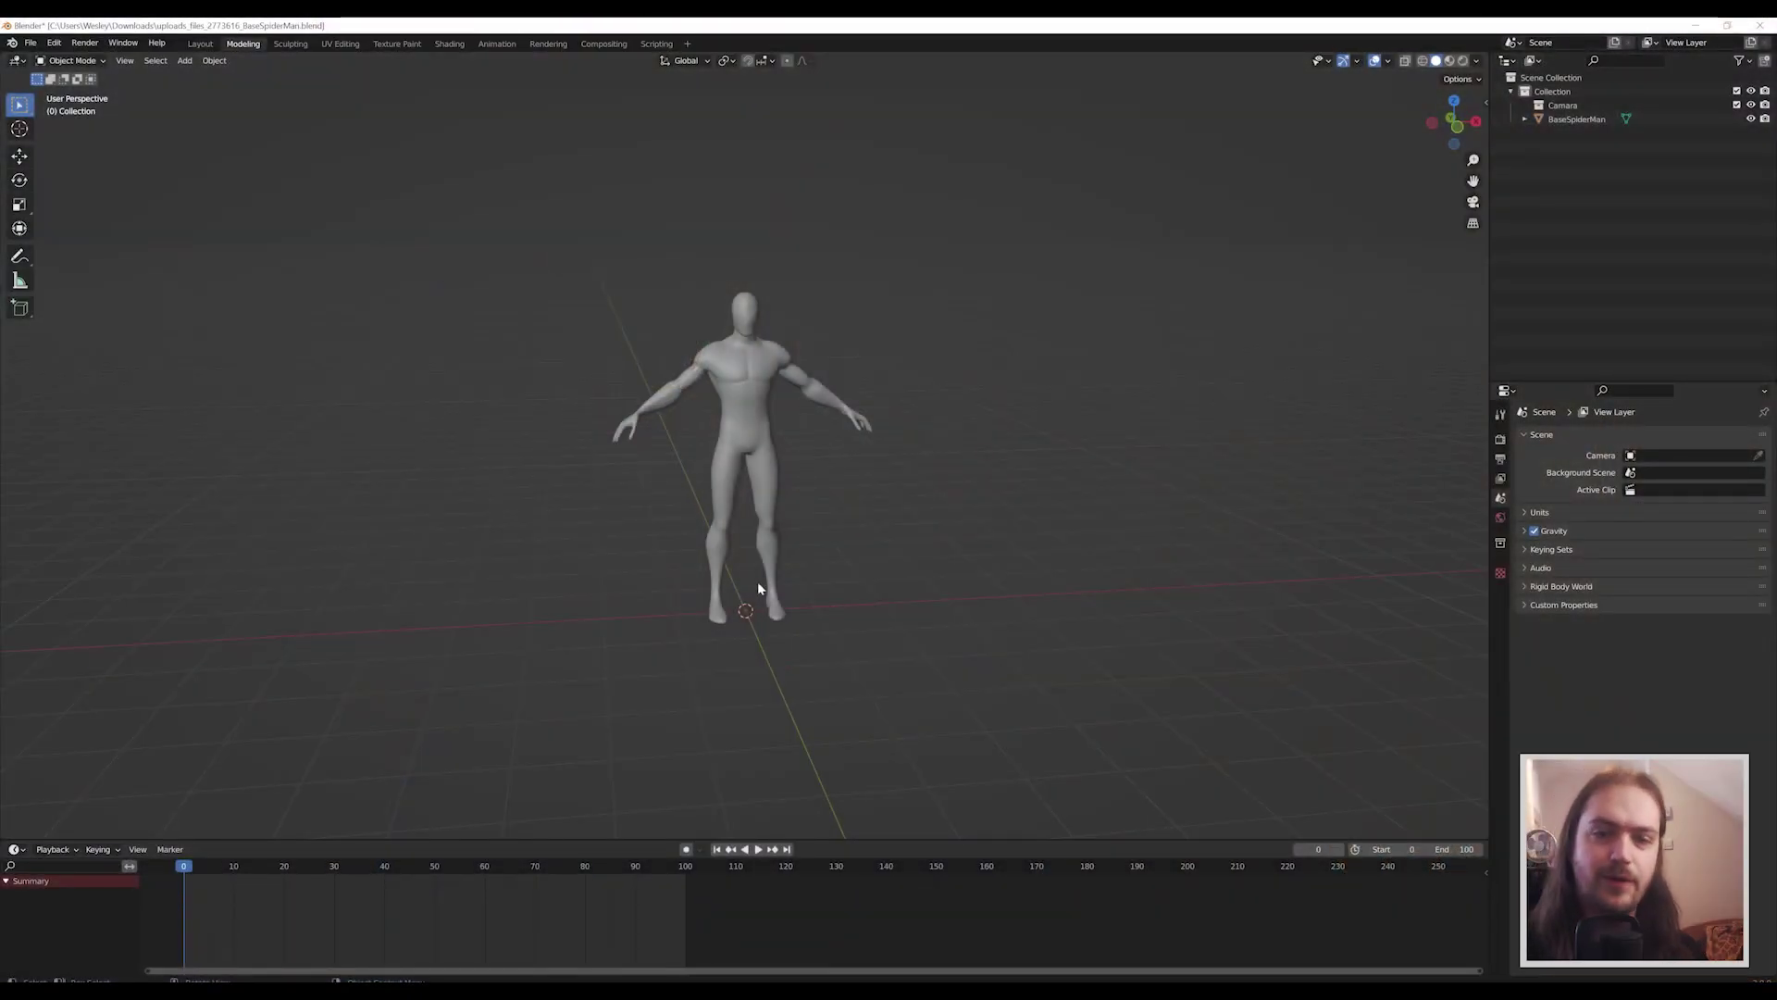
# Search the add-on preferences for "rig" to check whether Rigify is enabled, and close the preferences.
pyautogui.moveTo(1001, 362); pyautogui.dragTo(977, 452, button='middle')
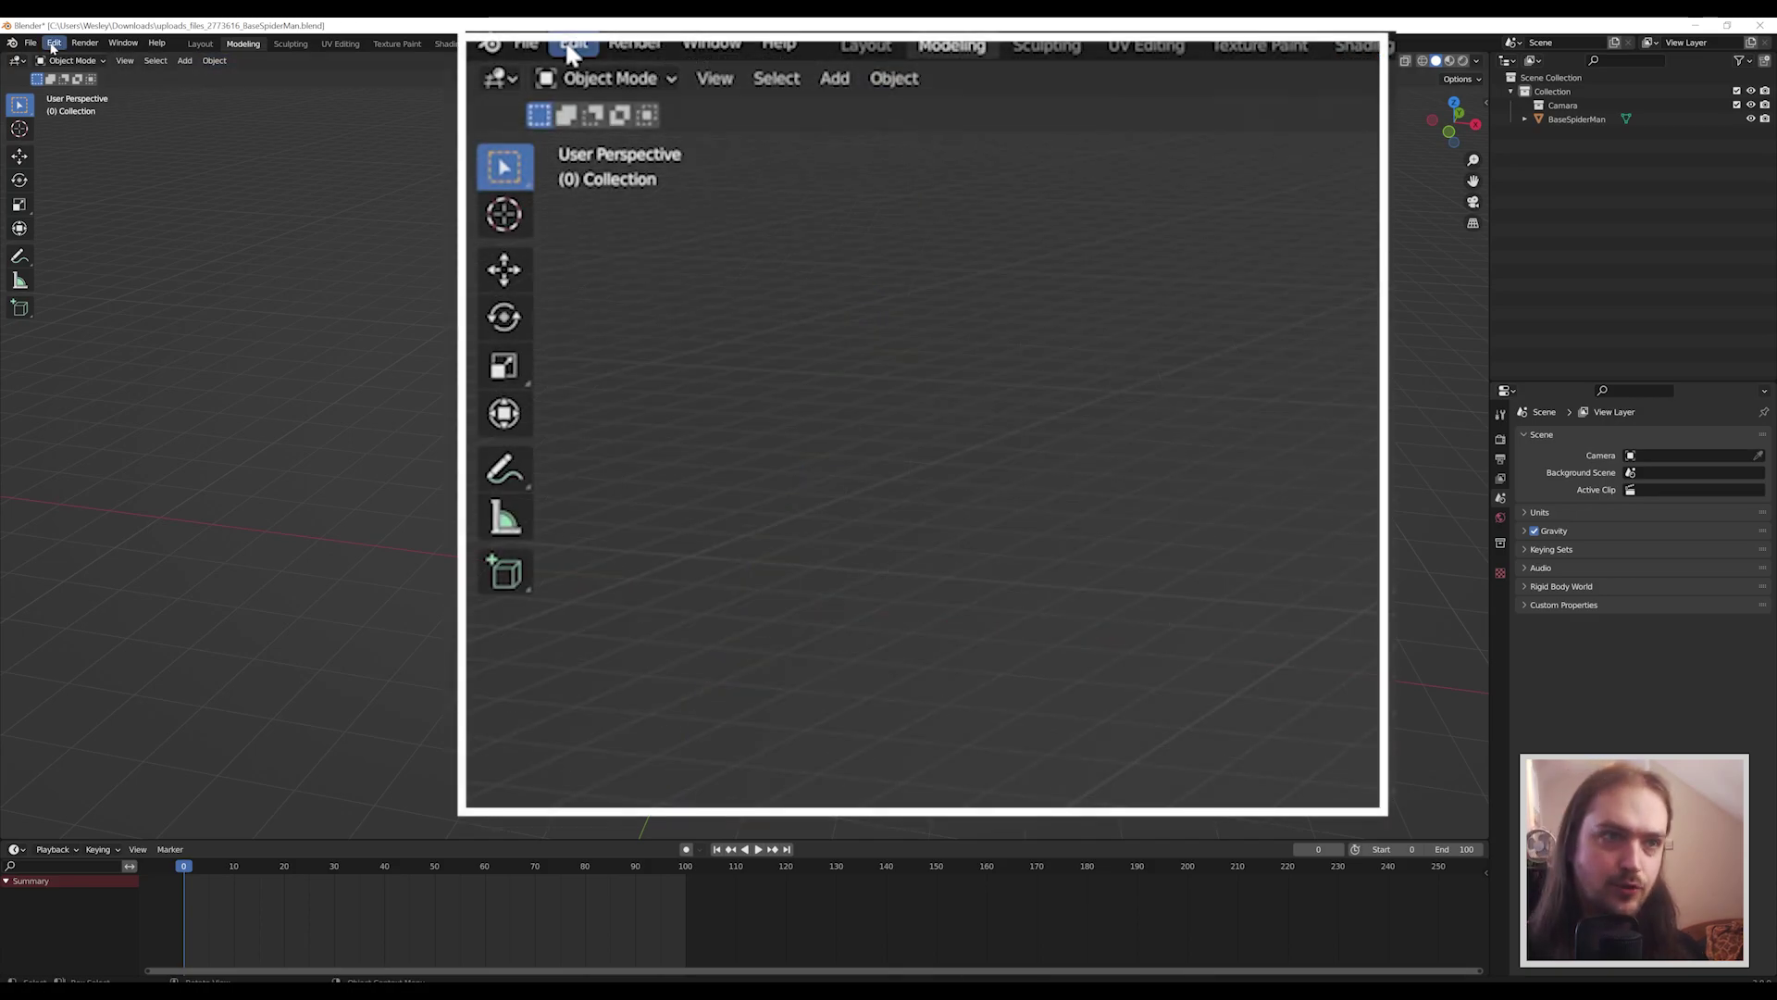
pyautogui.click(54, 43)
pyautogui.click(94, 242)
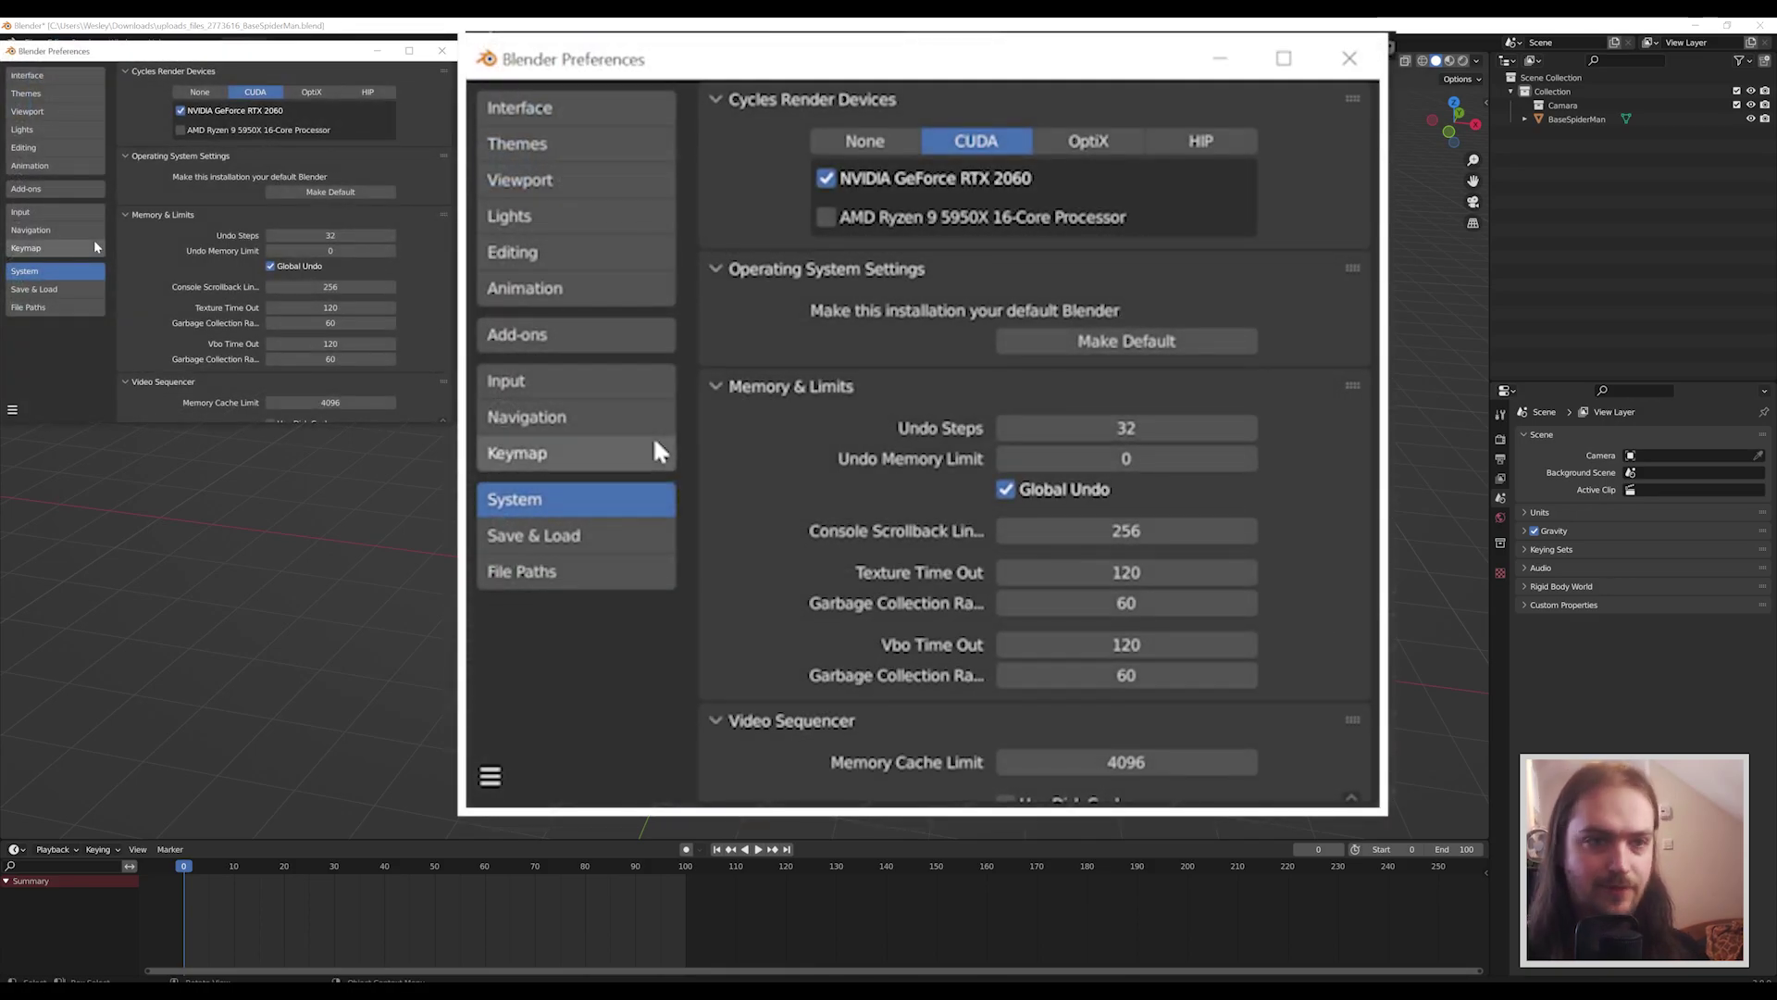
pyautogui.click(63, 190)
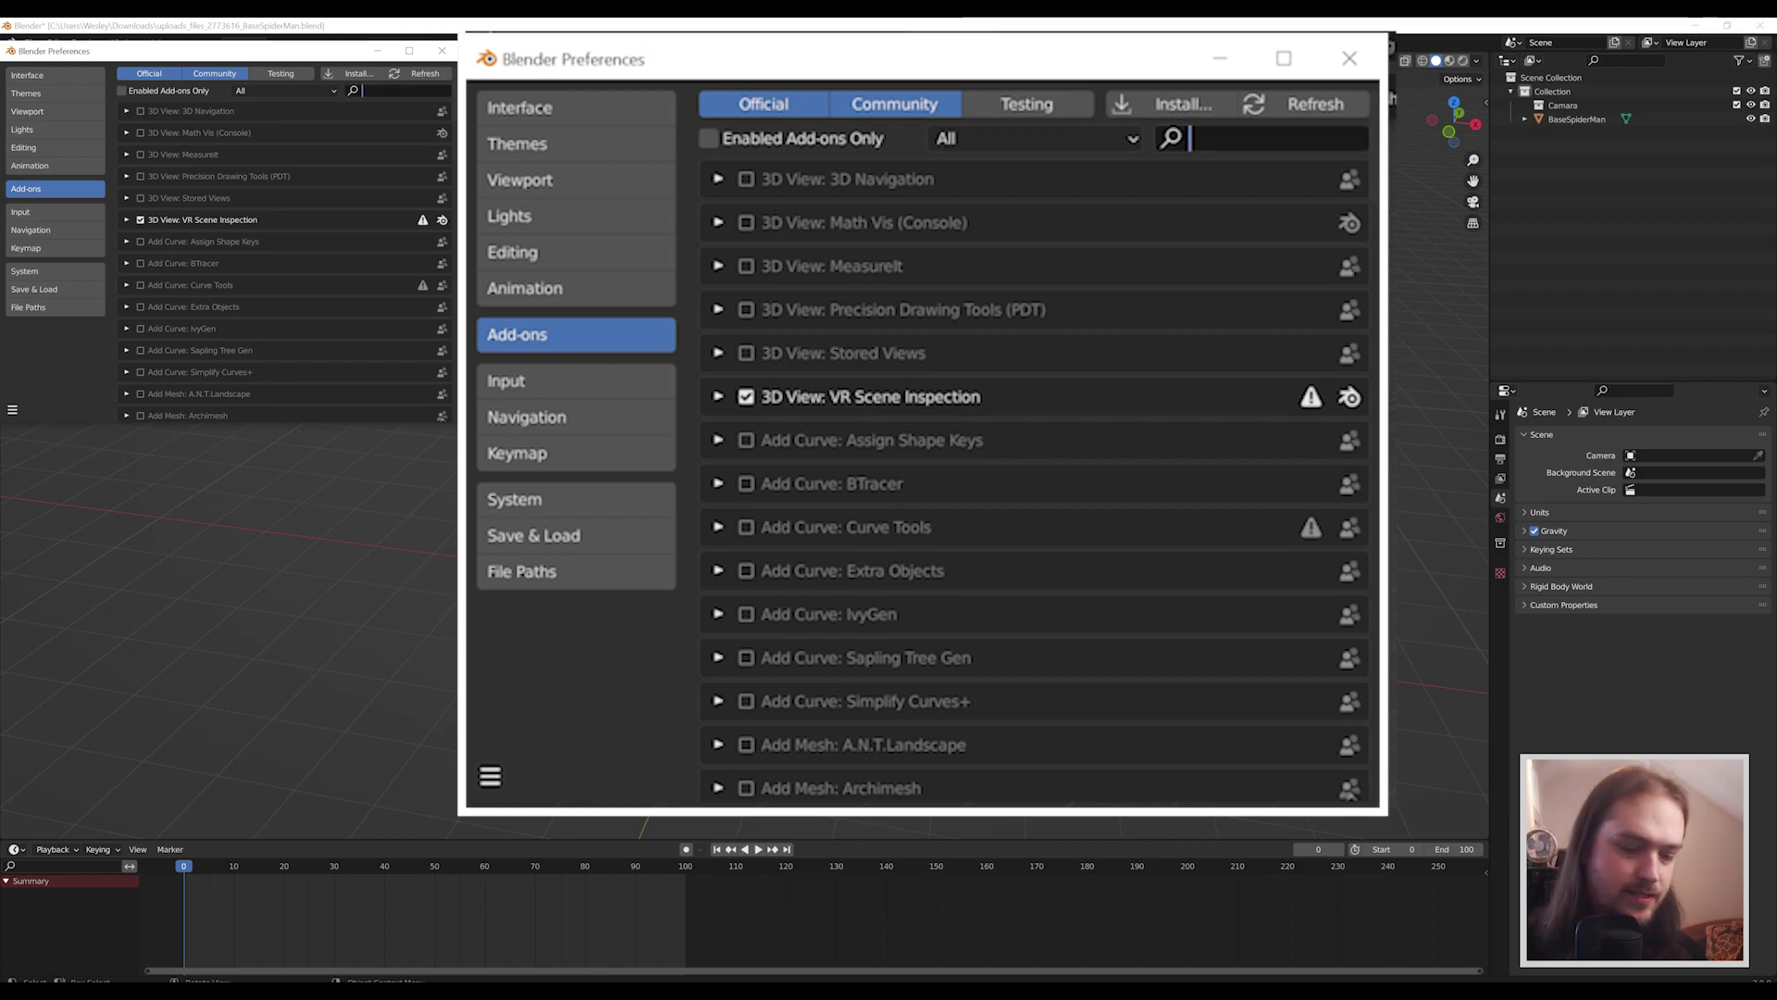
pyautogui.write('rig')
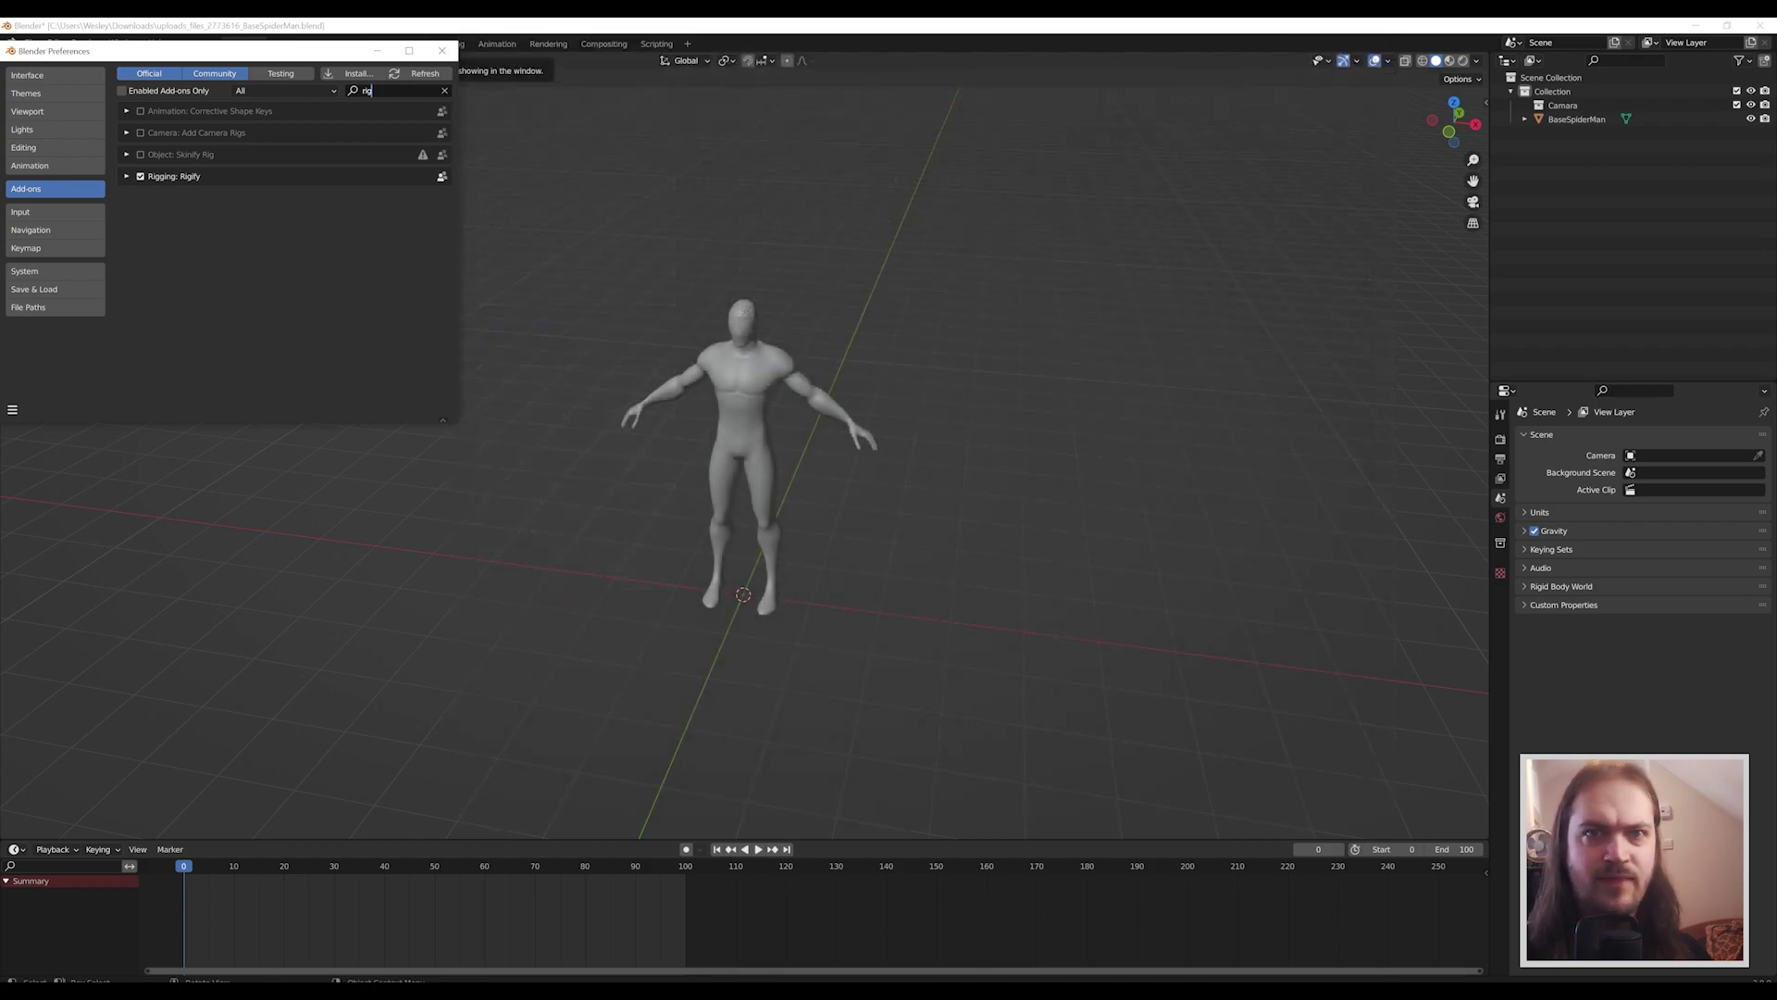
pyautogui.click(445, 51)
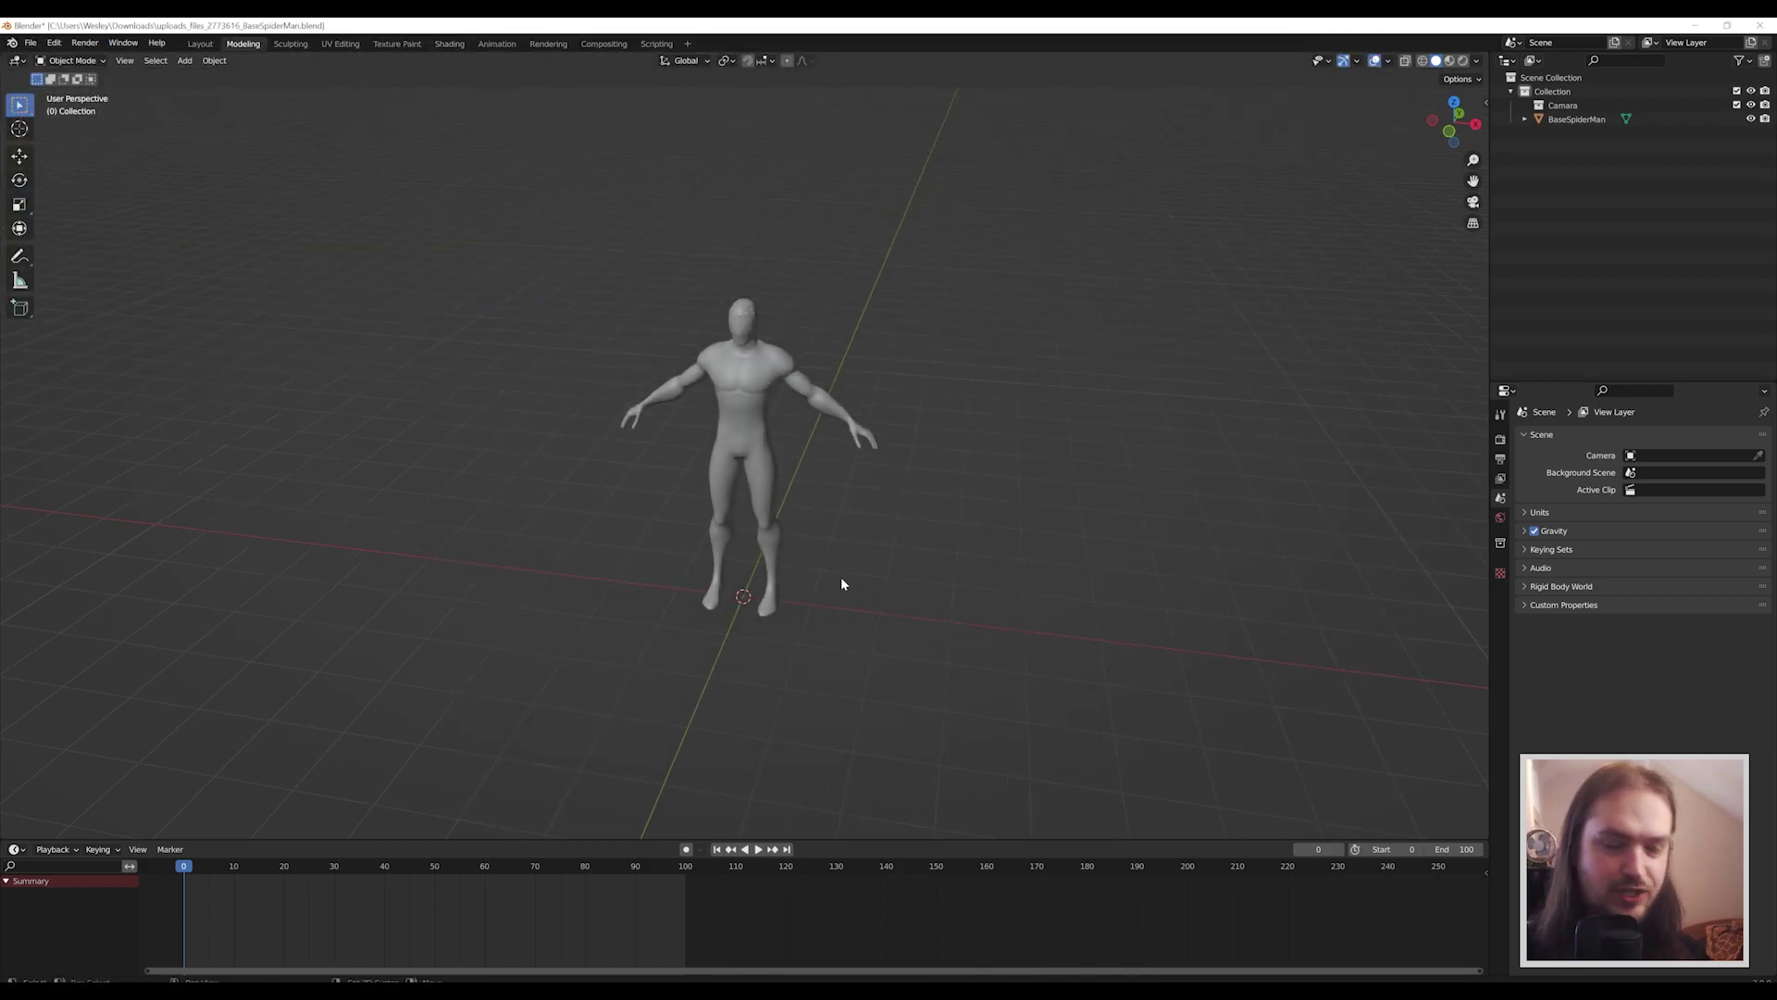
# Add a Basic Human (Meta-Rig) armature at the character's feet.
pyautogui.hotkey('shift', 'a')
pyautogui.moveTo(843, 580)
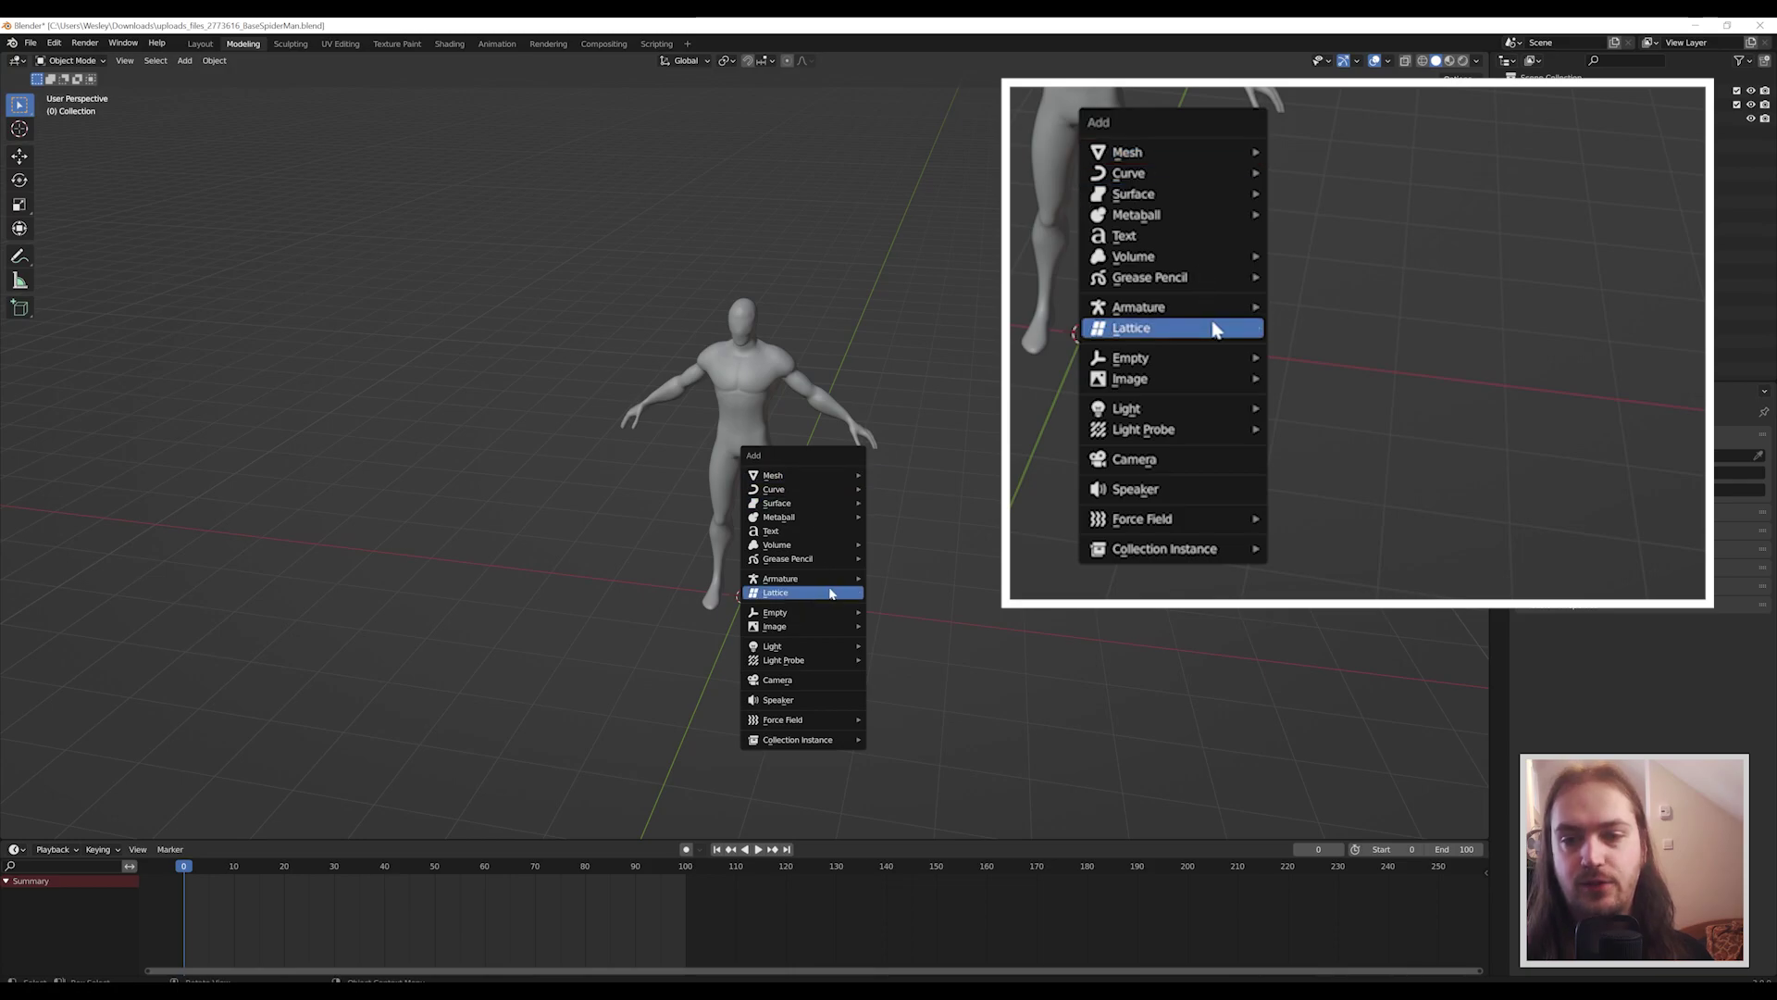
pyautogui.moveTo(927, 621)
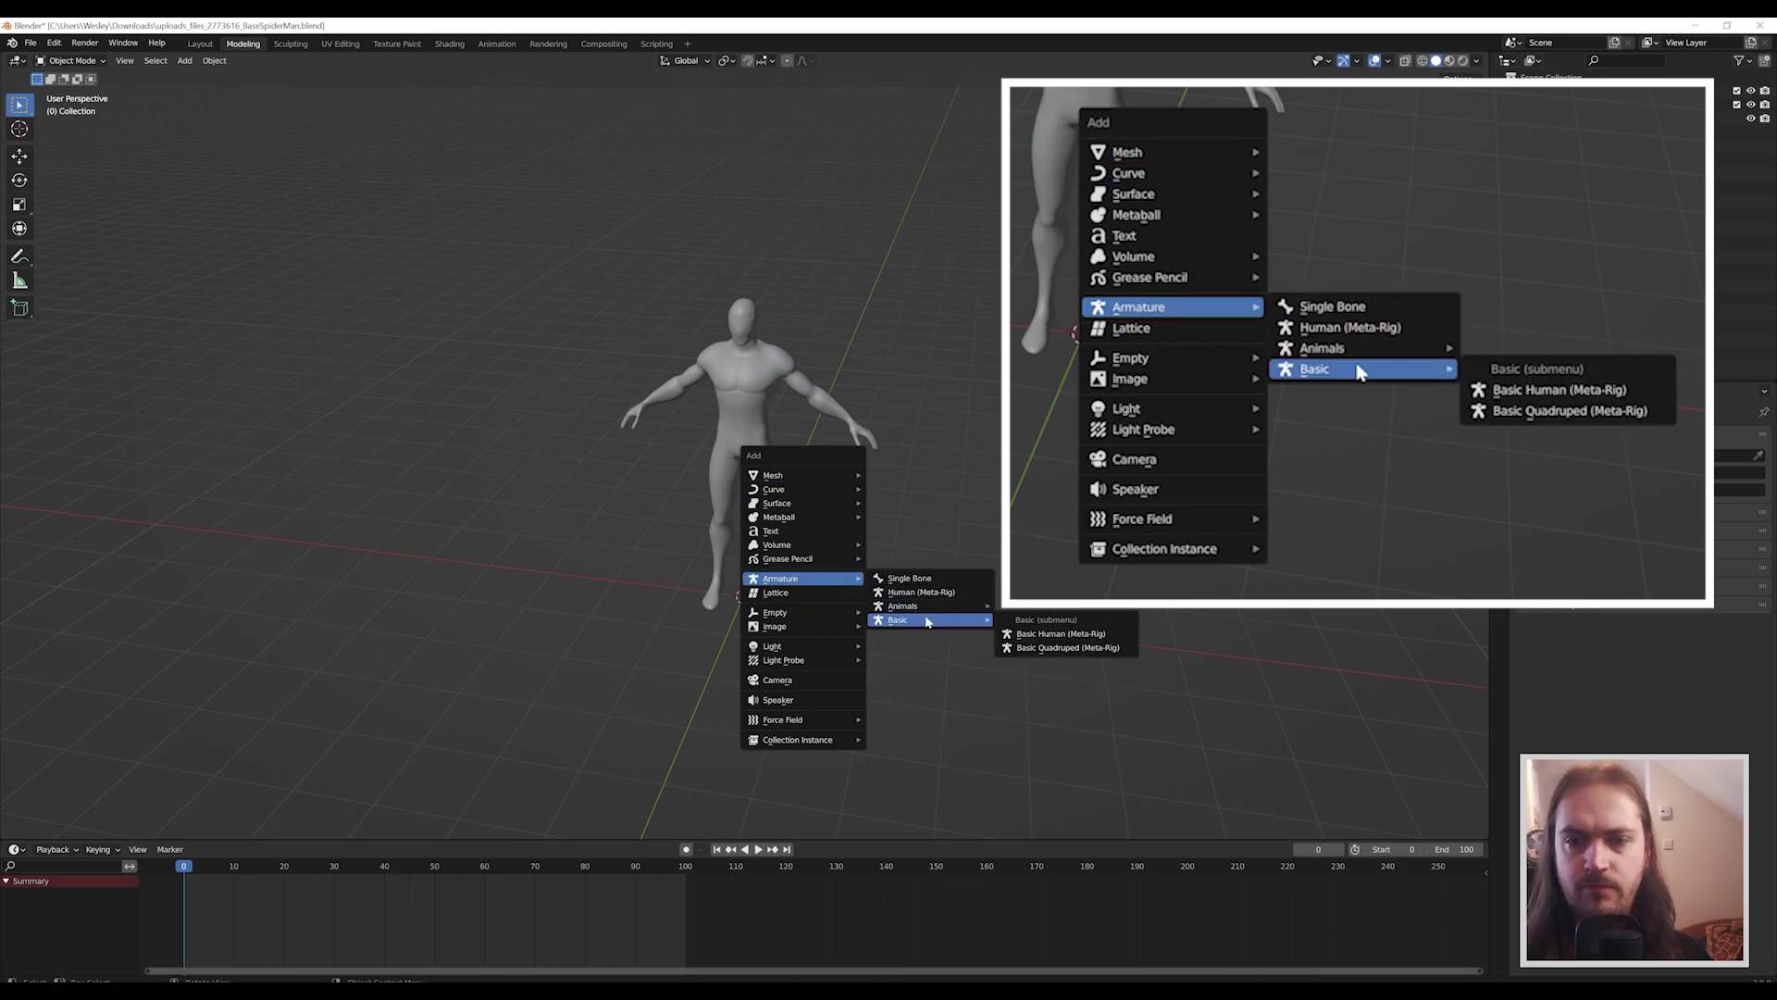
pyautogui.click(1106, 637)
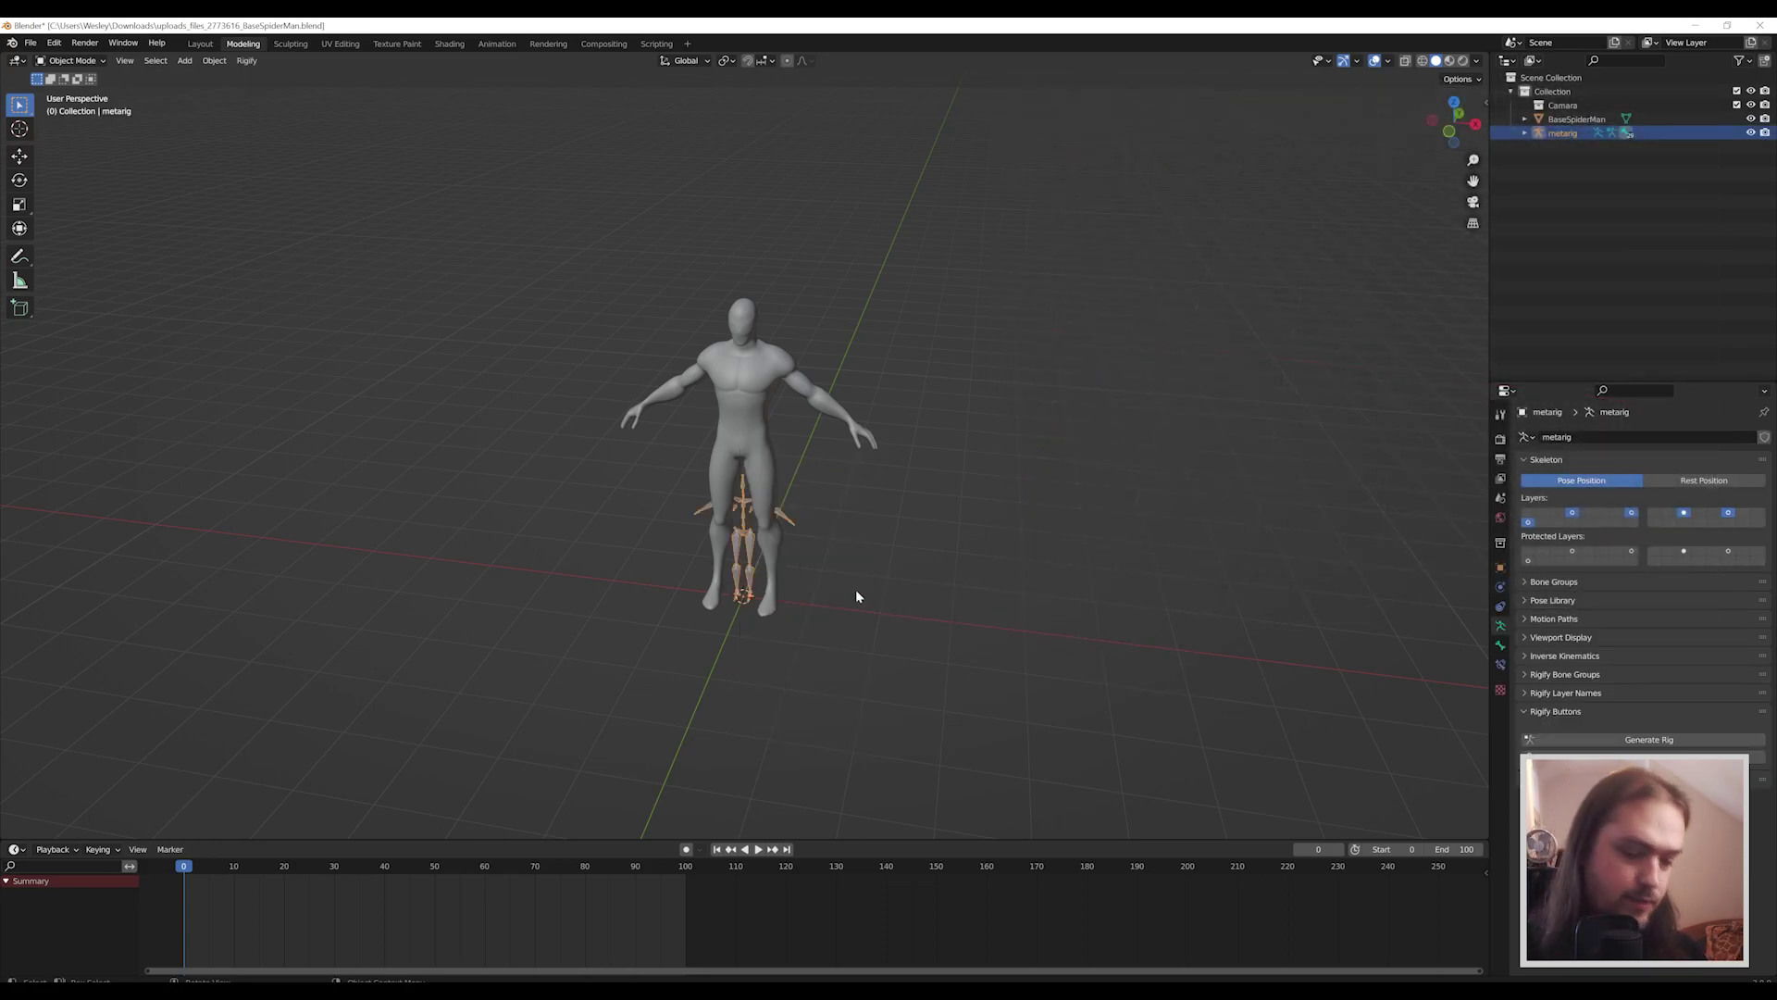
# Scale the meta-rig up uniformly by about 2.1 times to match the character's size.
pyautogui.press('s')
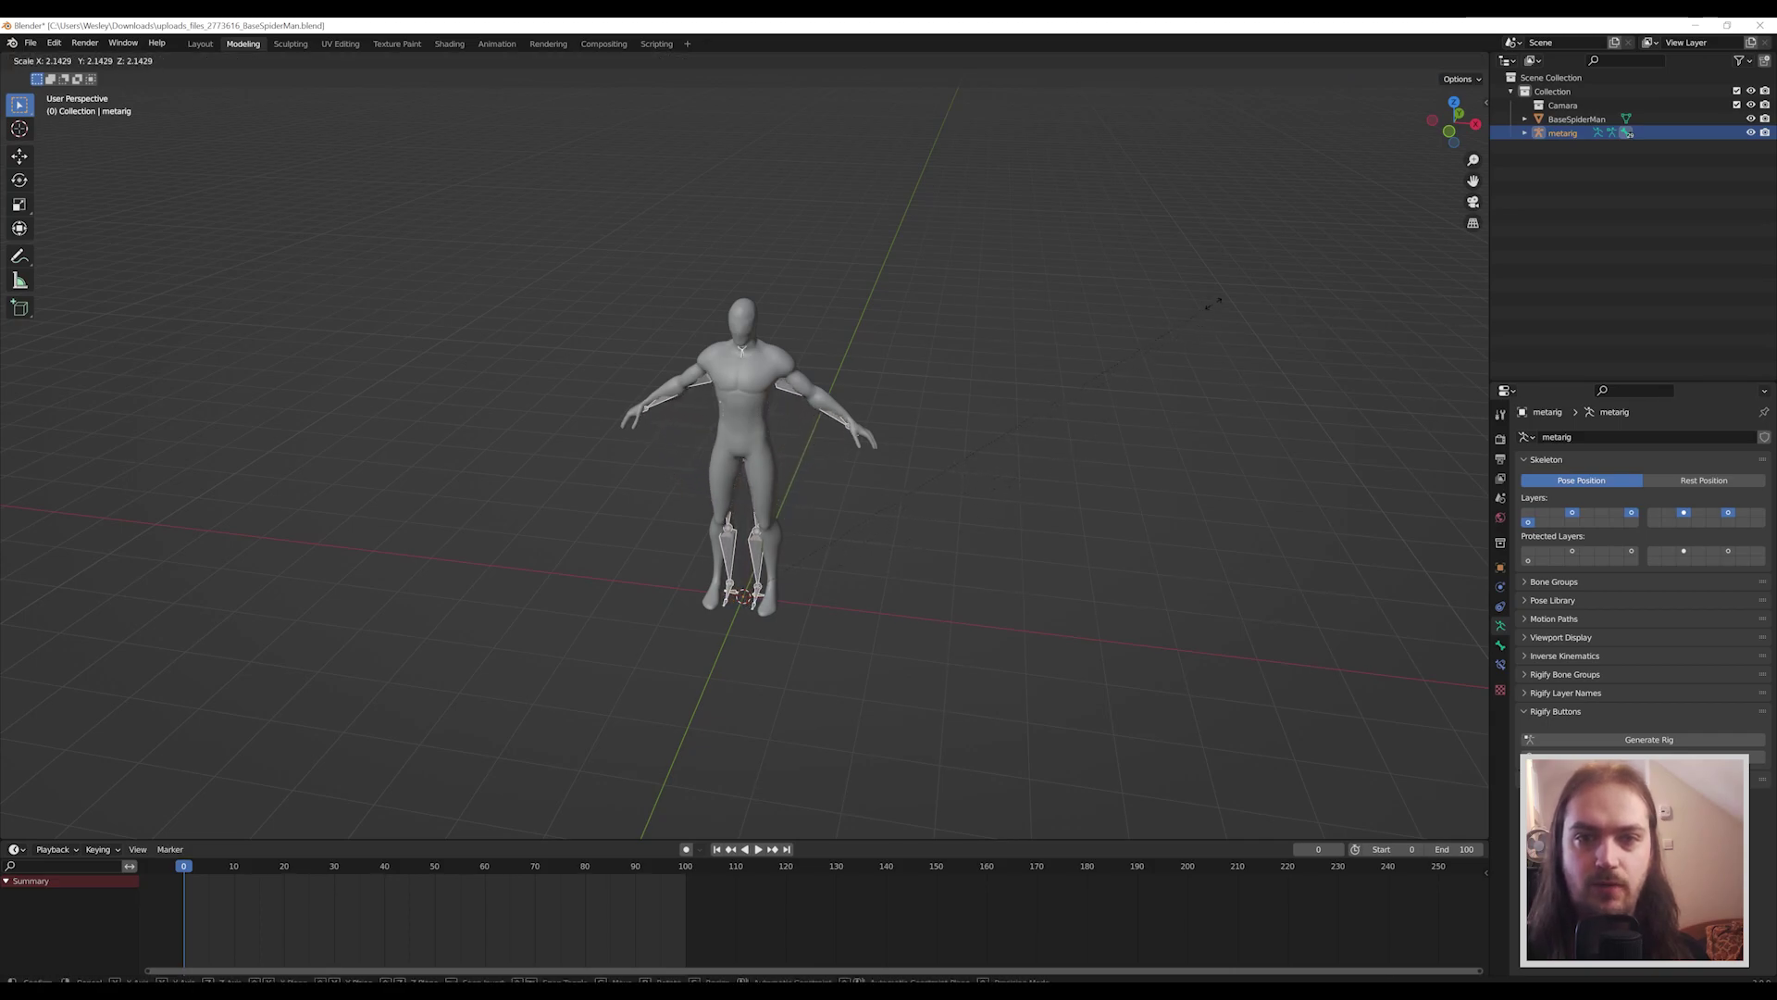
pyautogui.click(1219, 294)
pyautogui.moveTo(1164, 446); pyautogui.dragTo(1103, 525, button='middle')
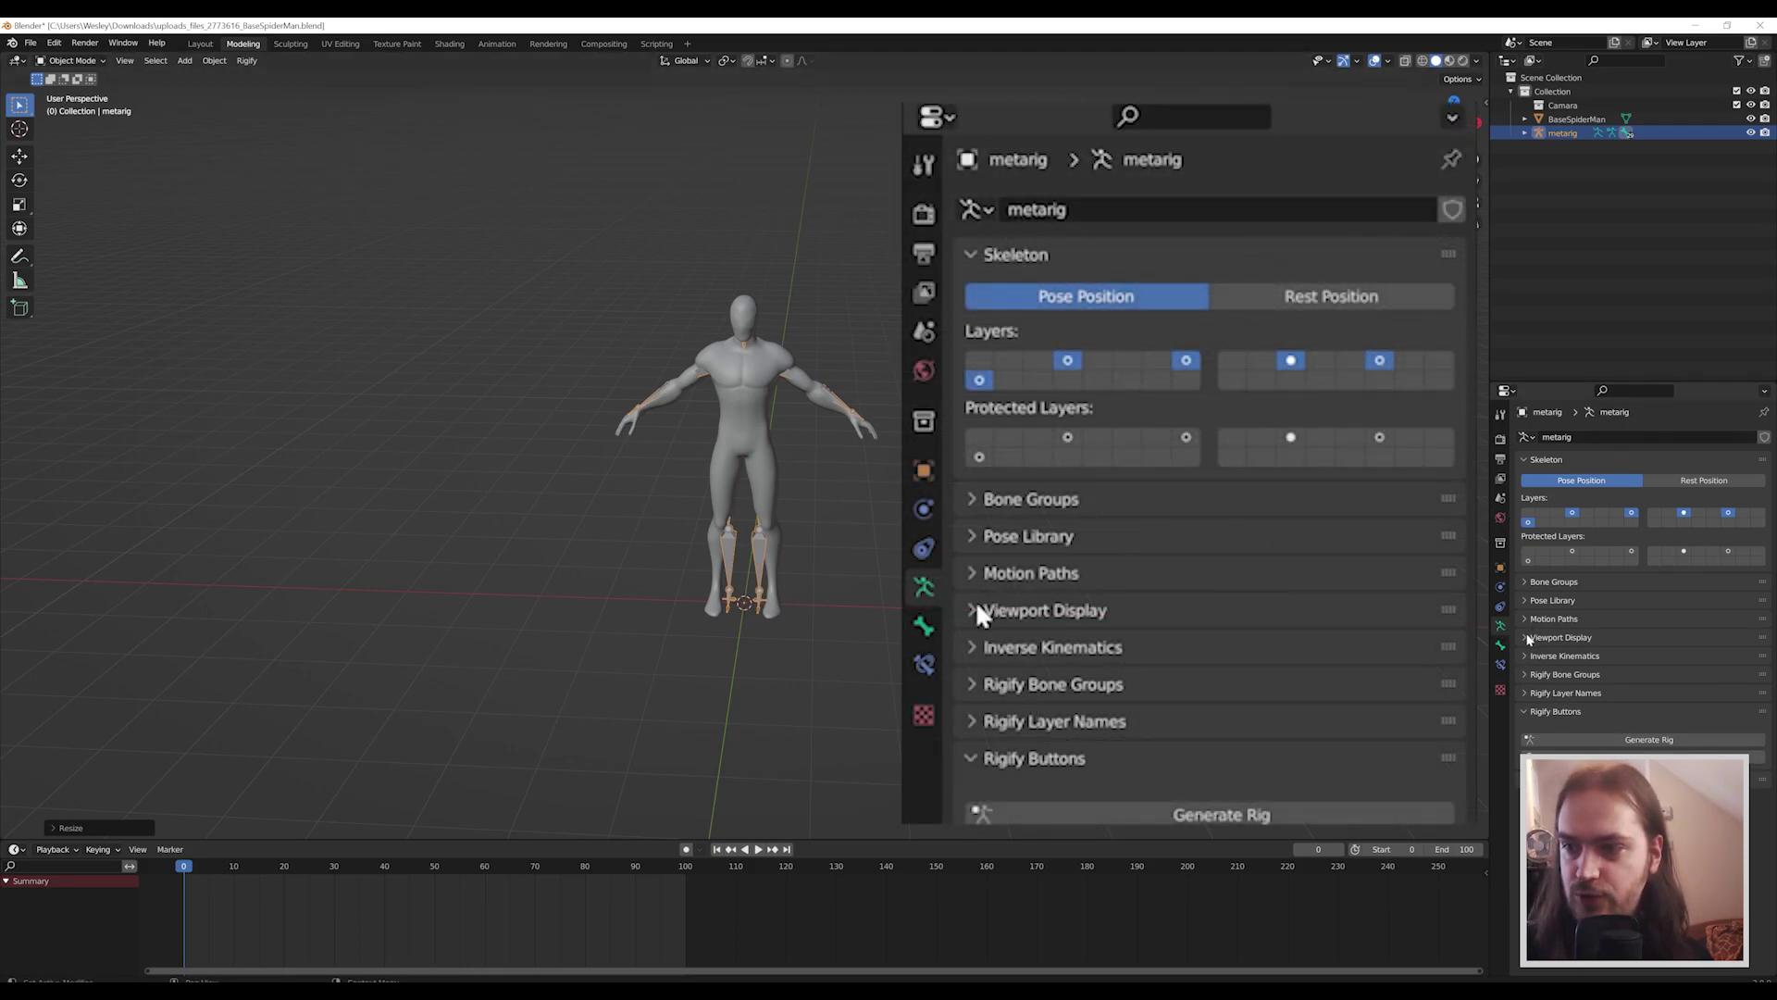
# Set the meta-rig's viewport display to In Front so its bones draw over the character mesh.
pyautogui.click(1527, 638)
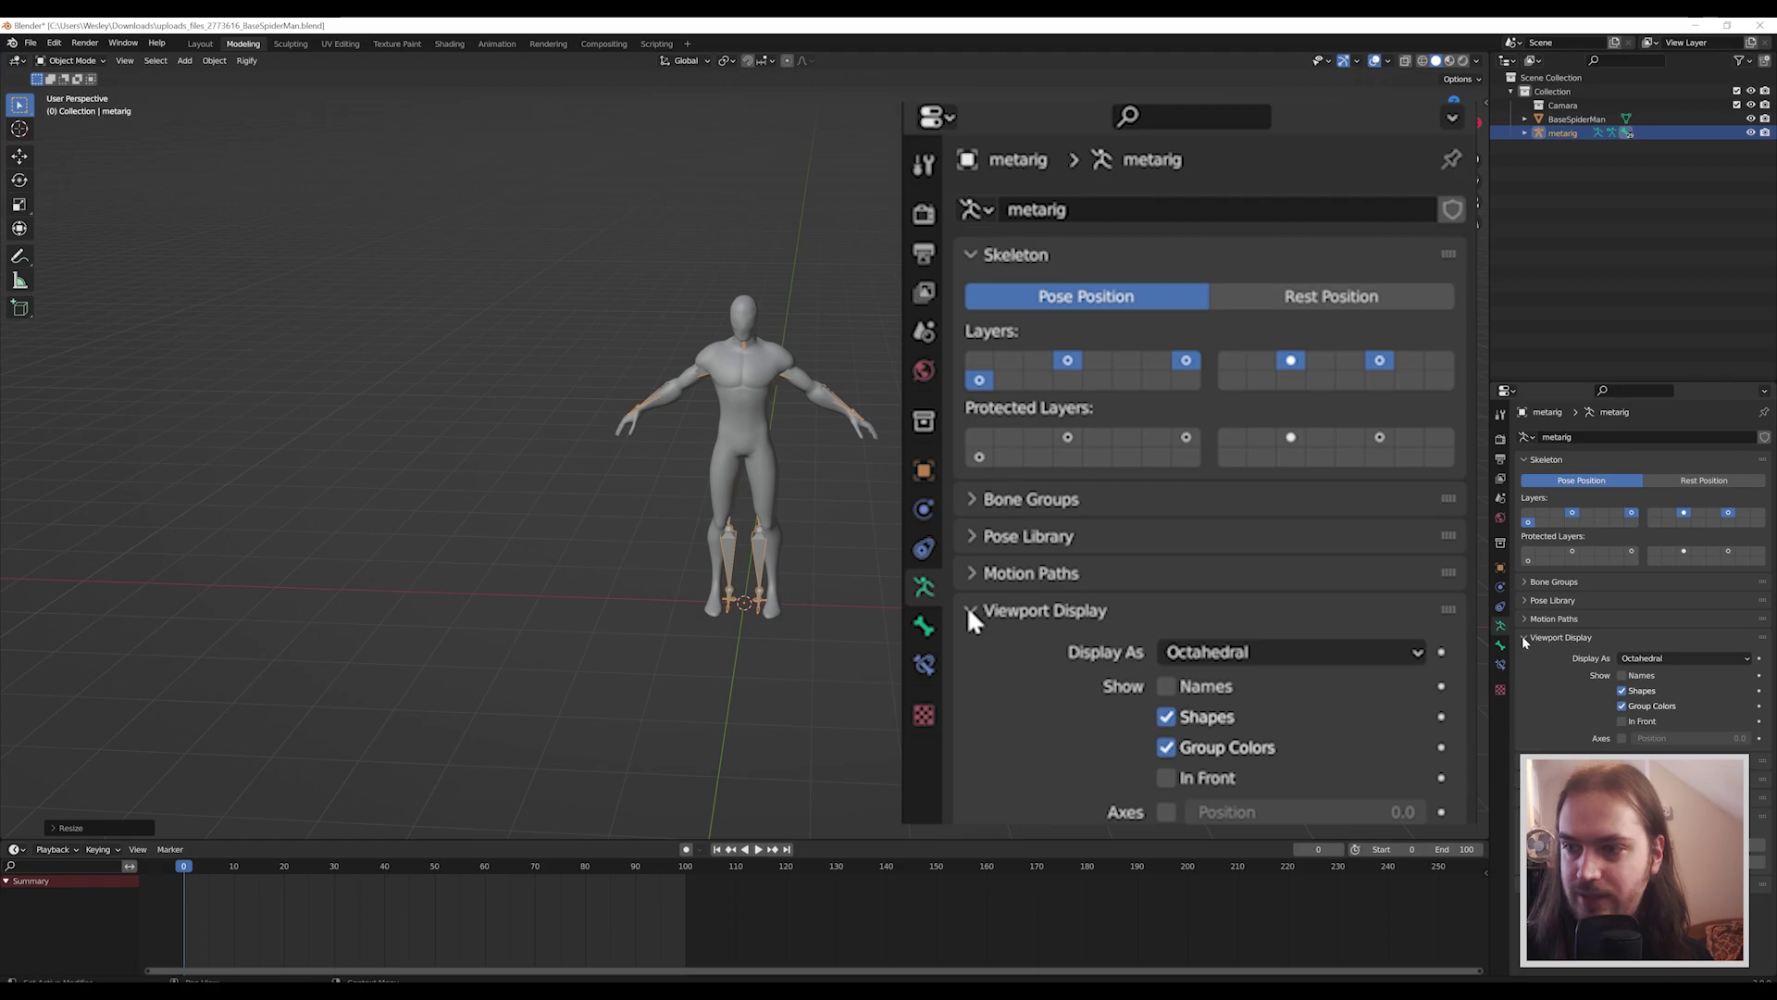
pyautogui.click(1619, 721)
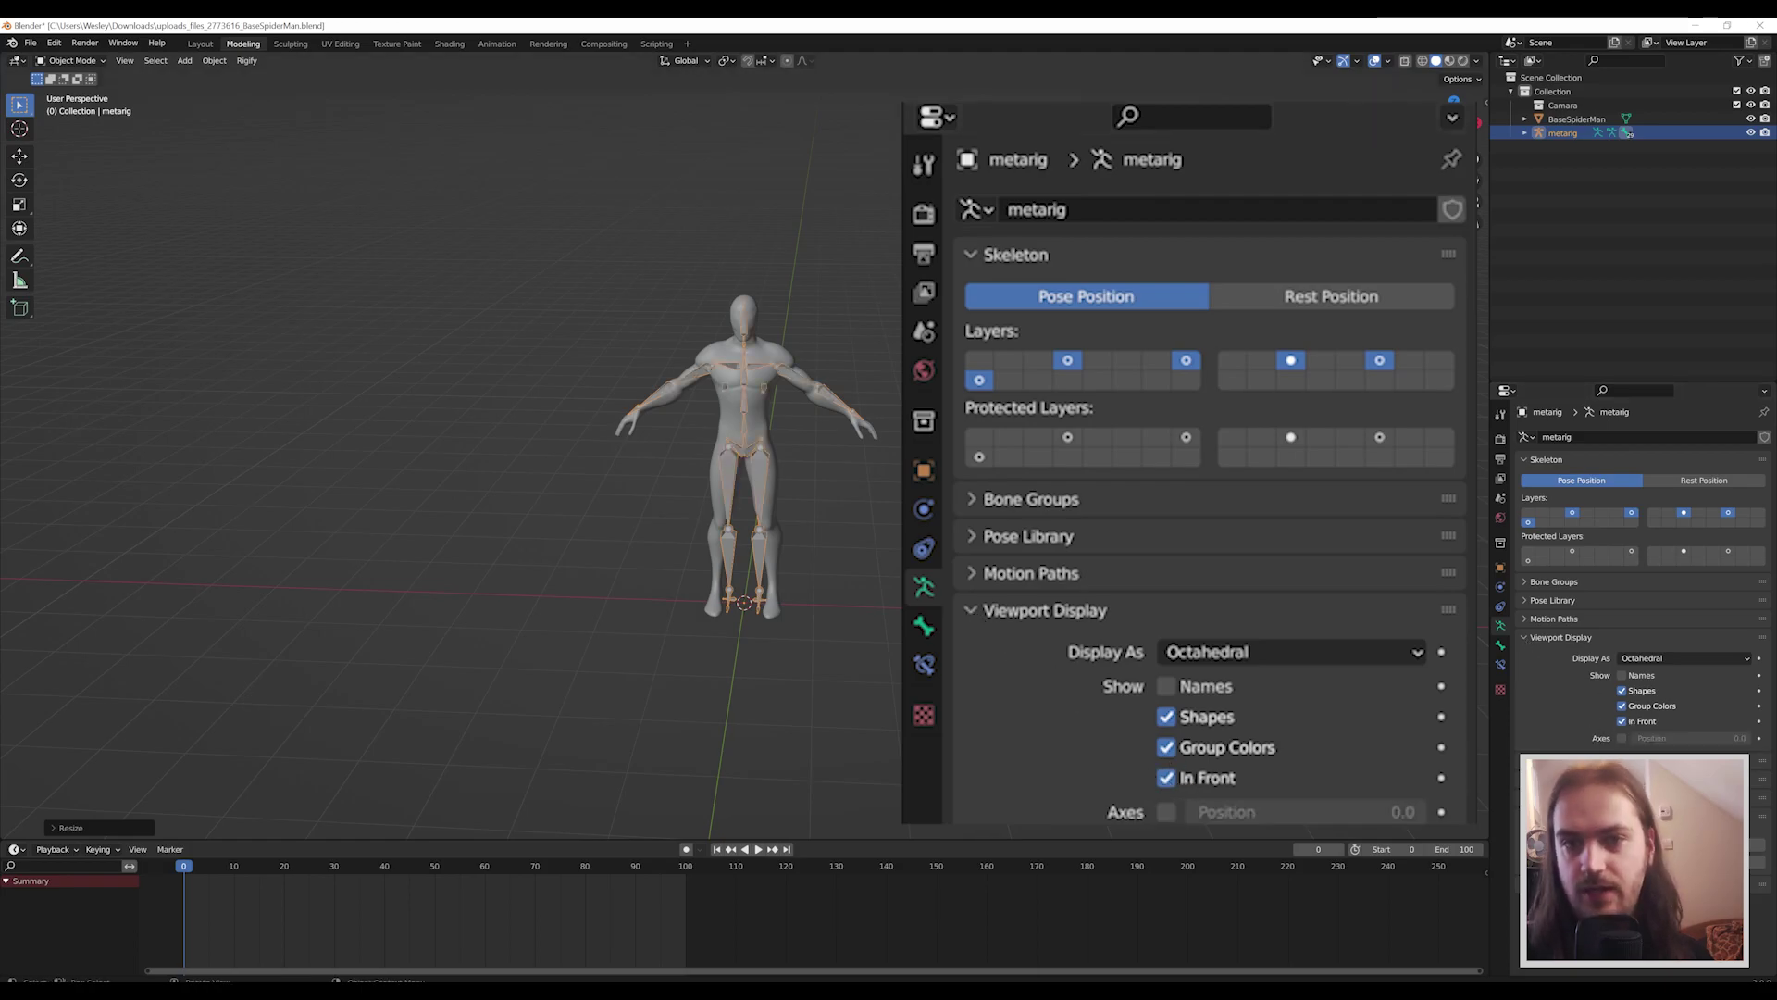
pyautogui.moveTo(833, 518); pyautogui.dragTo(214, 559, button='middle')
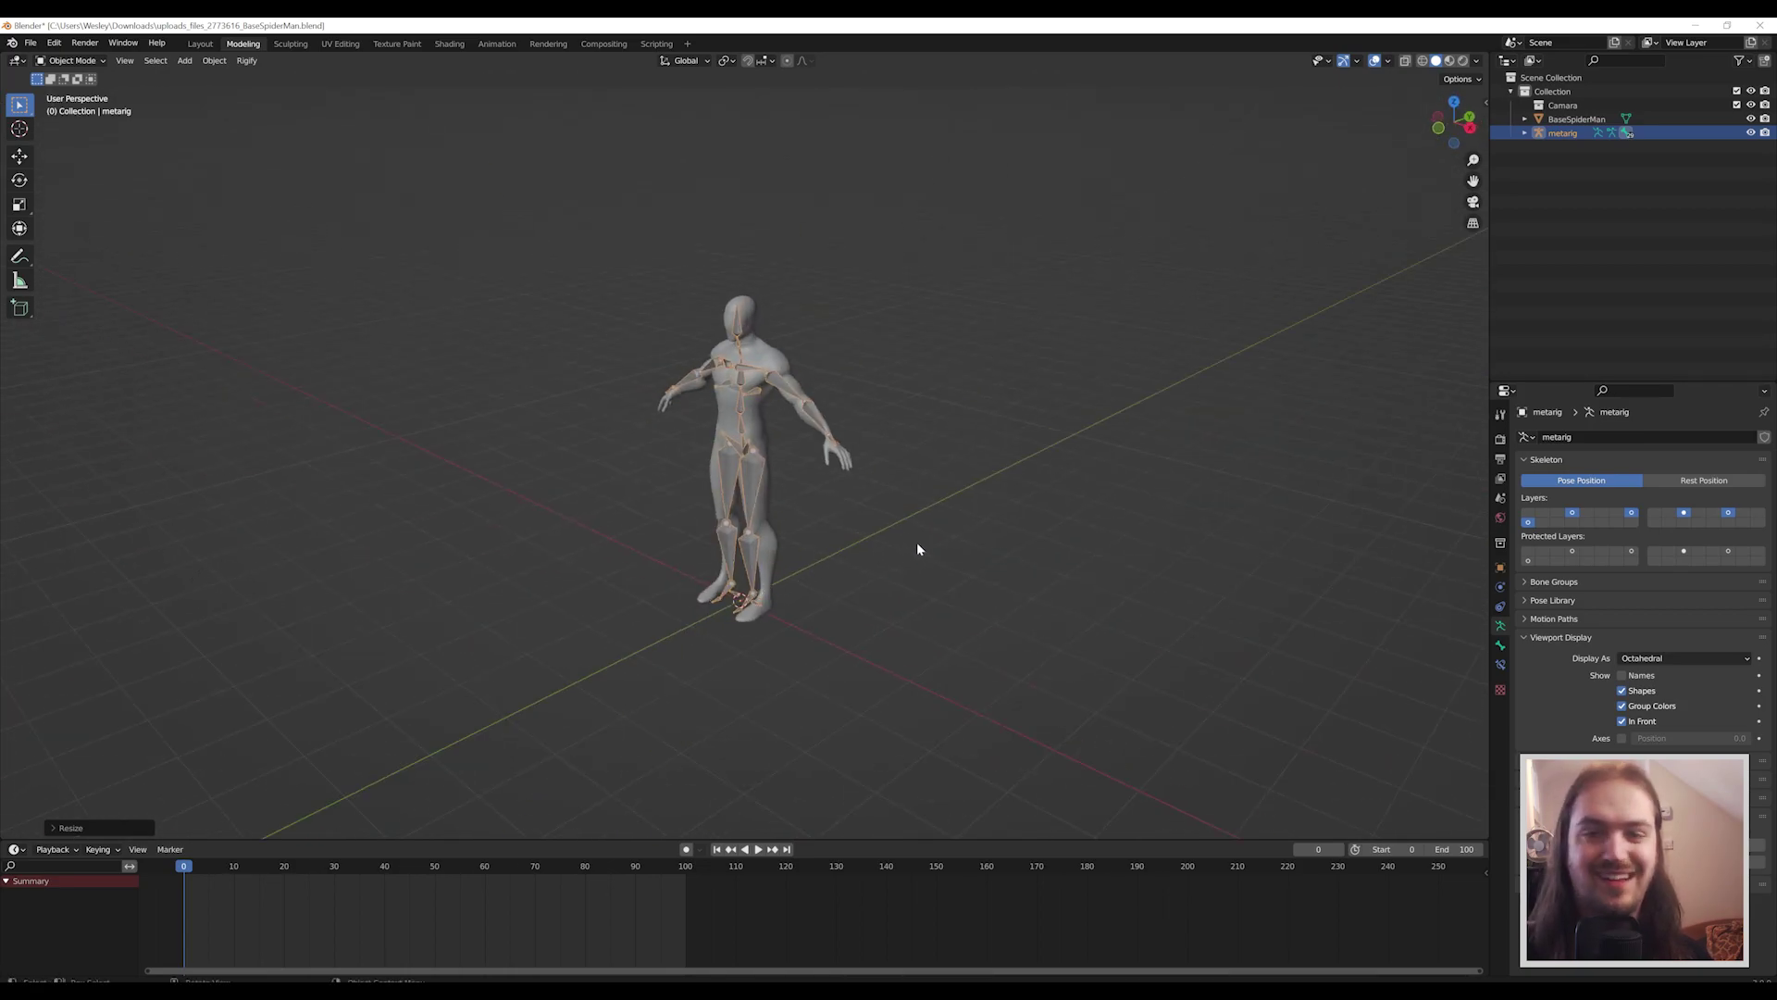
# In Edit Mode and top orthographic view, move the shoulder joint of upper_arm.L slightly back into the mesh, locking Z.
pyautogui.click(1016, 530)
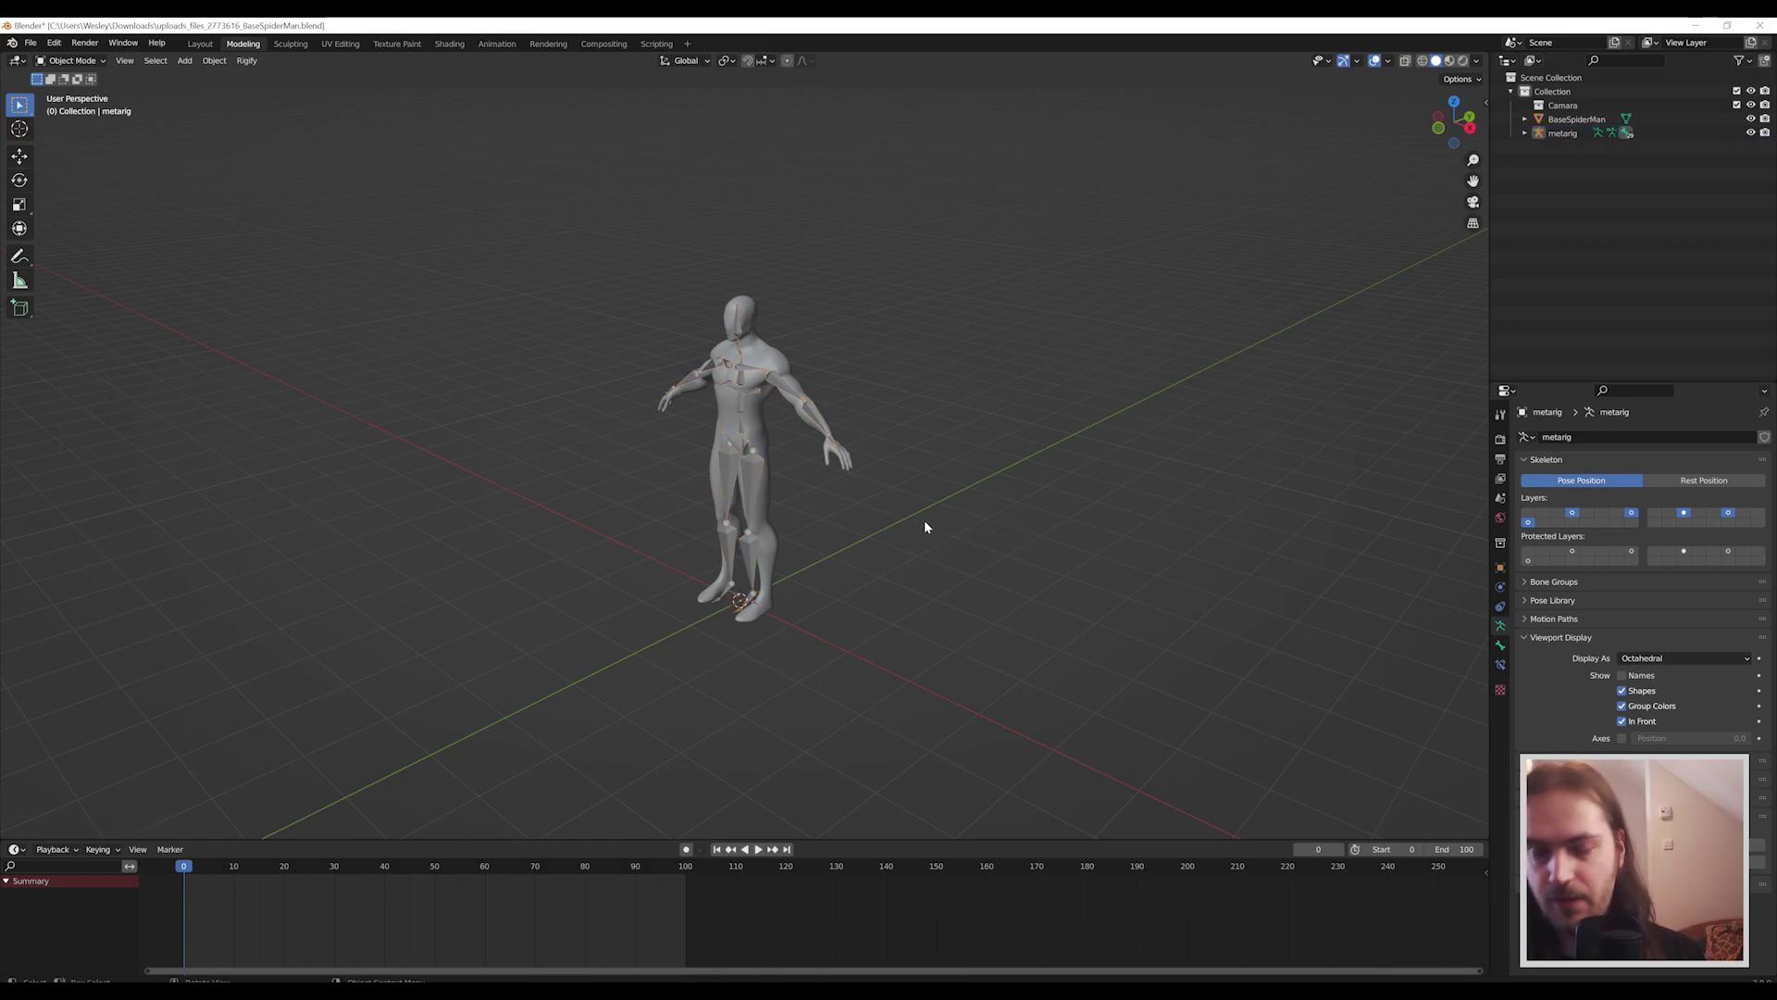
pyautogui.moveTo(925, 526); pyautogui.dragTo(838, 456, button='middle')
pyautogui.click(752, 382)
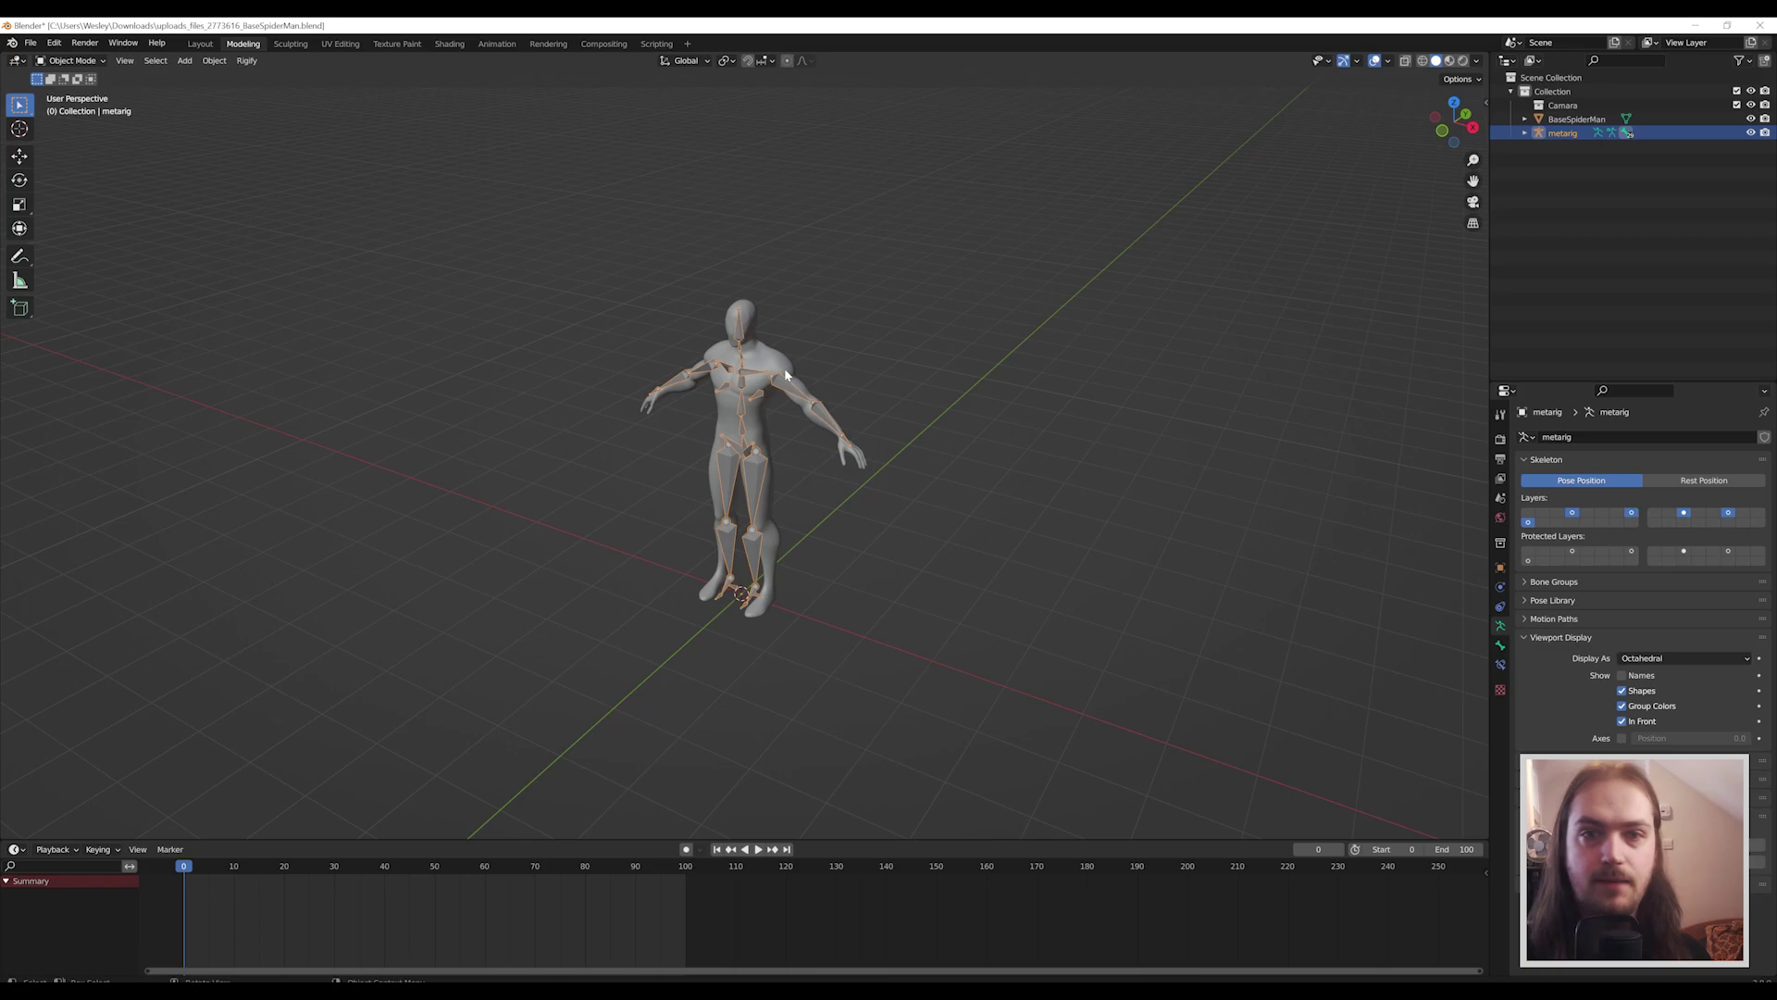
pyautogui.press('Tab')
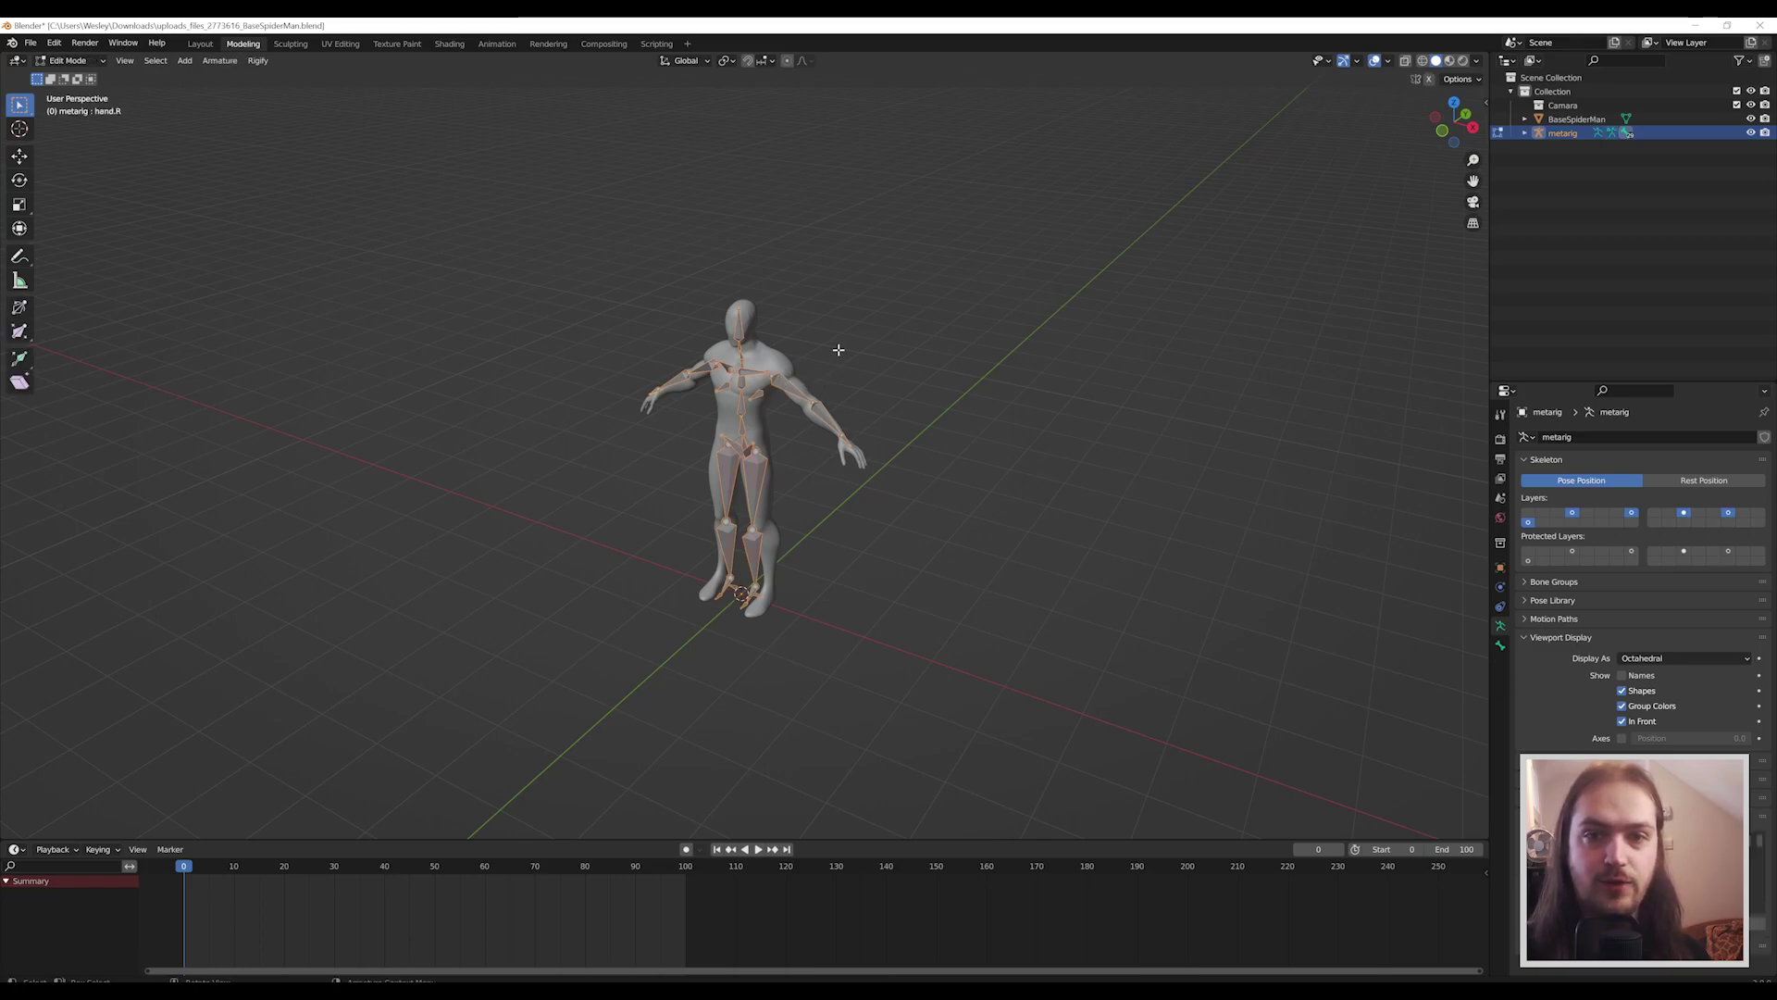
pyautogui.press('KP_5')
pyautogui.press('KP_7')
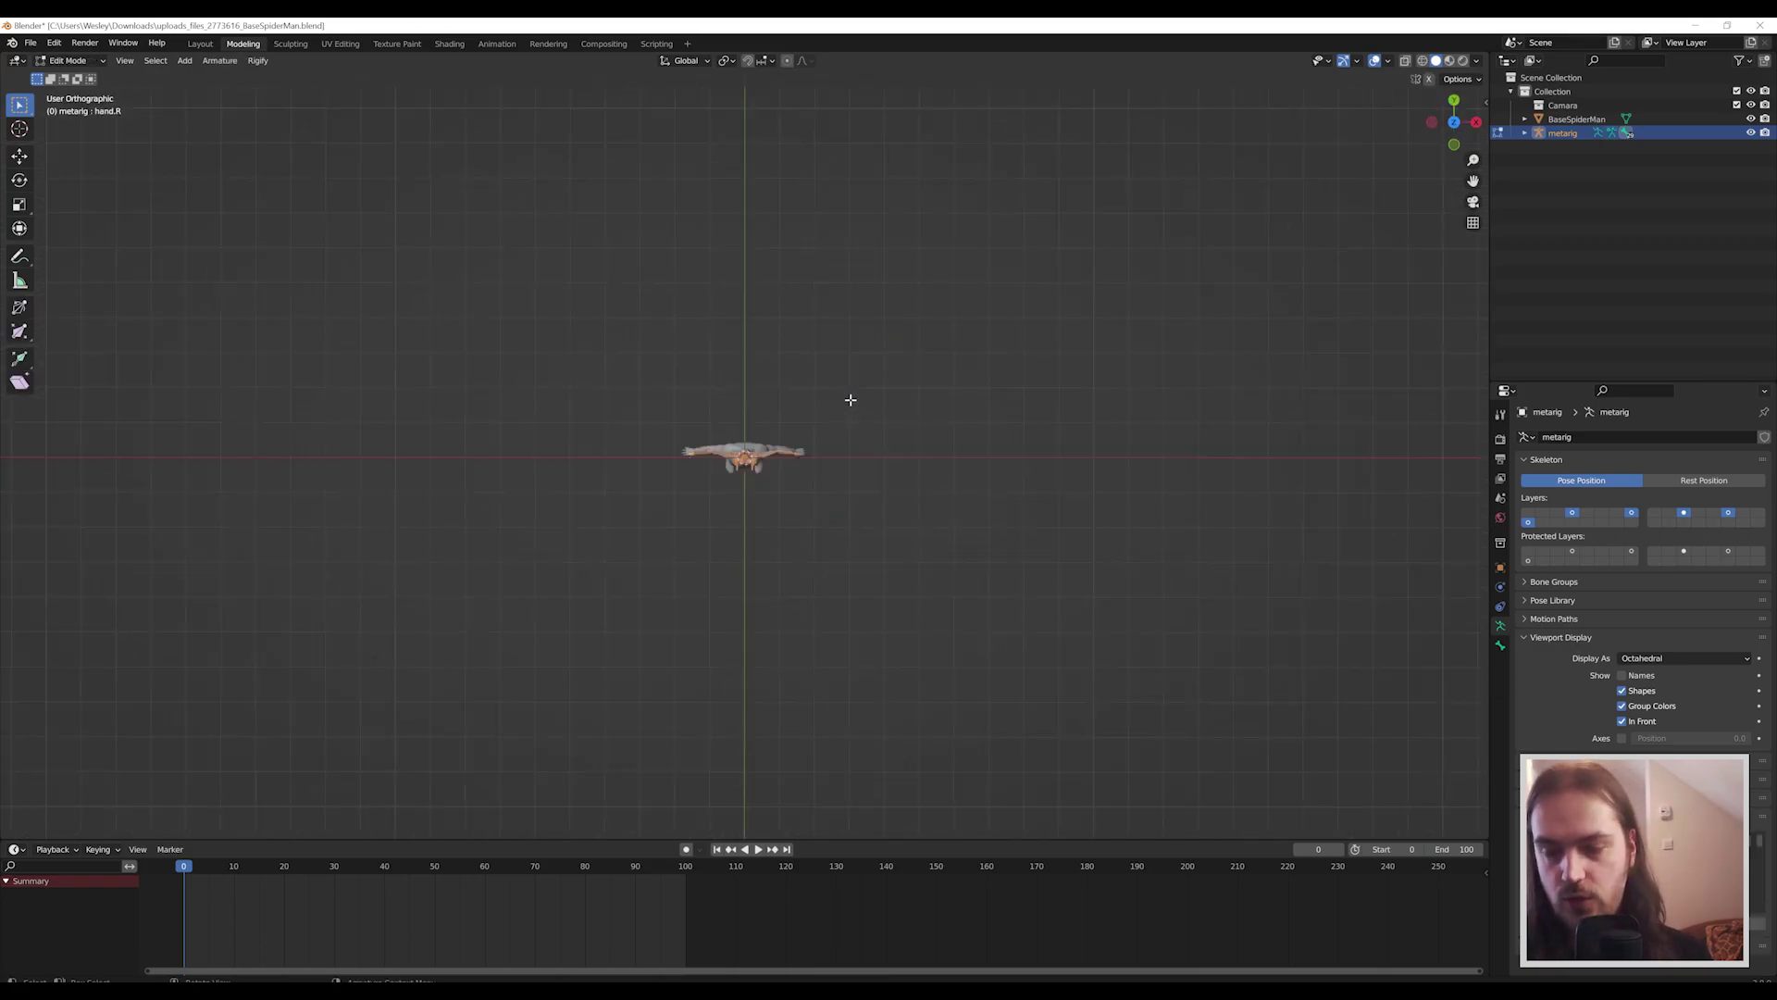
pyautogui.scroll(8, 809, 479)
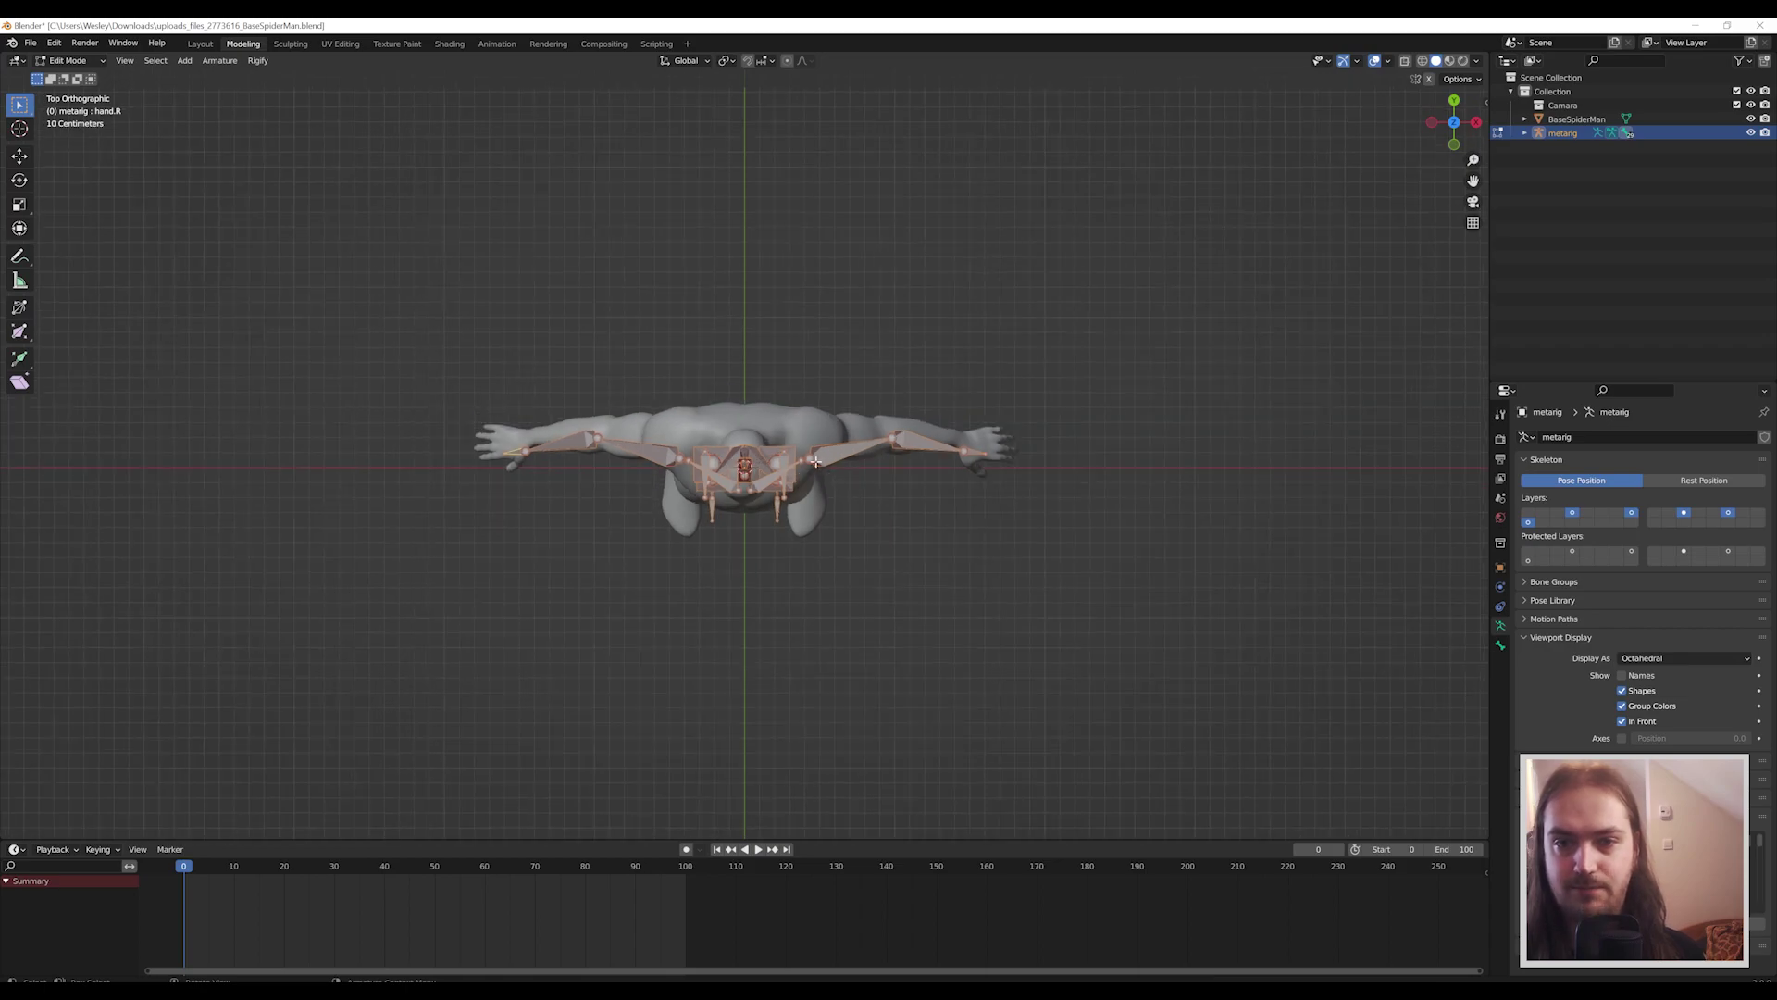
pyautogui.click(806, 459)
pyautogui.press('g')
pyautogui.hotkey('shift', 'z')
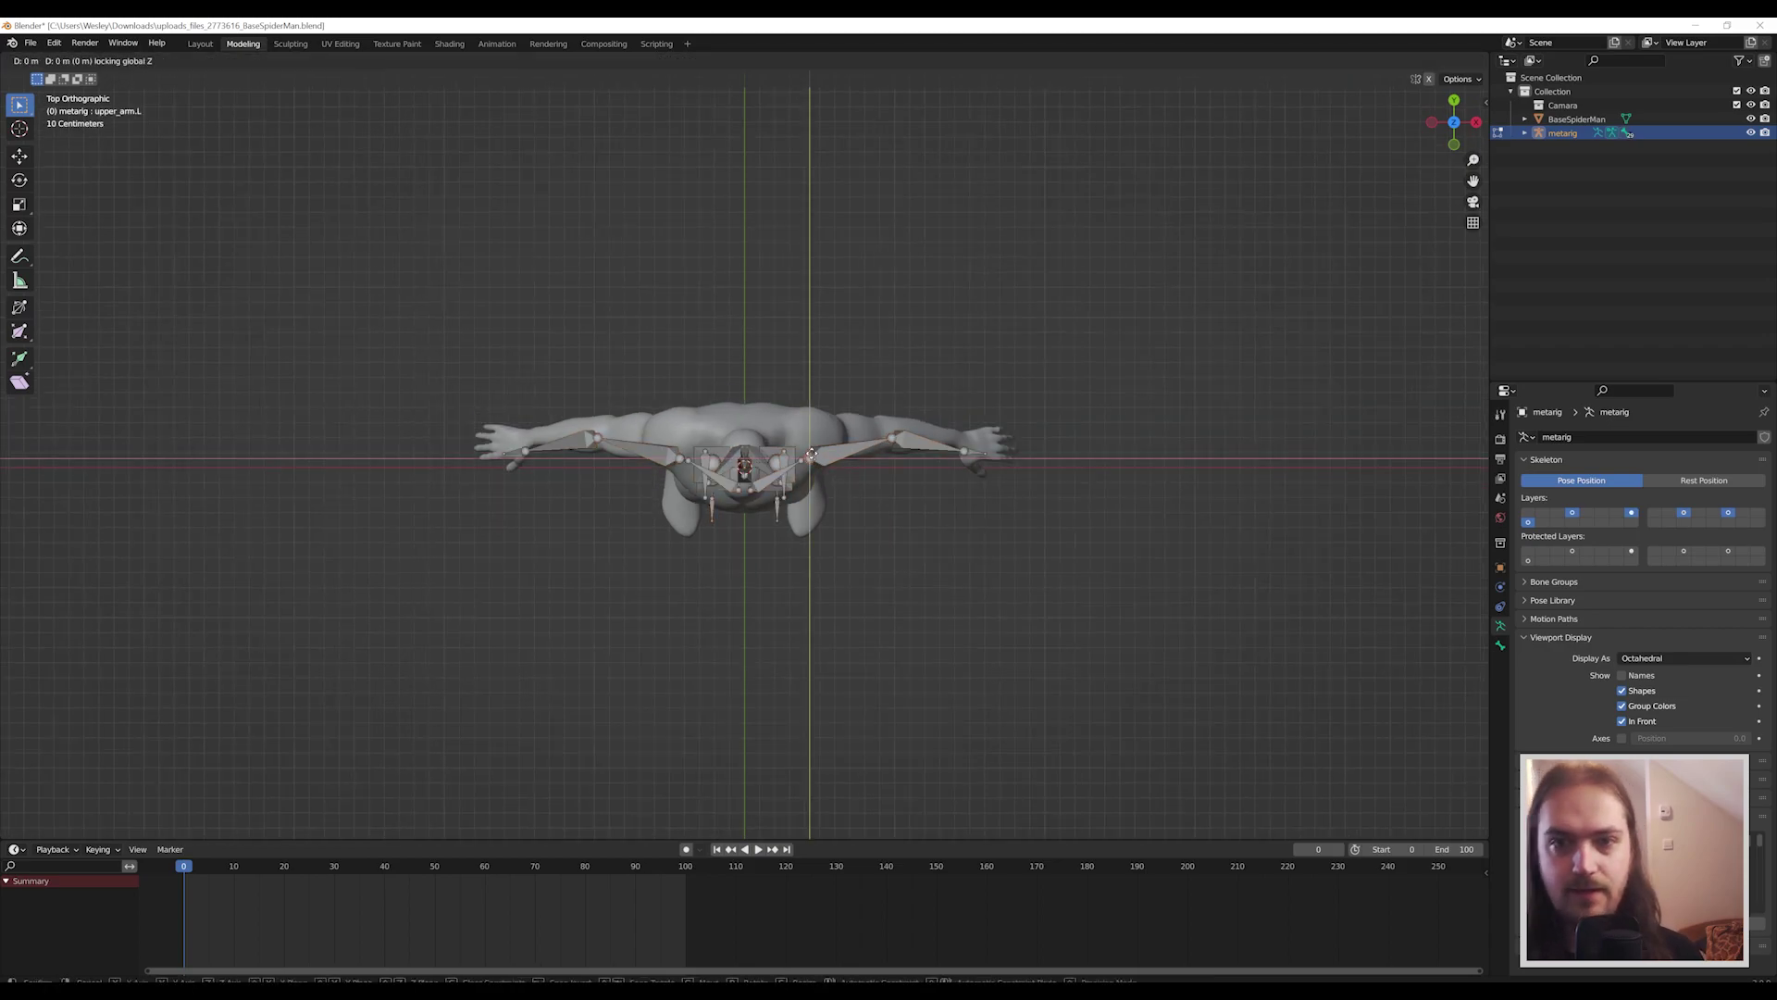
pyautogui.click(811, 450)
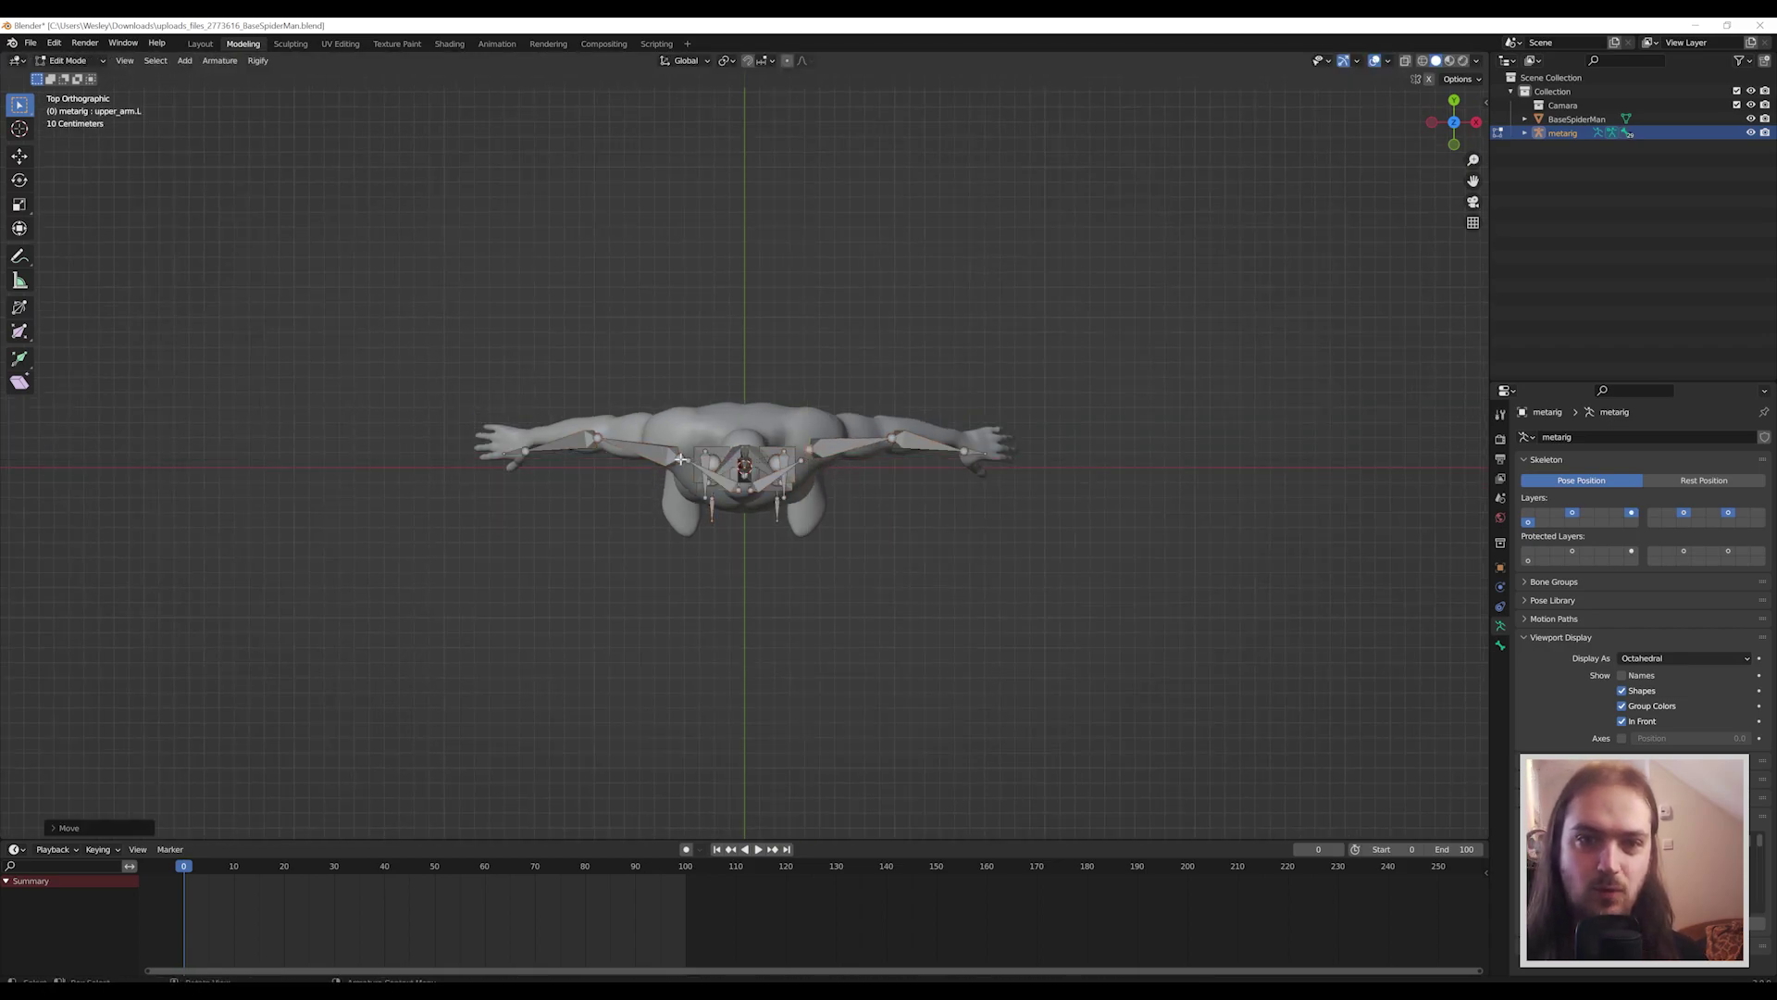
# Move the shoulder joint of upper_arm.R back about 0.065 m with Z locked, to match the opposite side.
pyautogui.click(681, 460)
pyautogui.press('g')
pyautogui.hotkey('shift', 'z')
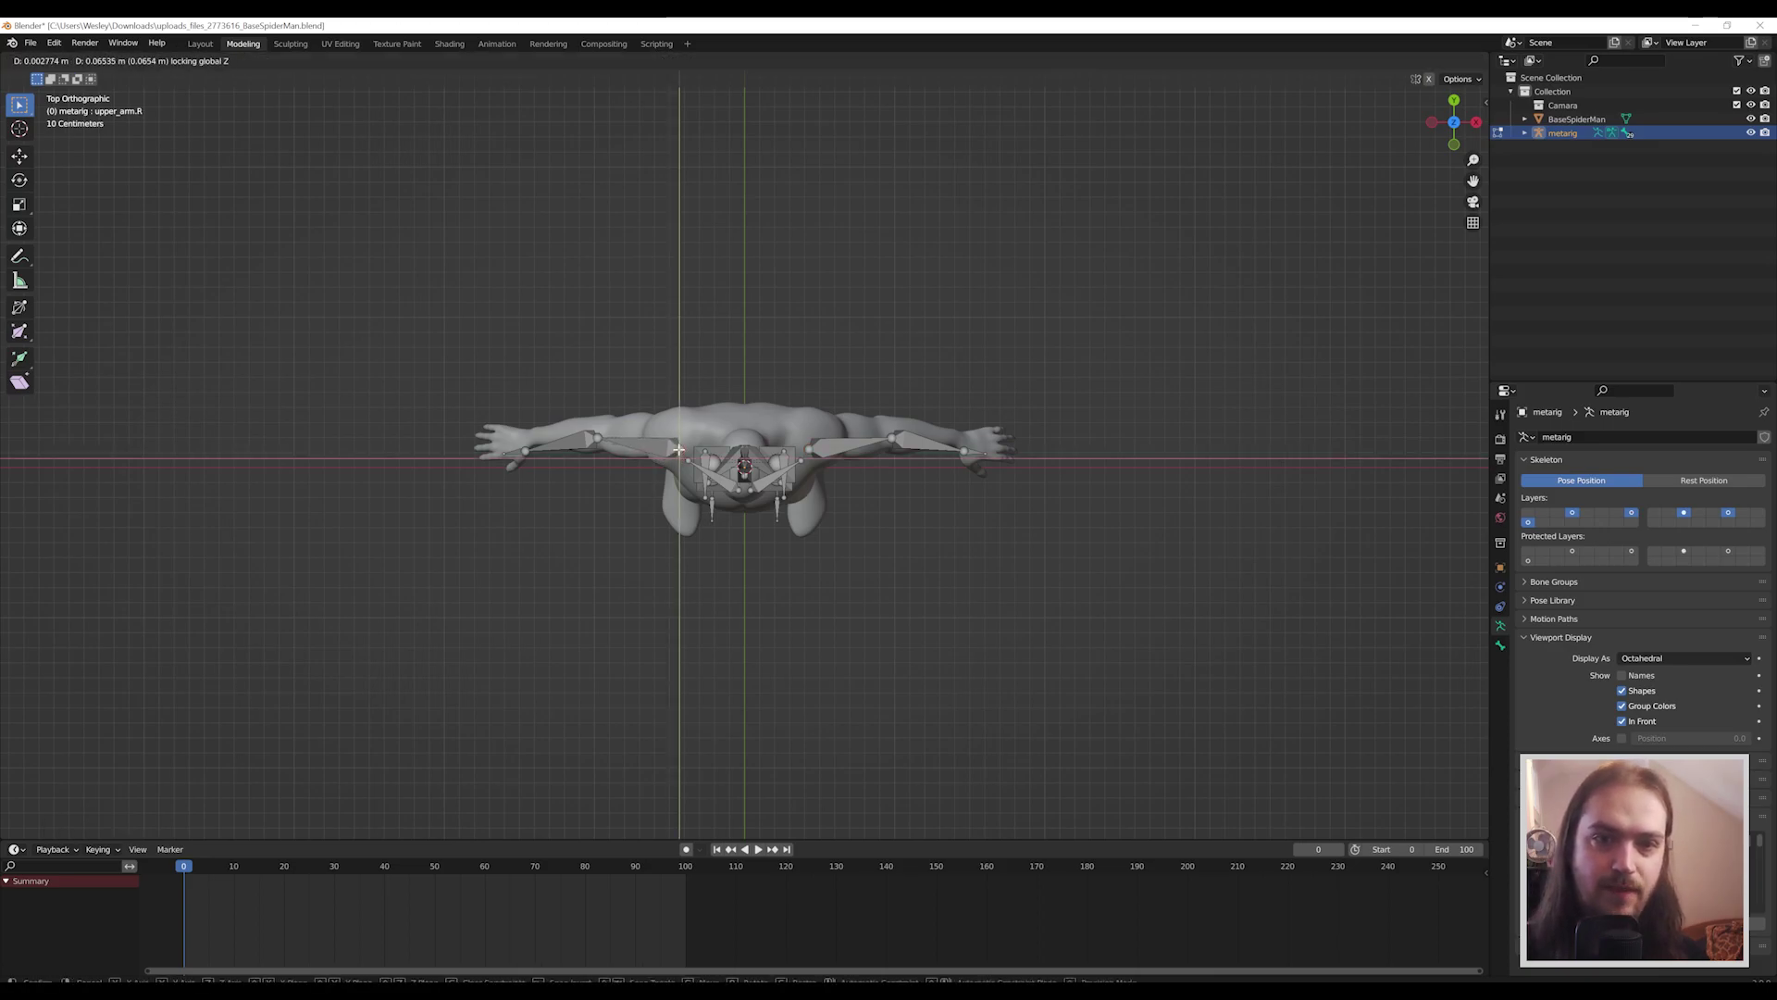
pyautogui.click(678, 450)
# Centre the wrist joint of forearm.R and the tip of hand.R in the mesh with Z locked, and return to Object Mode.
pyautogui.click(521, 454)
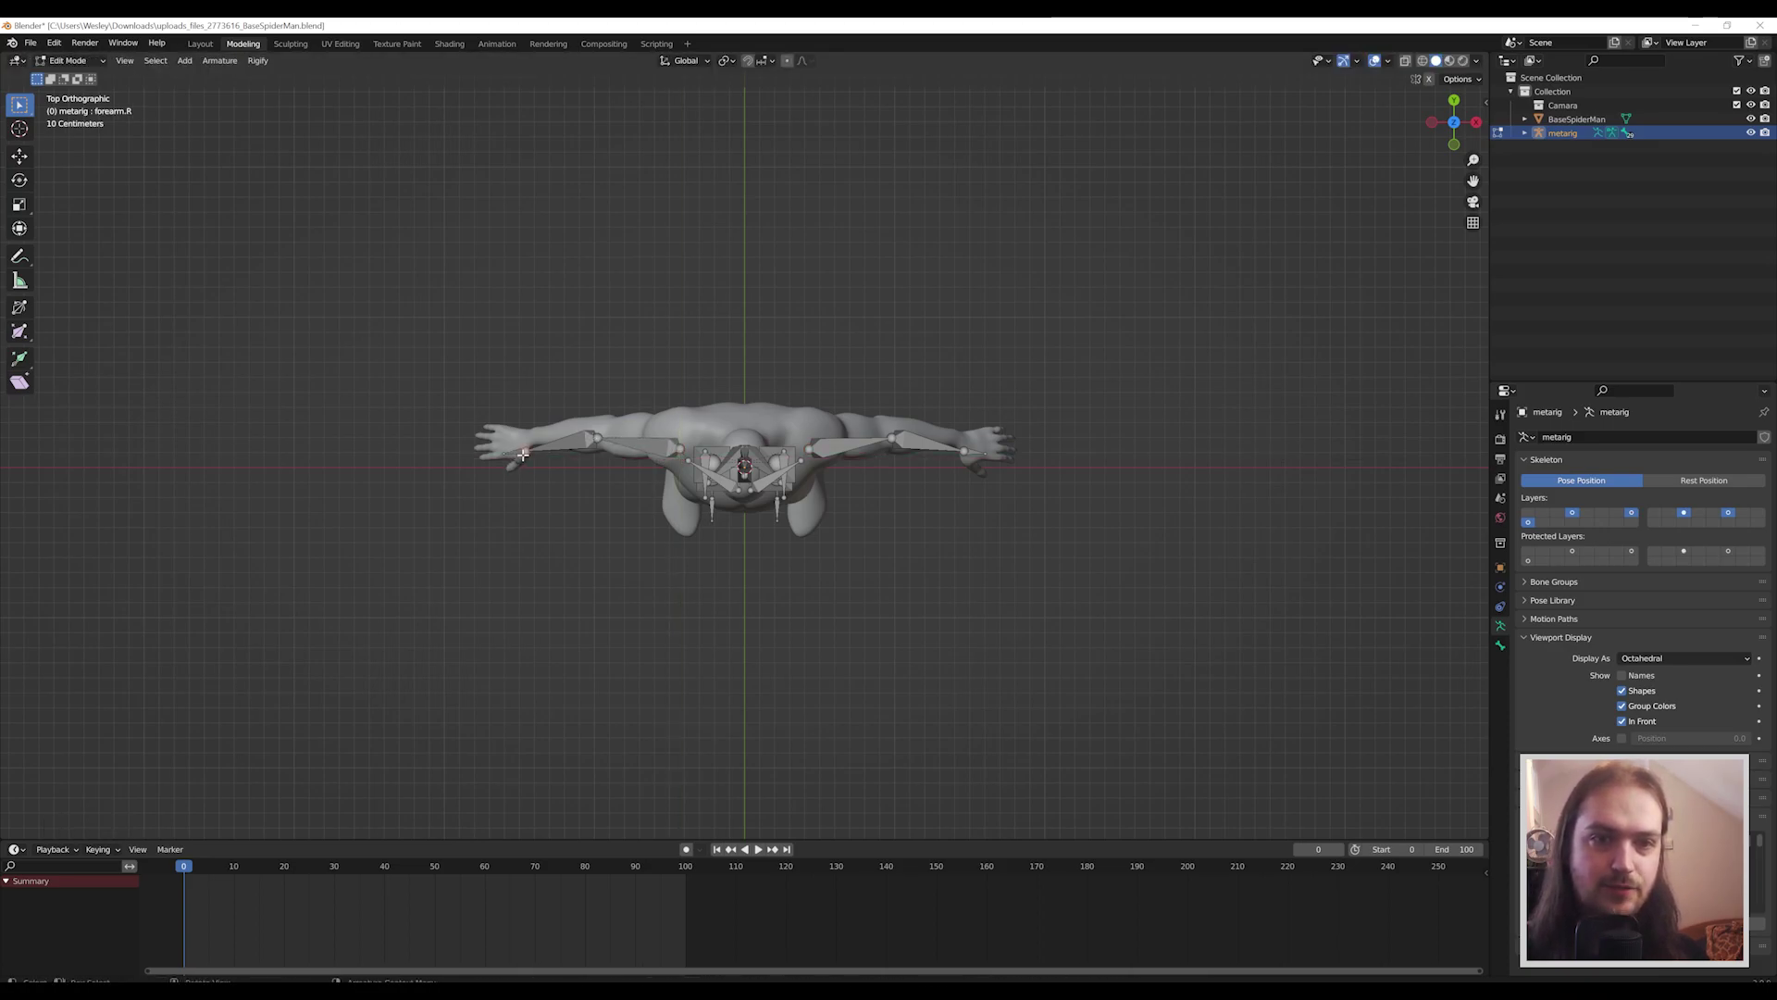
pyautogui.press('g')
pyautogui.hotkey('shift', 'z')
pyautogui.click(520, 449)
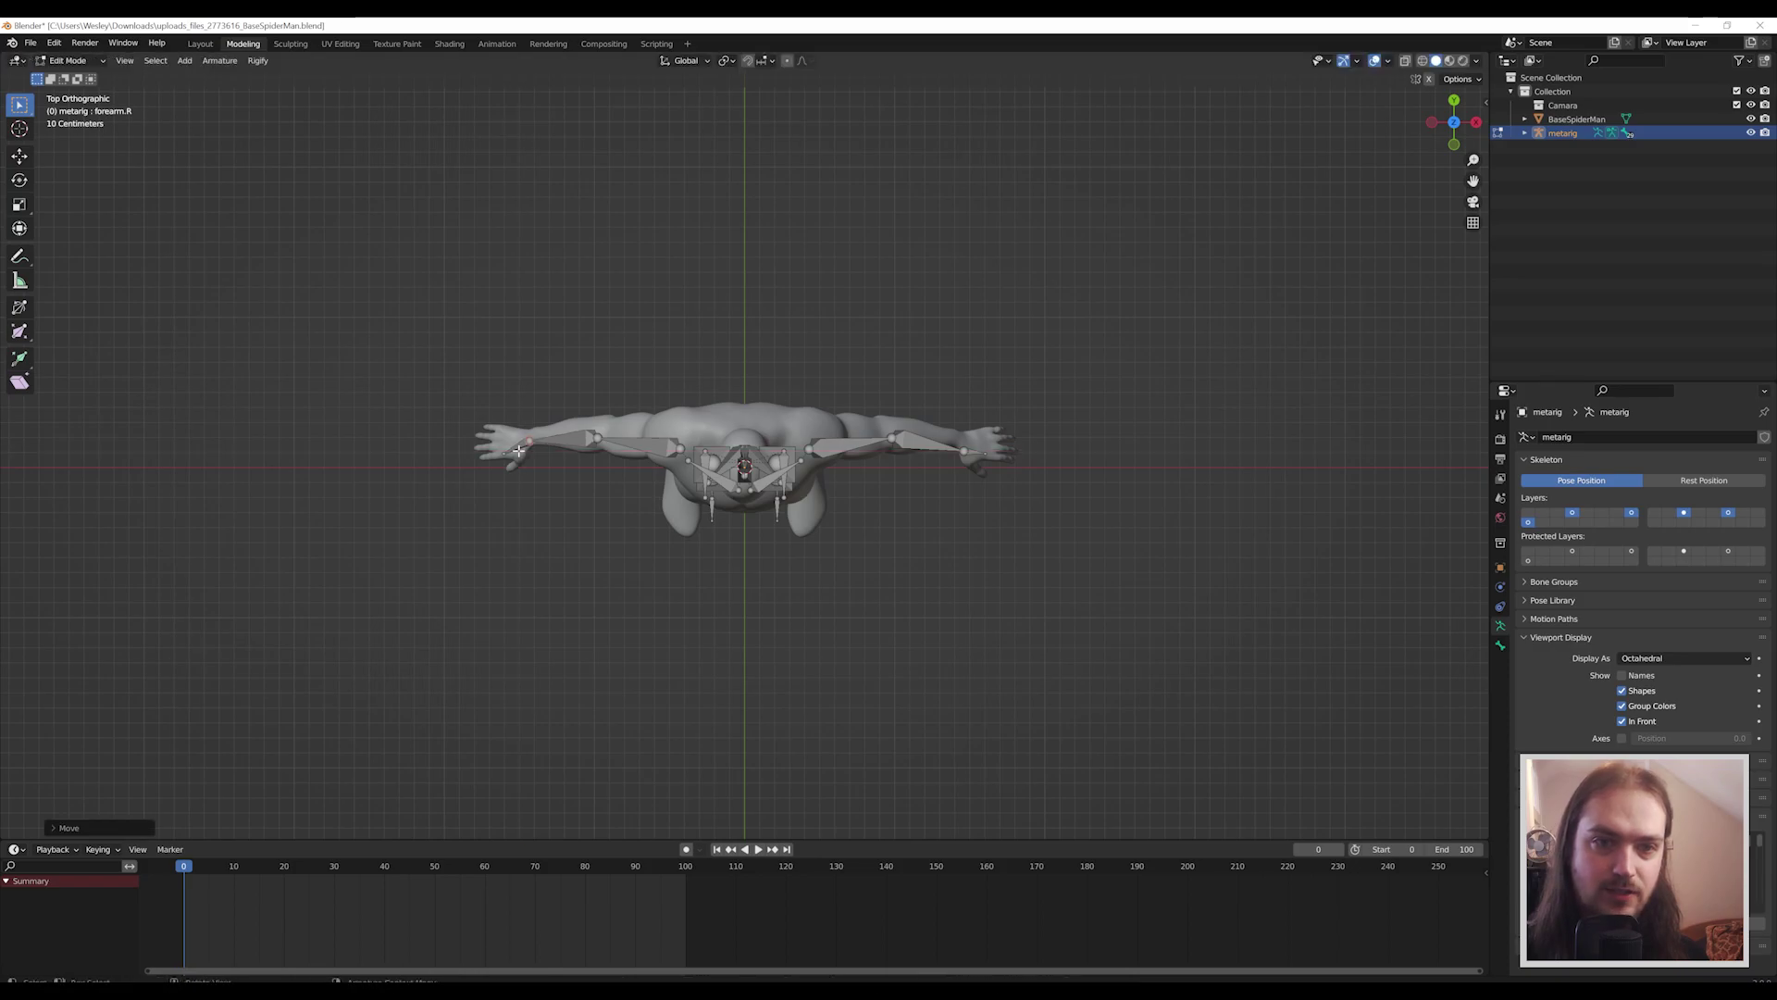
pyautogui.click(504, 447)
pyautogui.press('g')
pyautogui.hotkey('shift', 'z')
pyautogui.click(500, 445)
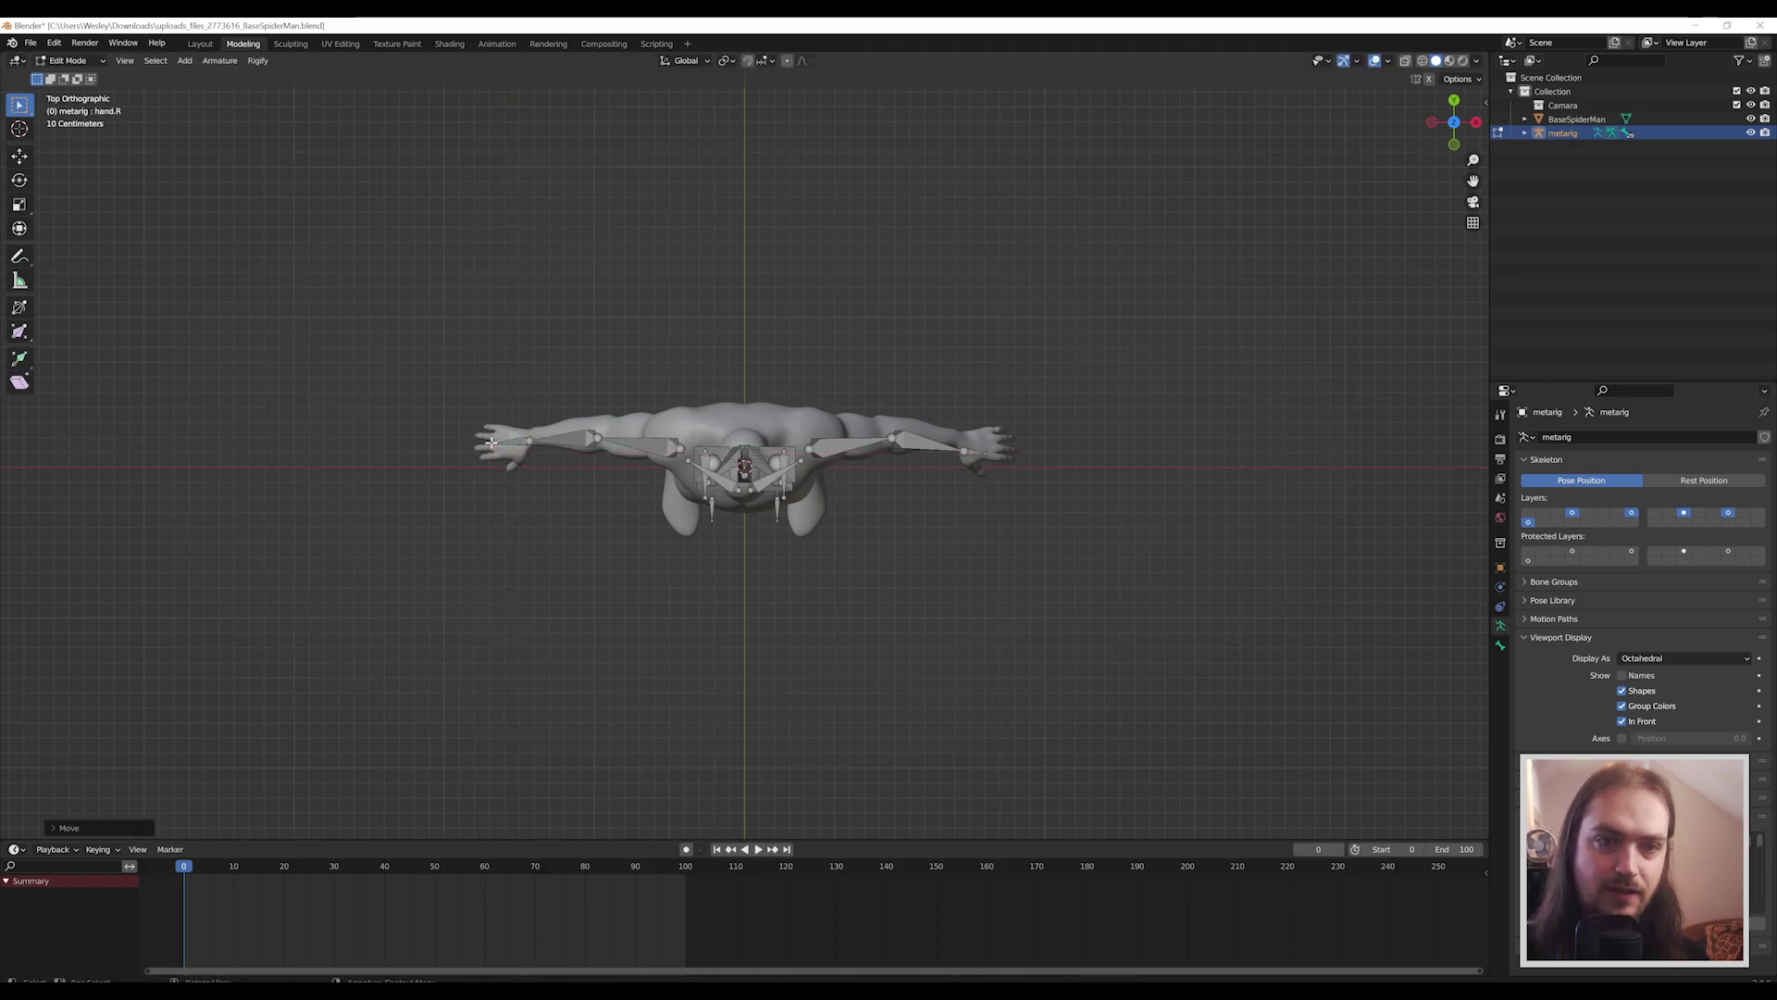
pyautogui.press('Tab')
# Apply all transforms to the meta-rig.
pyautogui.moveTo(967, 465); pyautogui.dragTo(1003, 547, button='middle')
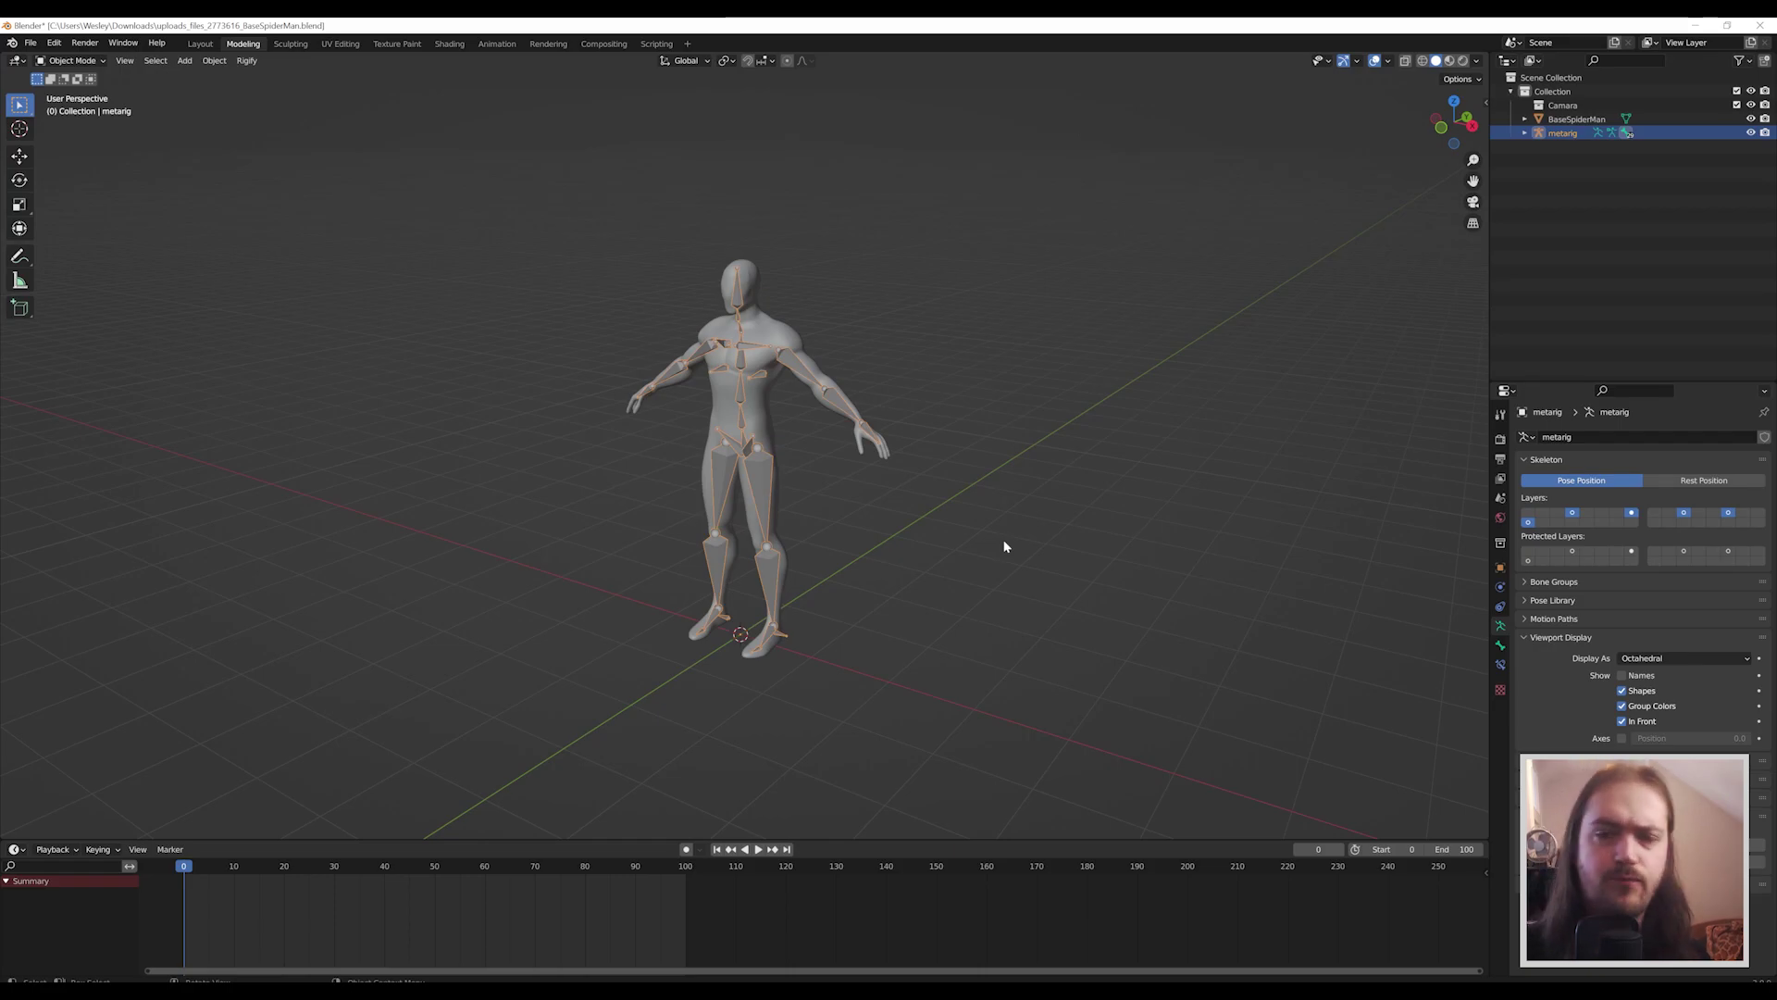
pyautogui.moveTo(966, 502); pyautogui.dragTo(1019, 561, button='middle')
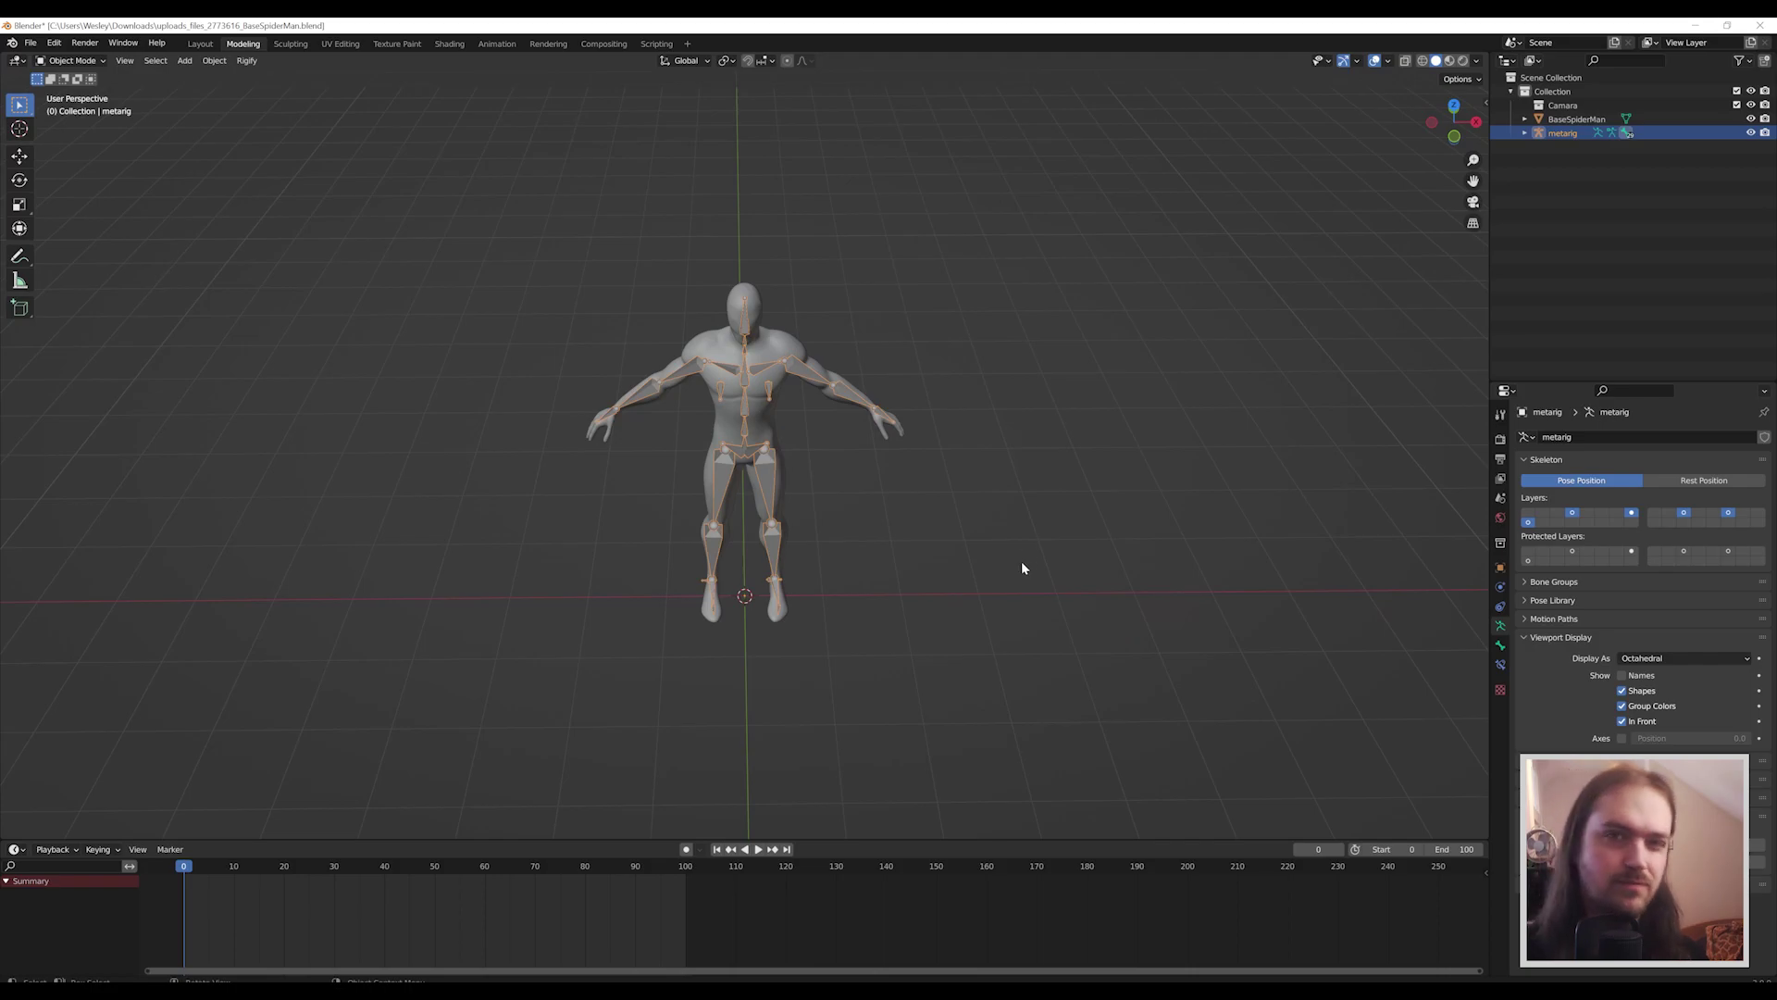
pyautogui.moveTo(885, 510); pyautogui.dragTo(872, 478, button='middle')
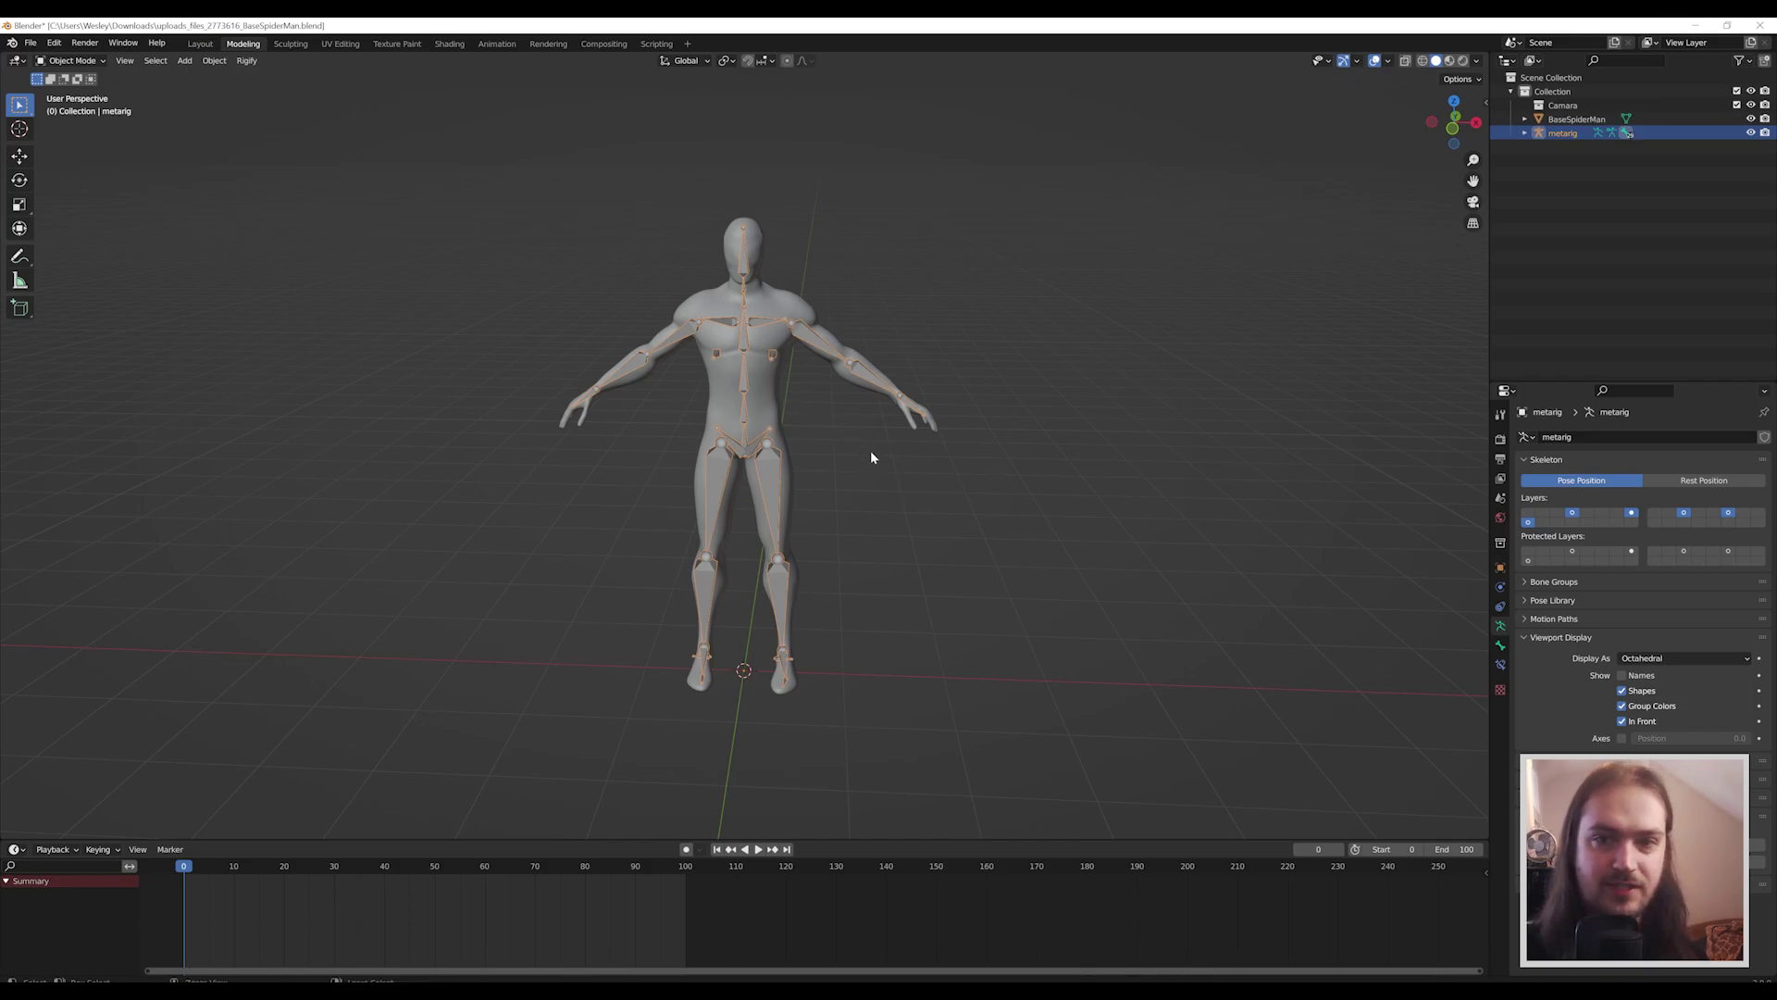
pyautogui.hotkey('ctrl', 'a')
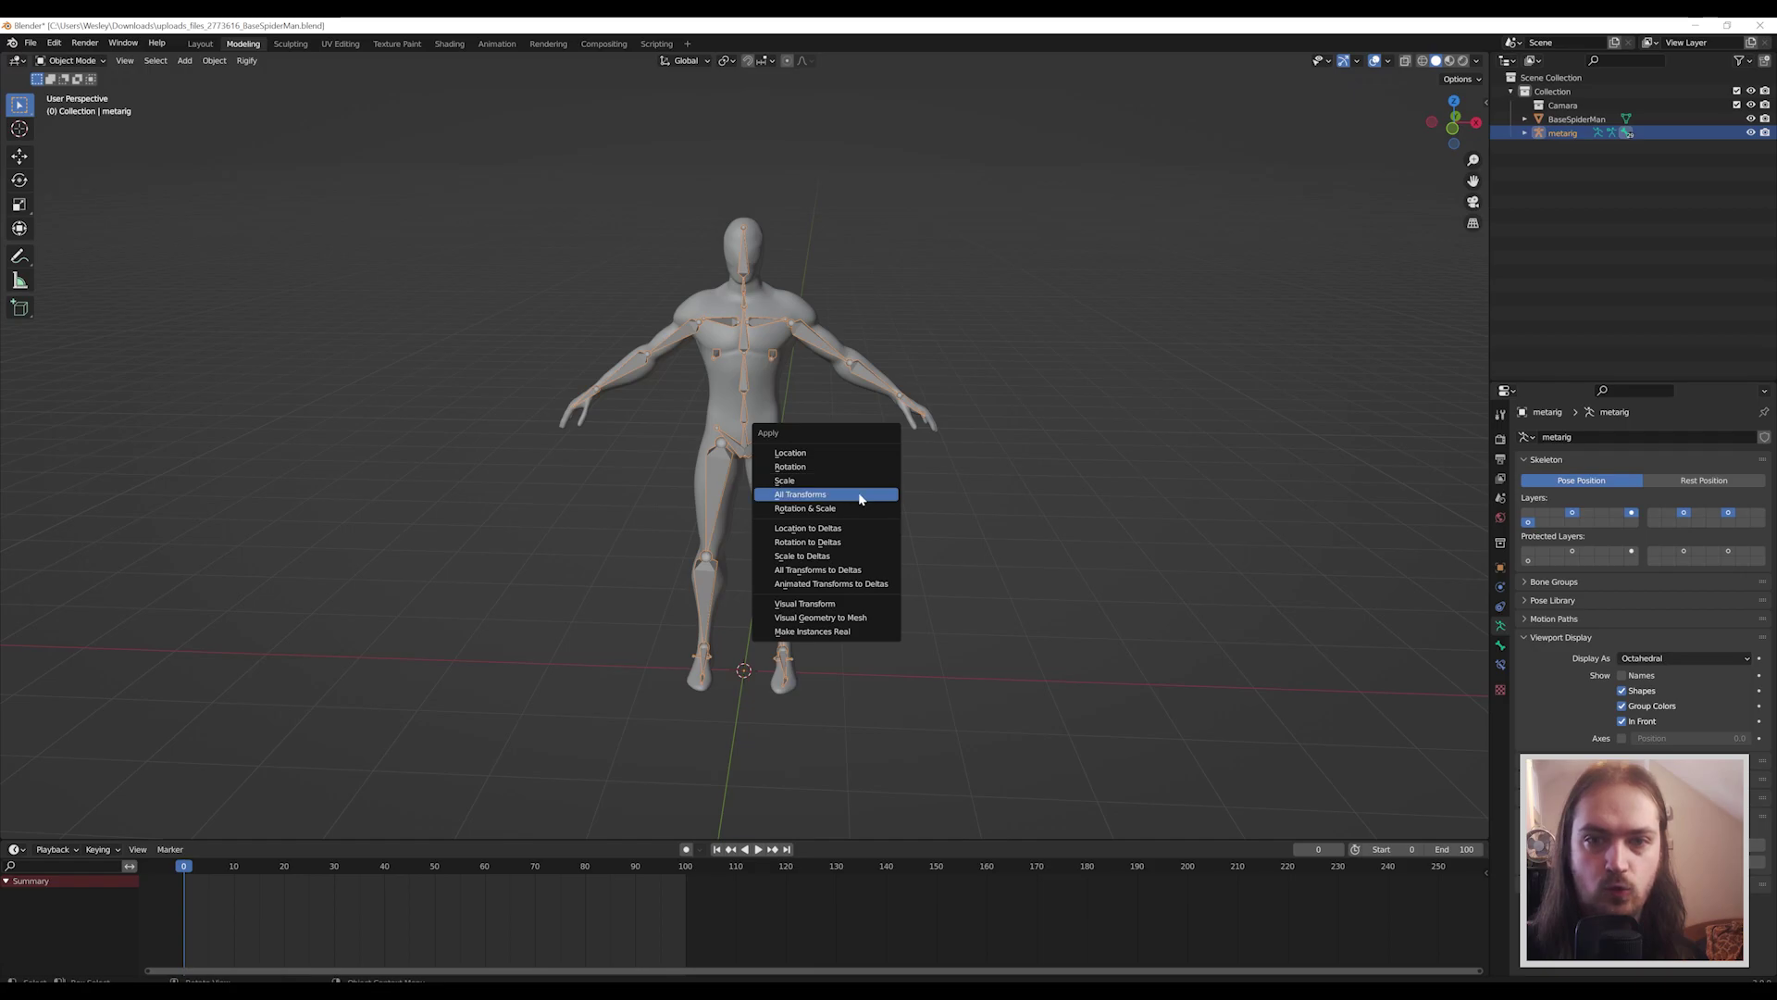
pyautogui.click(858, 493)
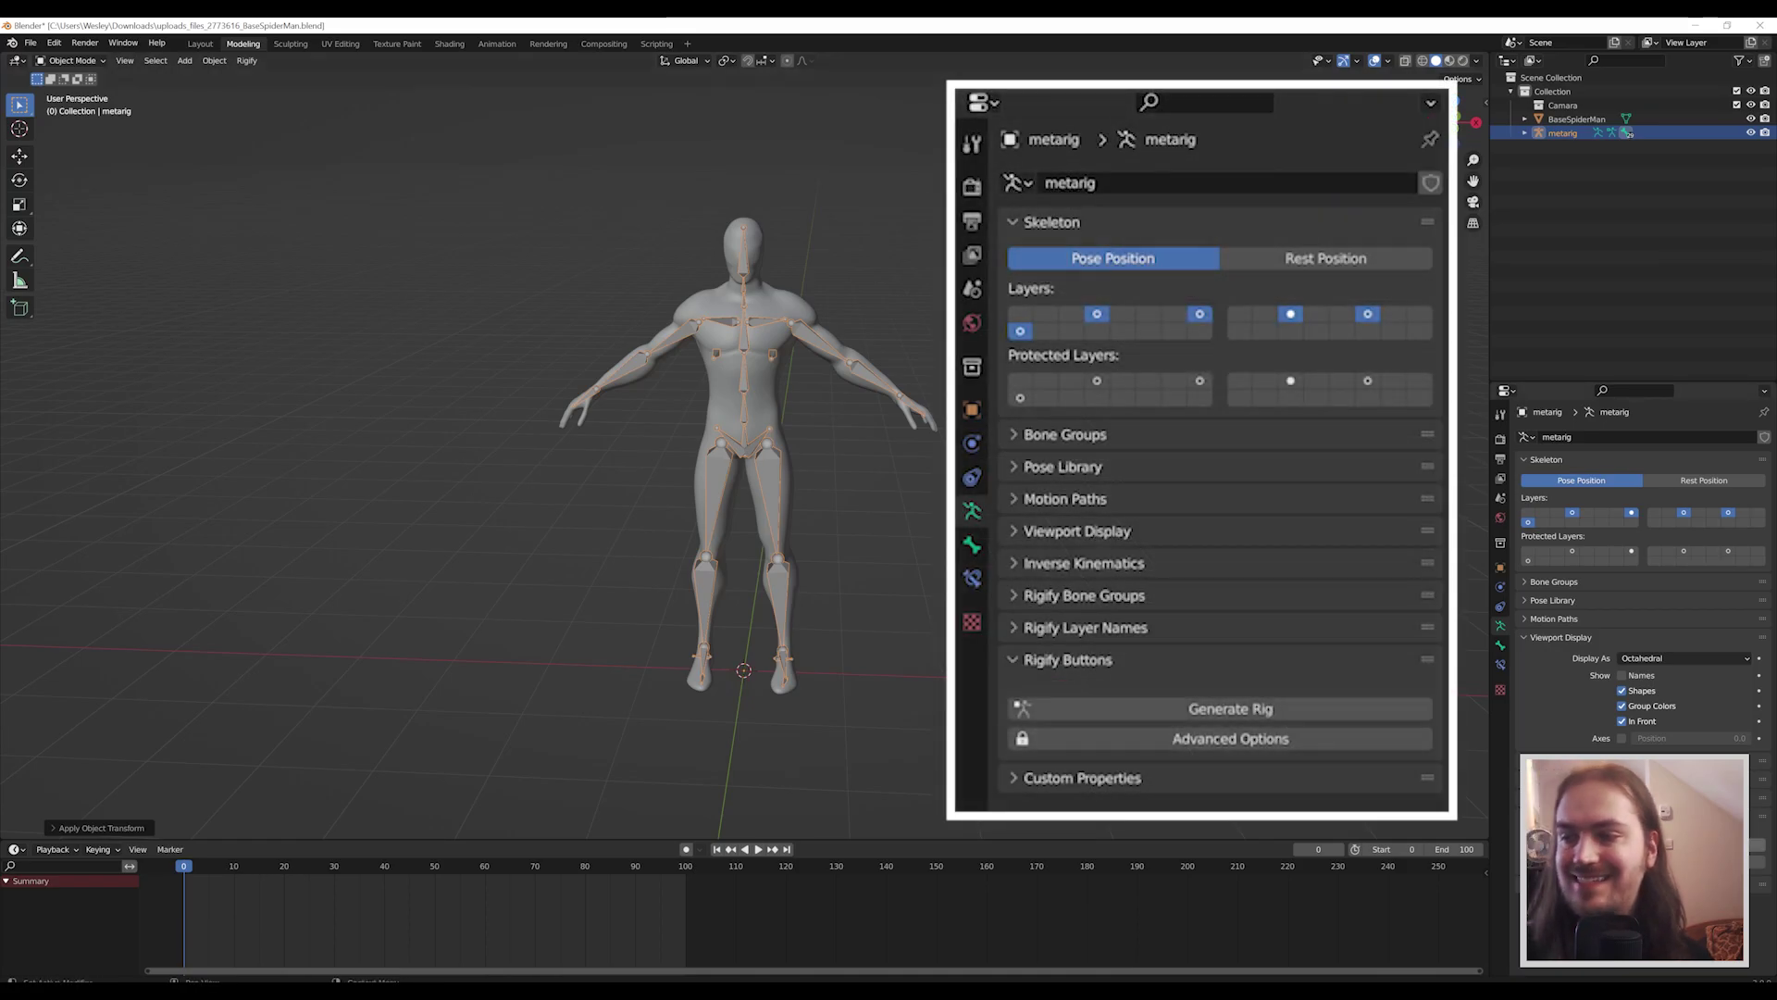
# Generate the Rigify control rig from the meta-rig, and undo both the generation and the applied transforms.
pyautogui.click(1230, 708)
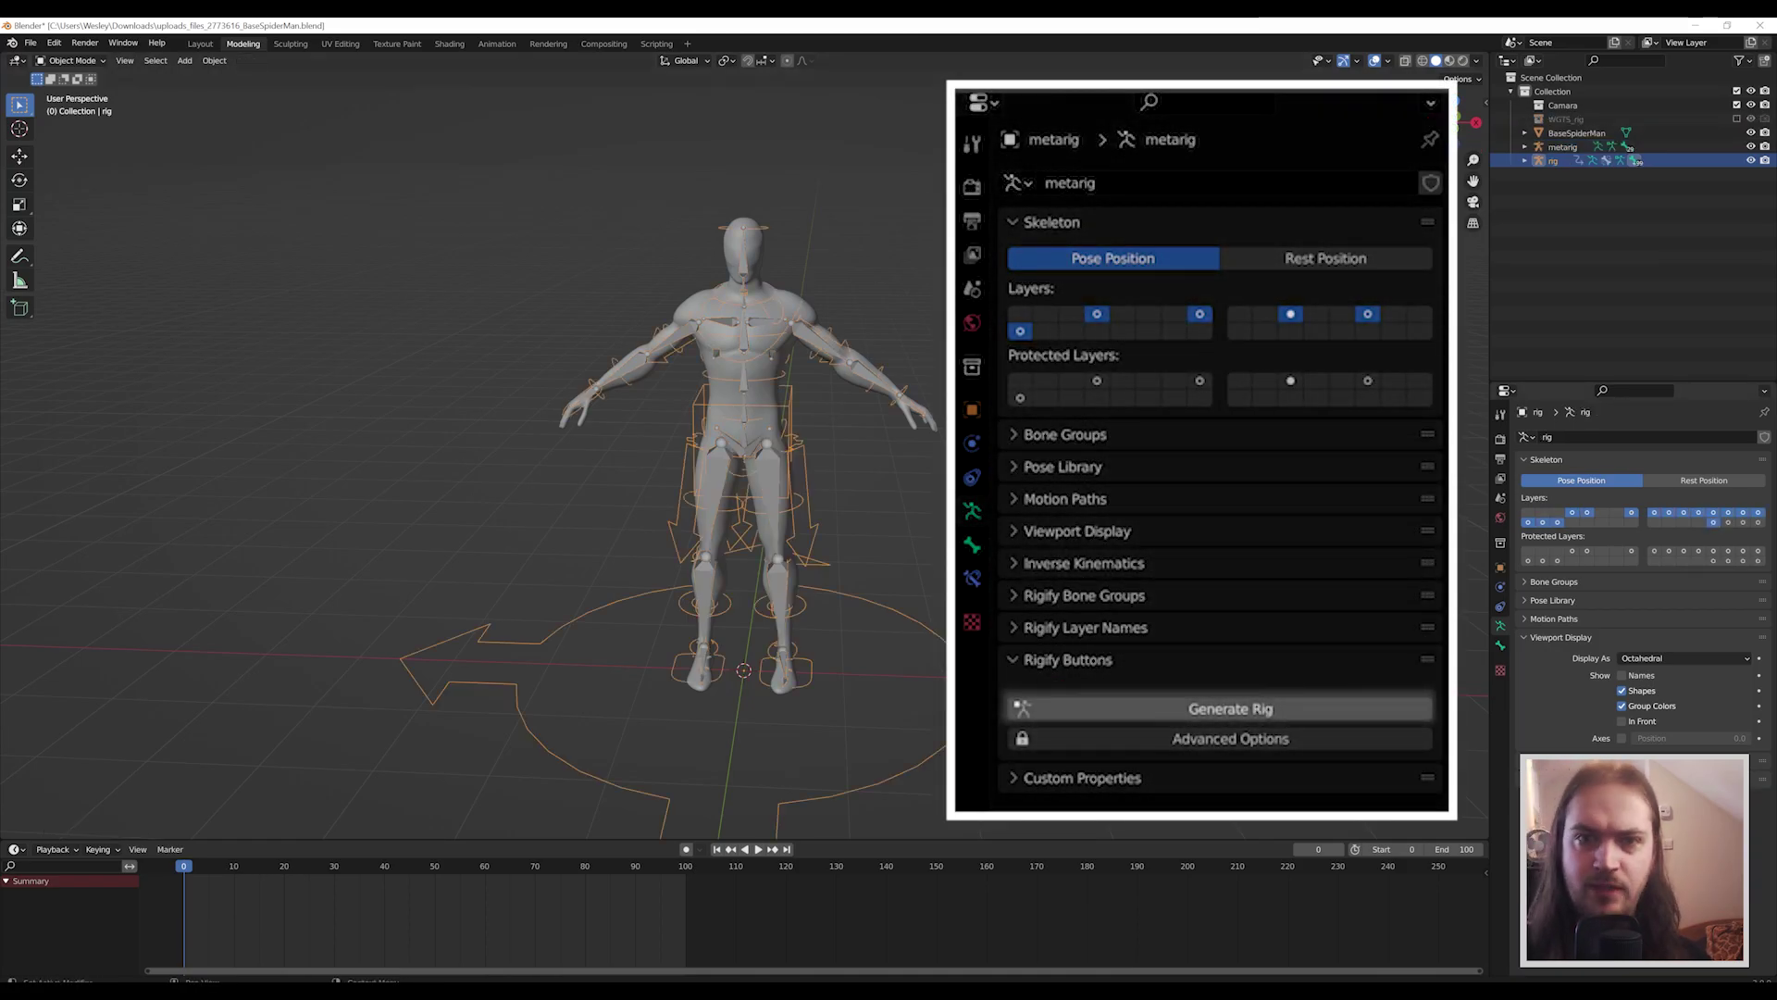
pyautogui.moveTo(1064, 518)
pyautogui.mouseDown(button='middle')
pyautogui.moveTo(842, 528)
pyautogui.moveTo(1052, 538)
pyautogui.mouseUp(button='middle')
pyautogui.hotkey('ctrl', 'z')
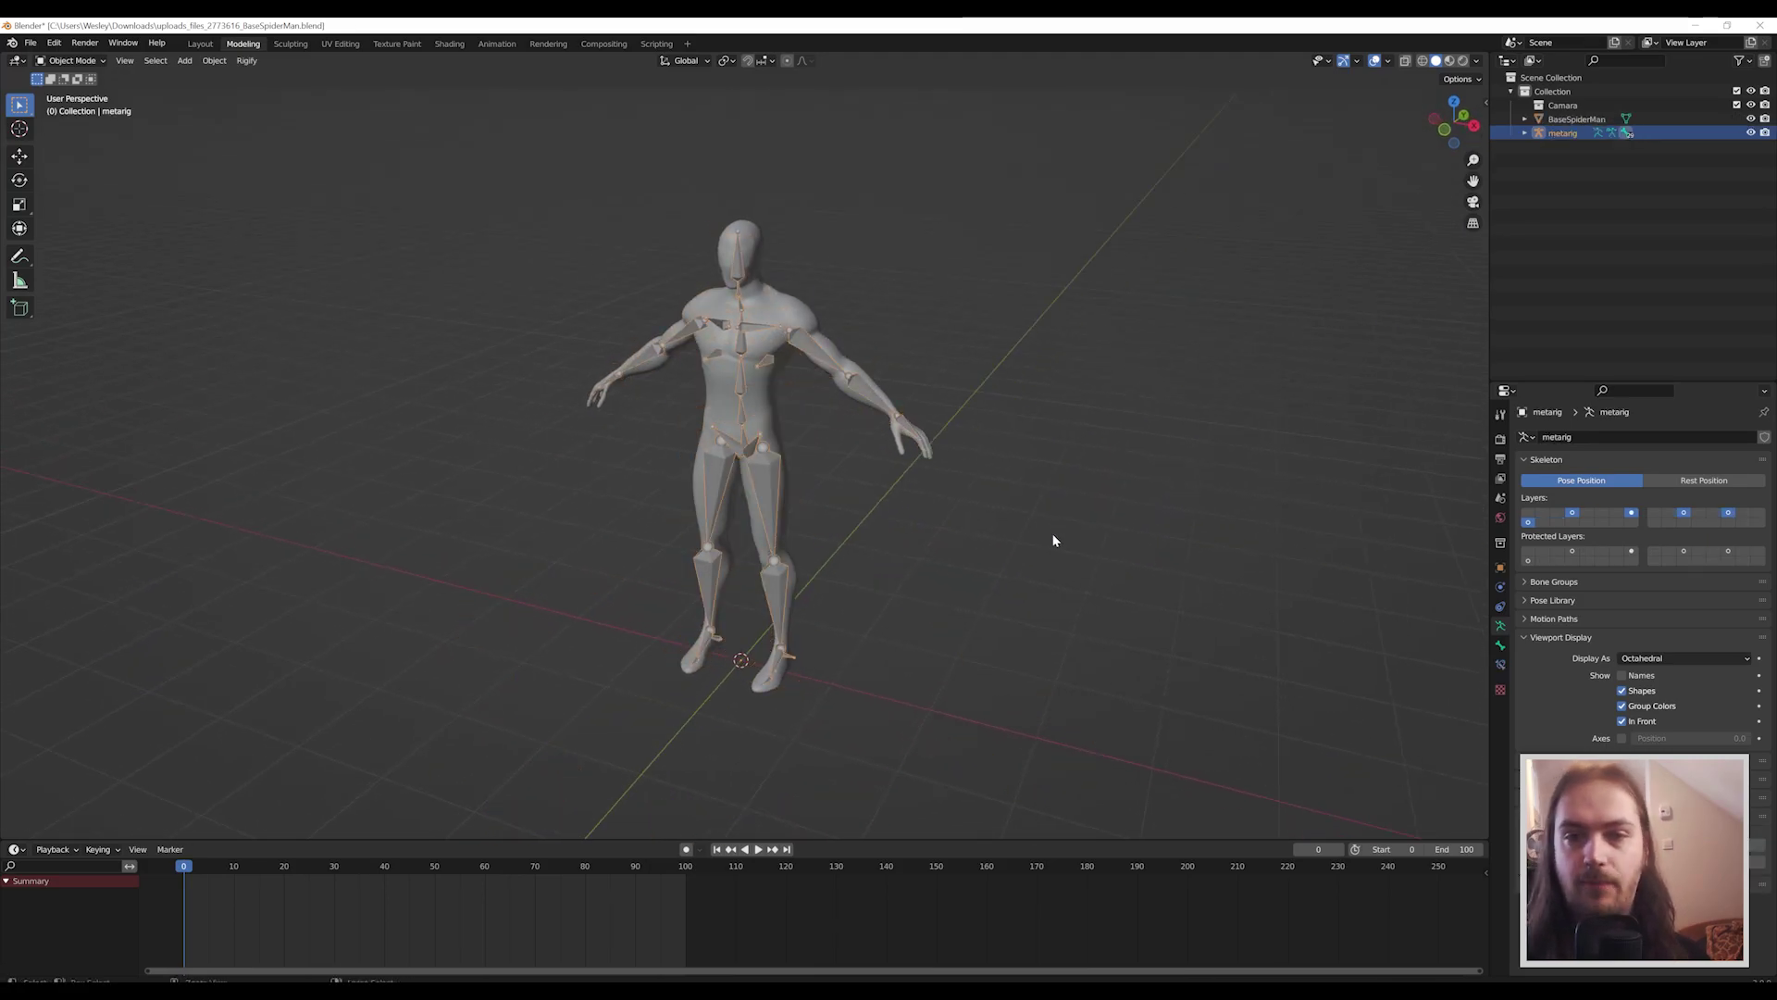
# Generate the control rig from the meta-rig without its transforms applied, and inspect its size against the character.
pyautogui.press('Tab')
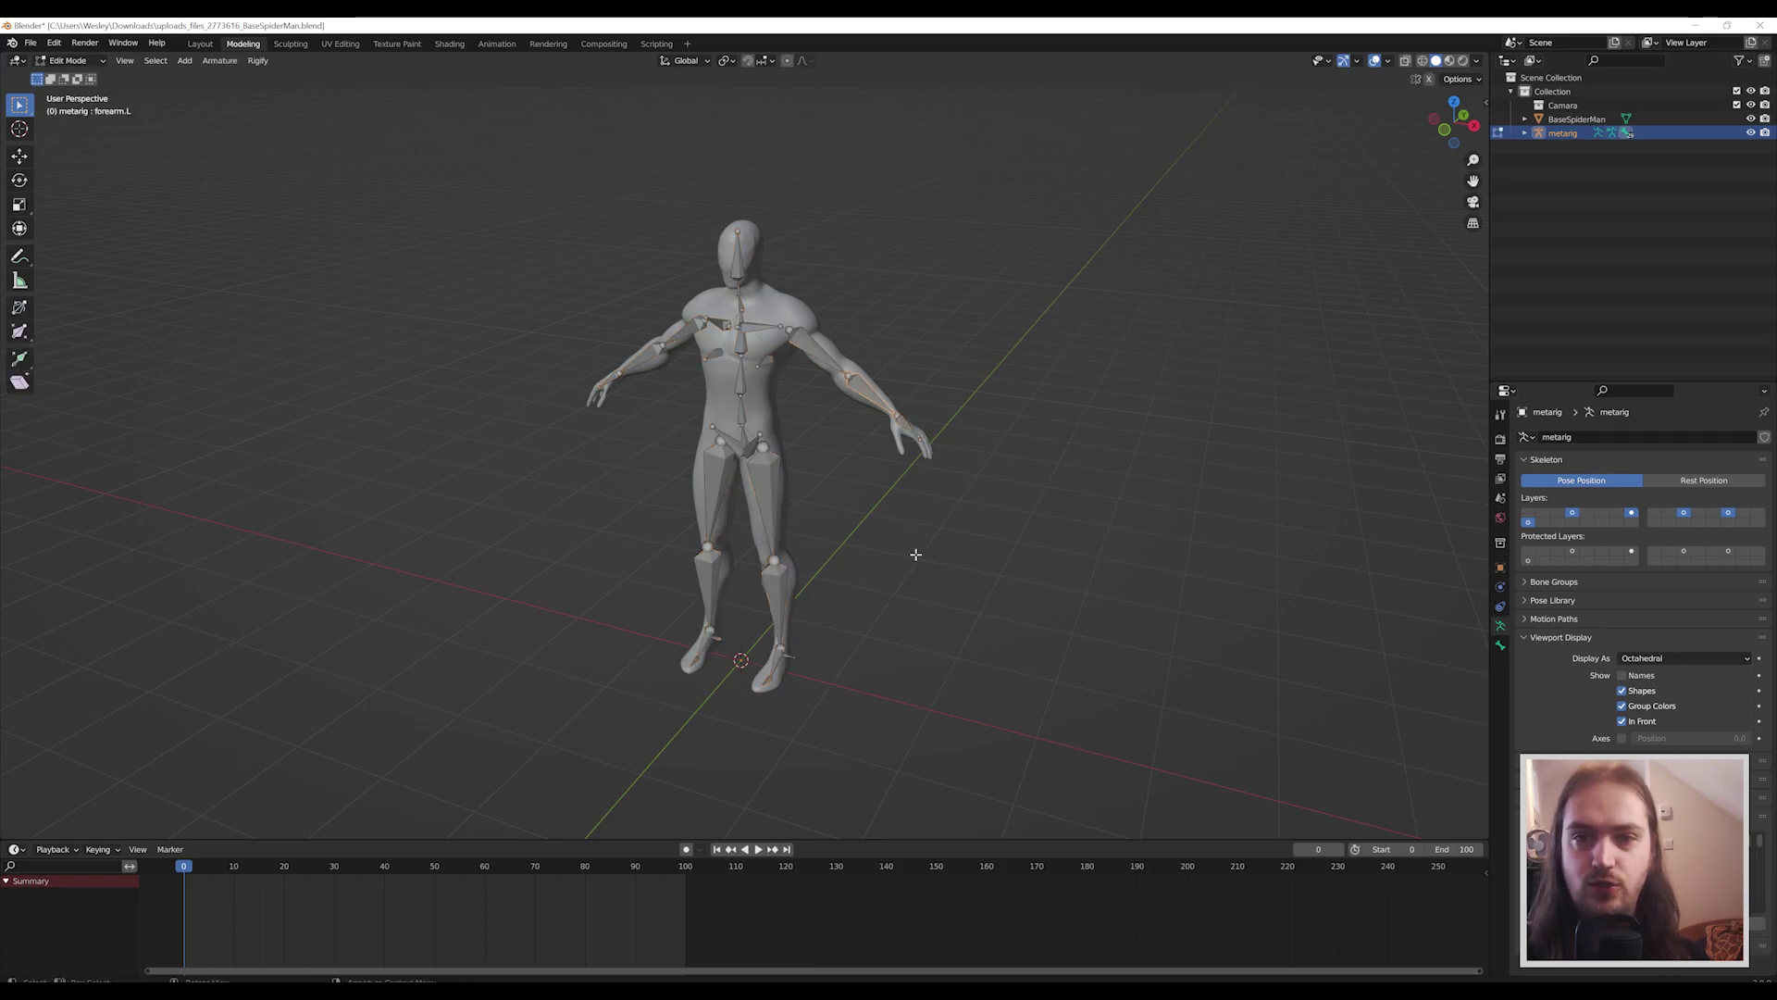
pyautogui.press('Tab')
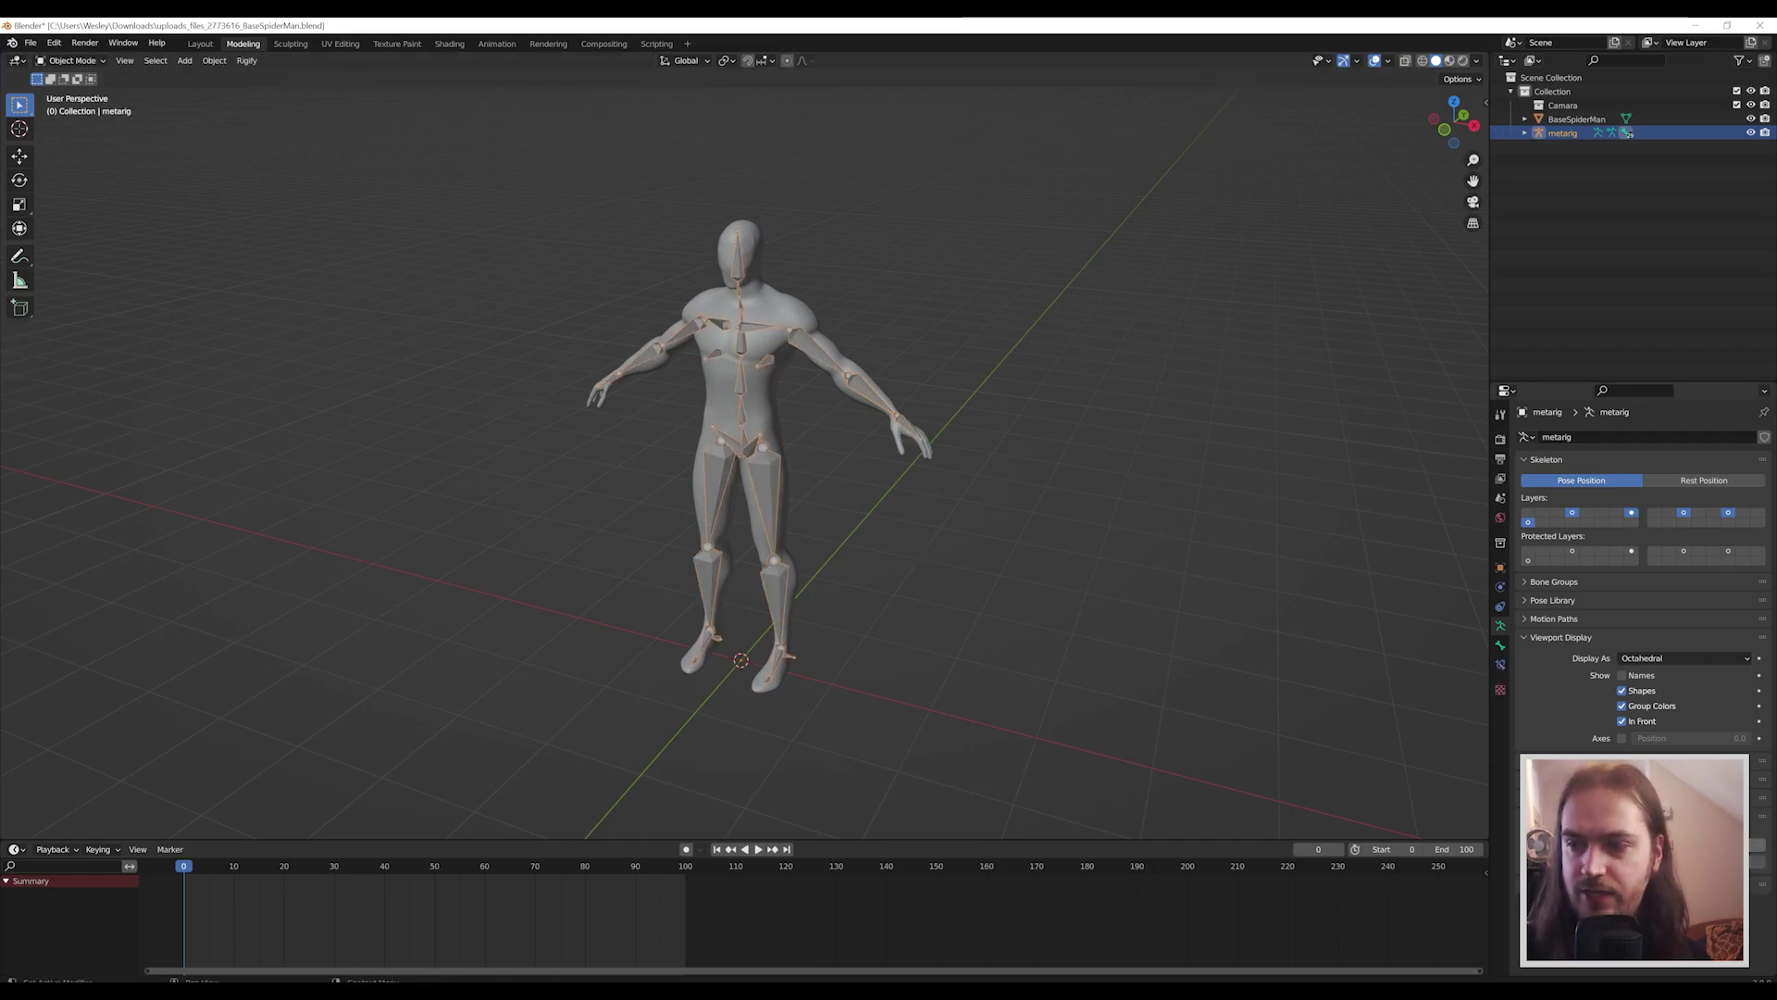
pyautogui.hotkey('ctrl', 'shift', 'z')
pyautogui.moveTo(1061, 708); pyautogui.dragTo(780, 568, button='middle')
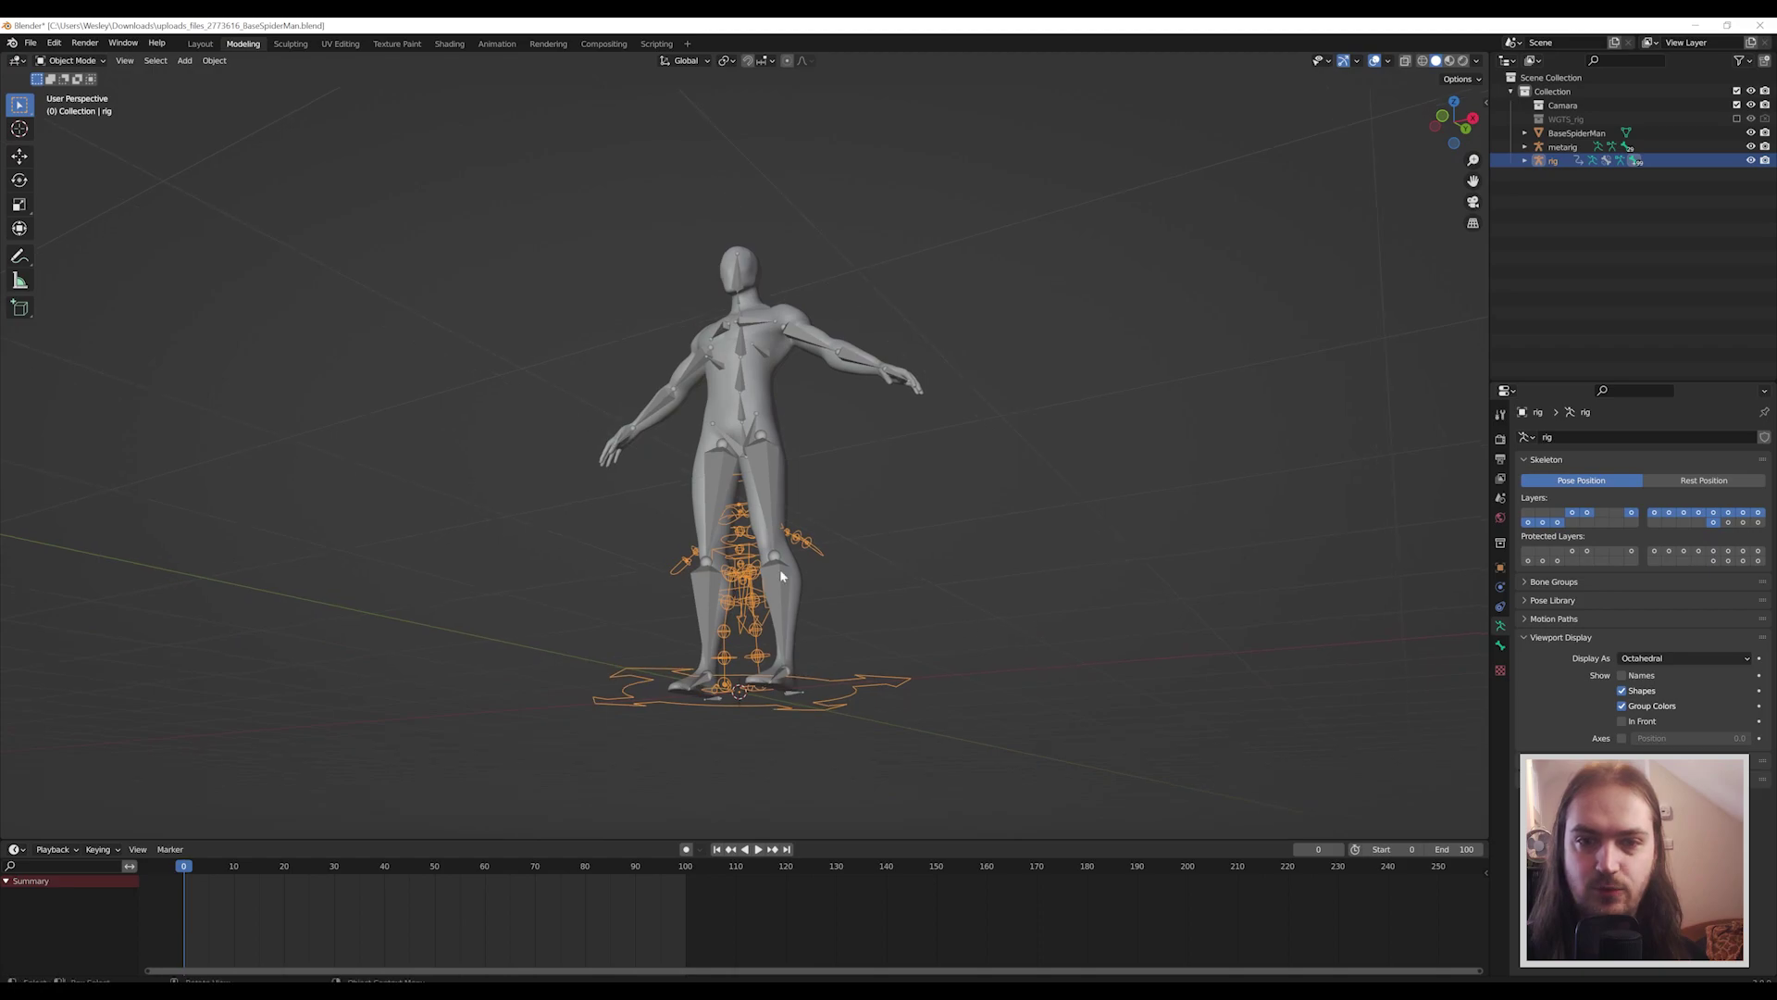
pyautogui.moveTo(856, 623); pyautogui.dragTo(839, 655, button='middle')
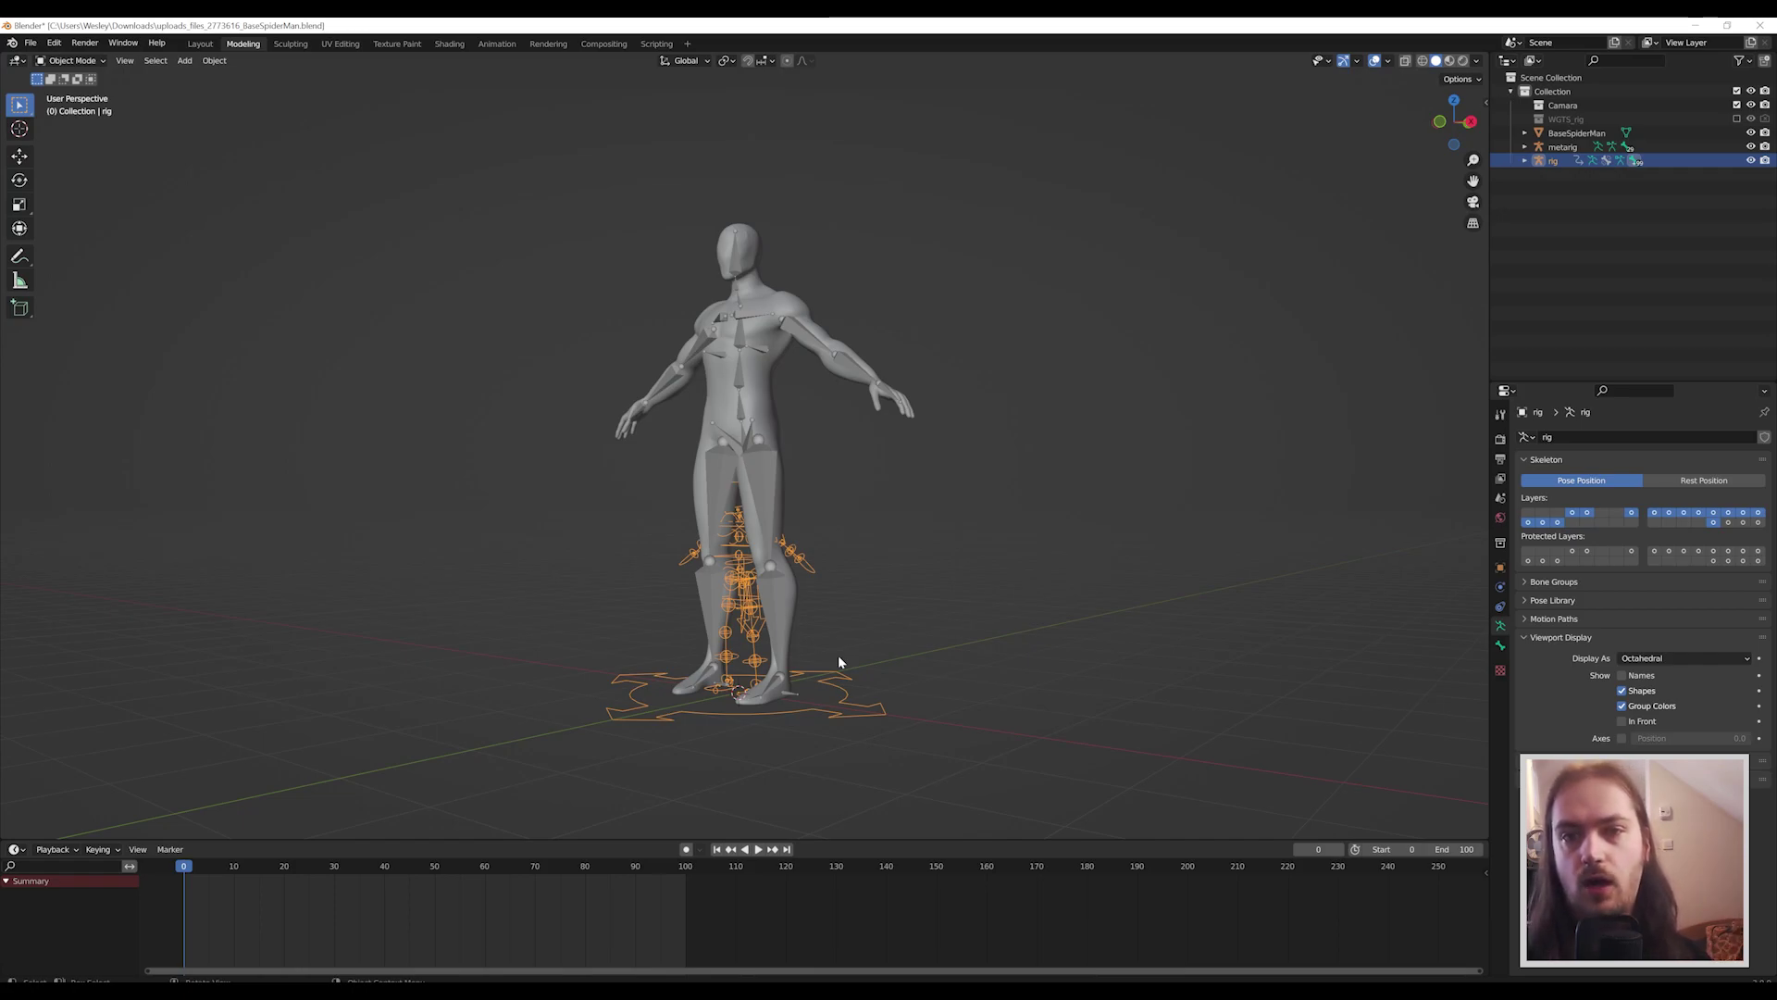
# Parent the BaseSpiderMan mesh to the generated rig using Armature Deform With Automatic Weights, and clear the selection.
pyautogui.moveTo(837, 653); pyautogui.dragTo(805, 389, button='middle')
pyautogui.click(792, 307)
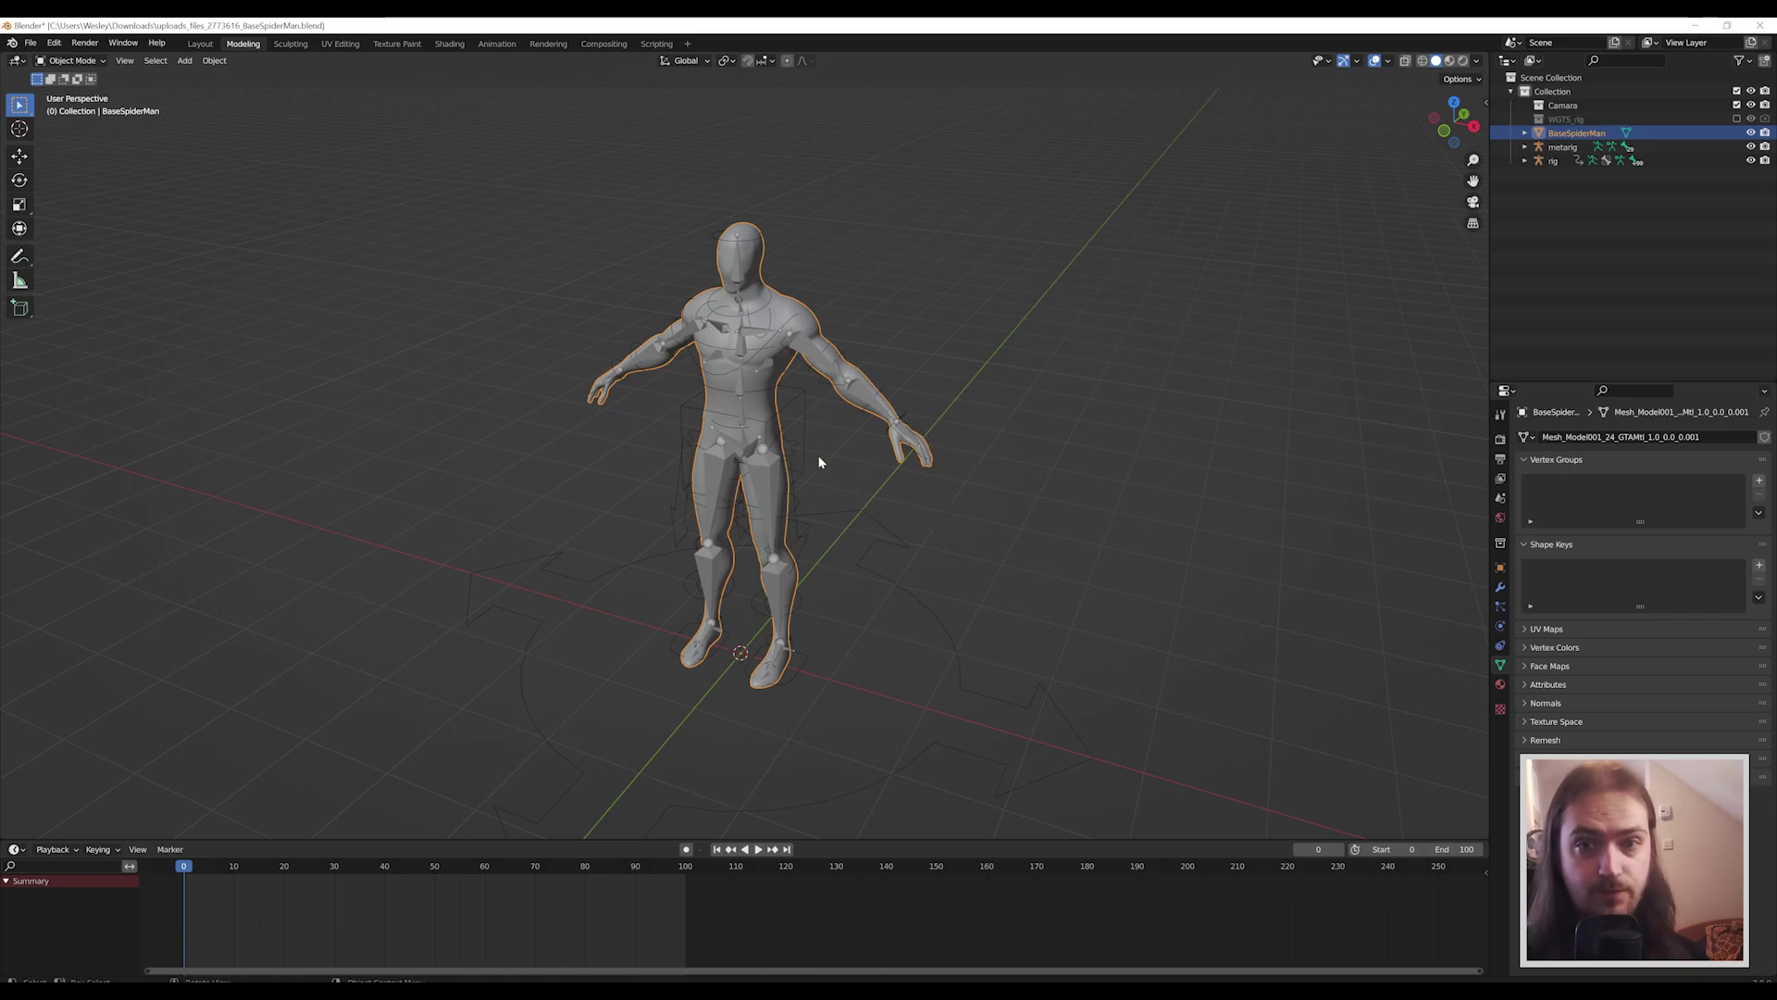
pyautogui.keyDown('shift'); pyautogui.click(805, 407); pyautogui.keyUp('shift')
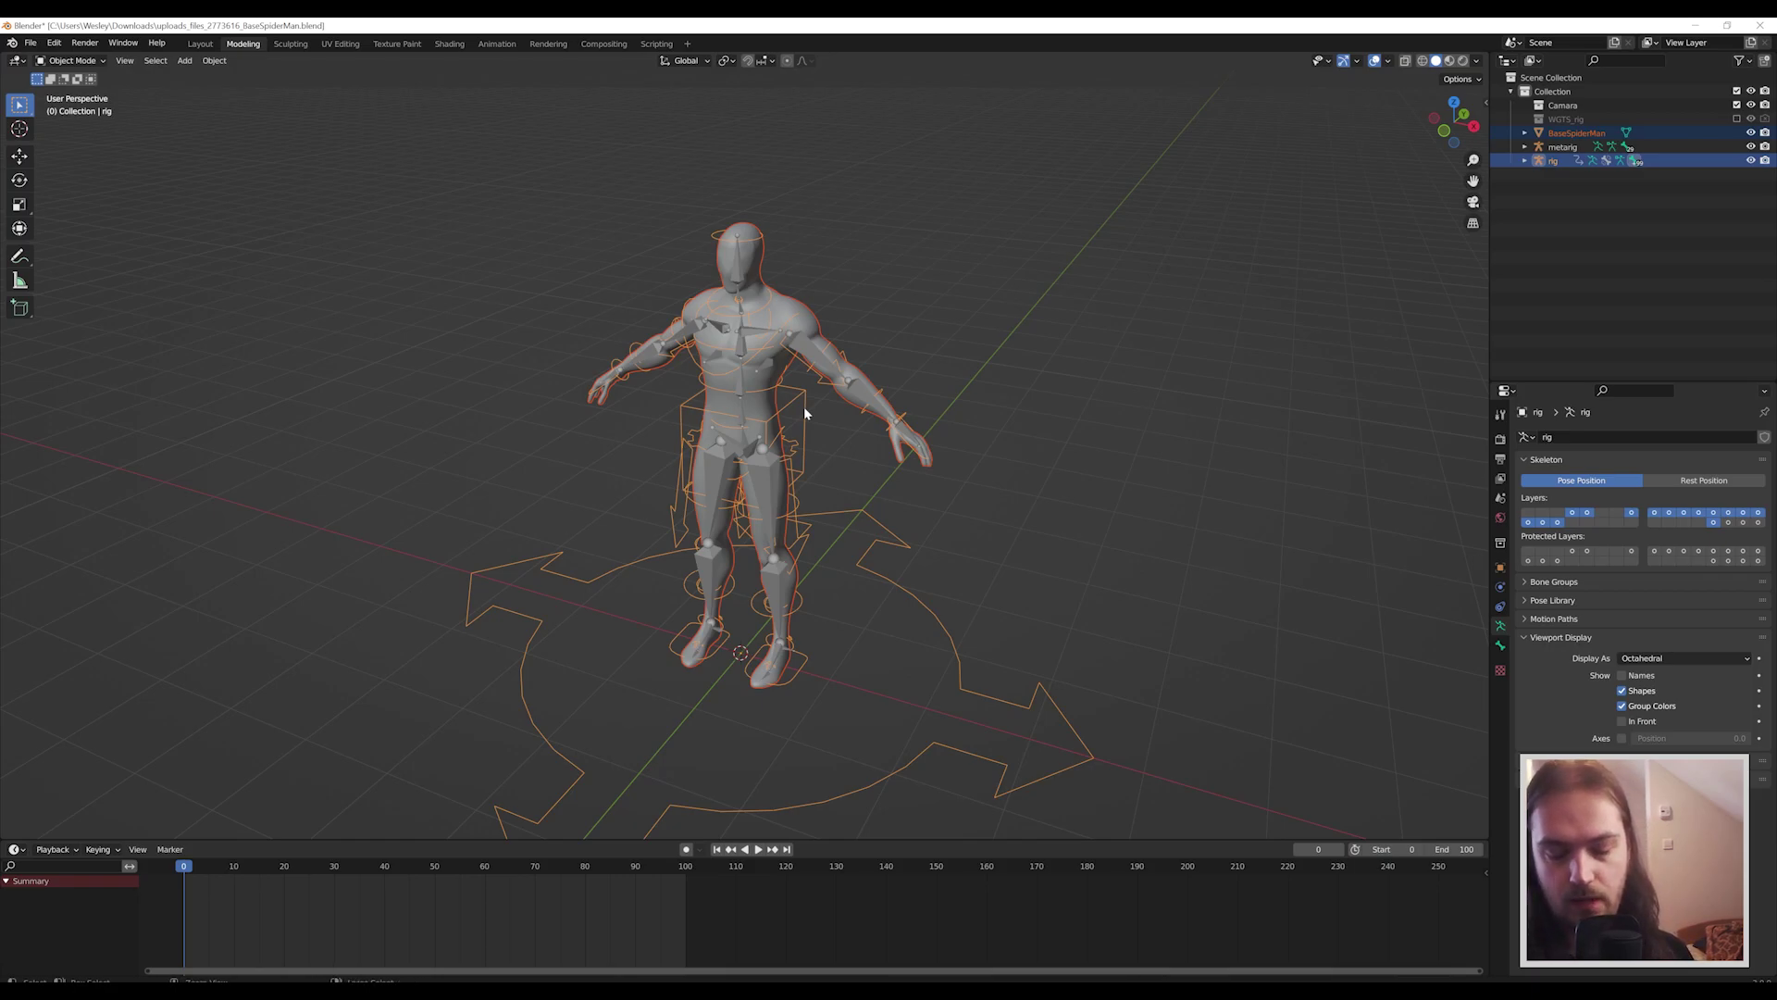
pyautogui.hotkey('ctrl', 'p')
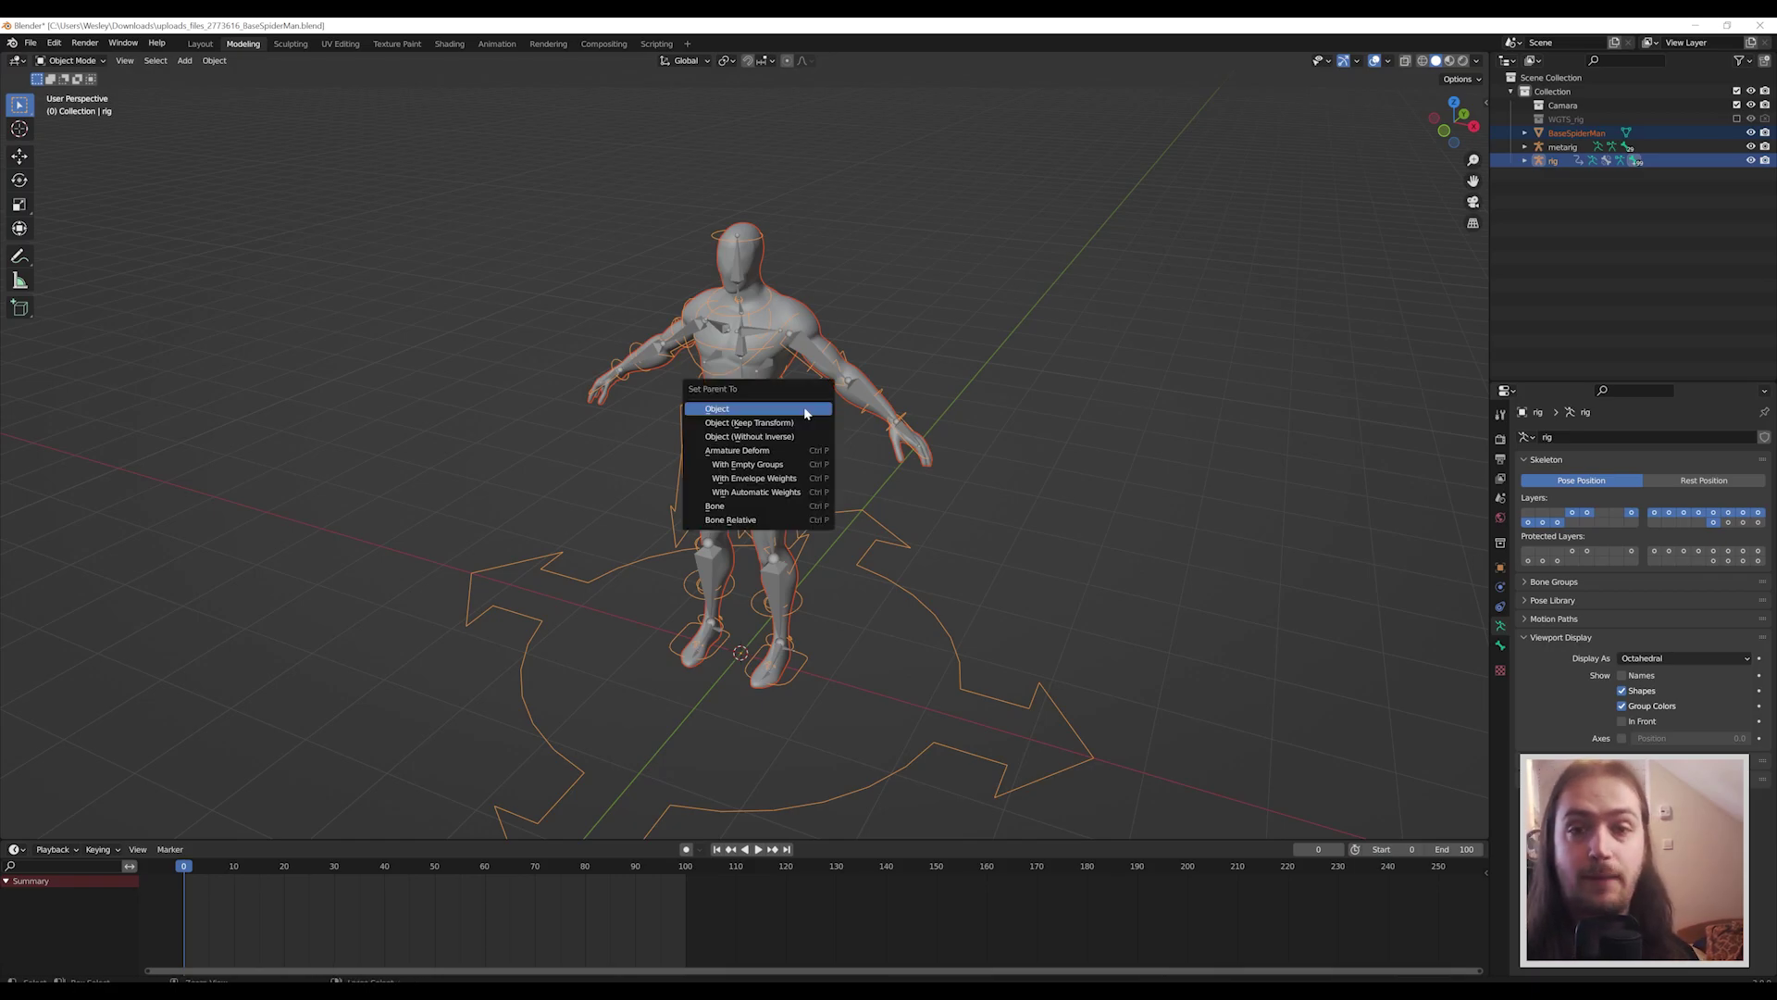
pyautogui.click(792, 494)
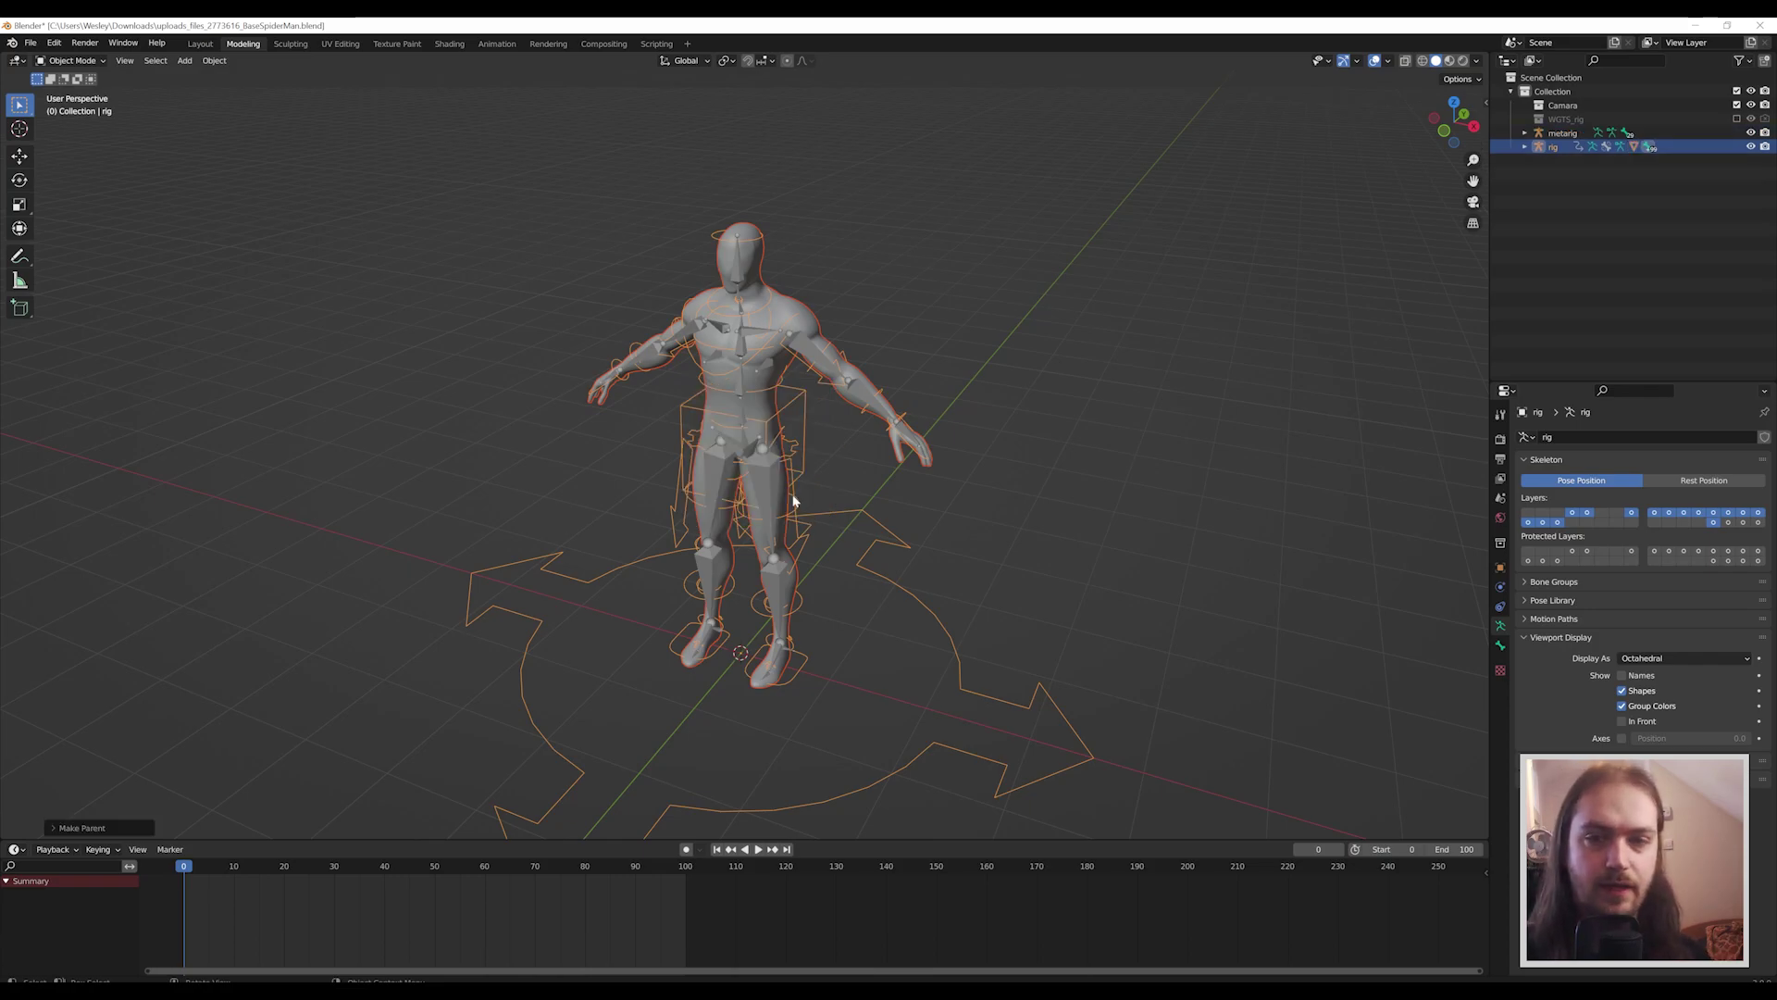
pyautogui.click(814, 478)
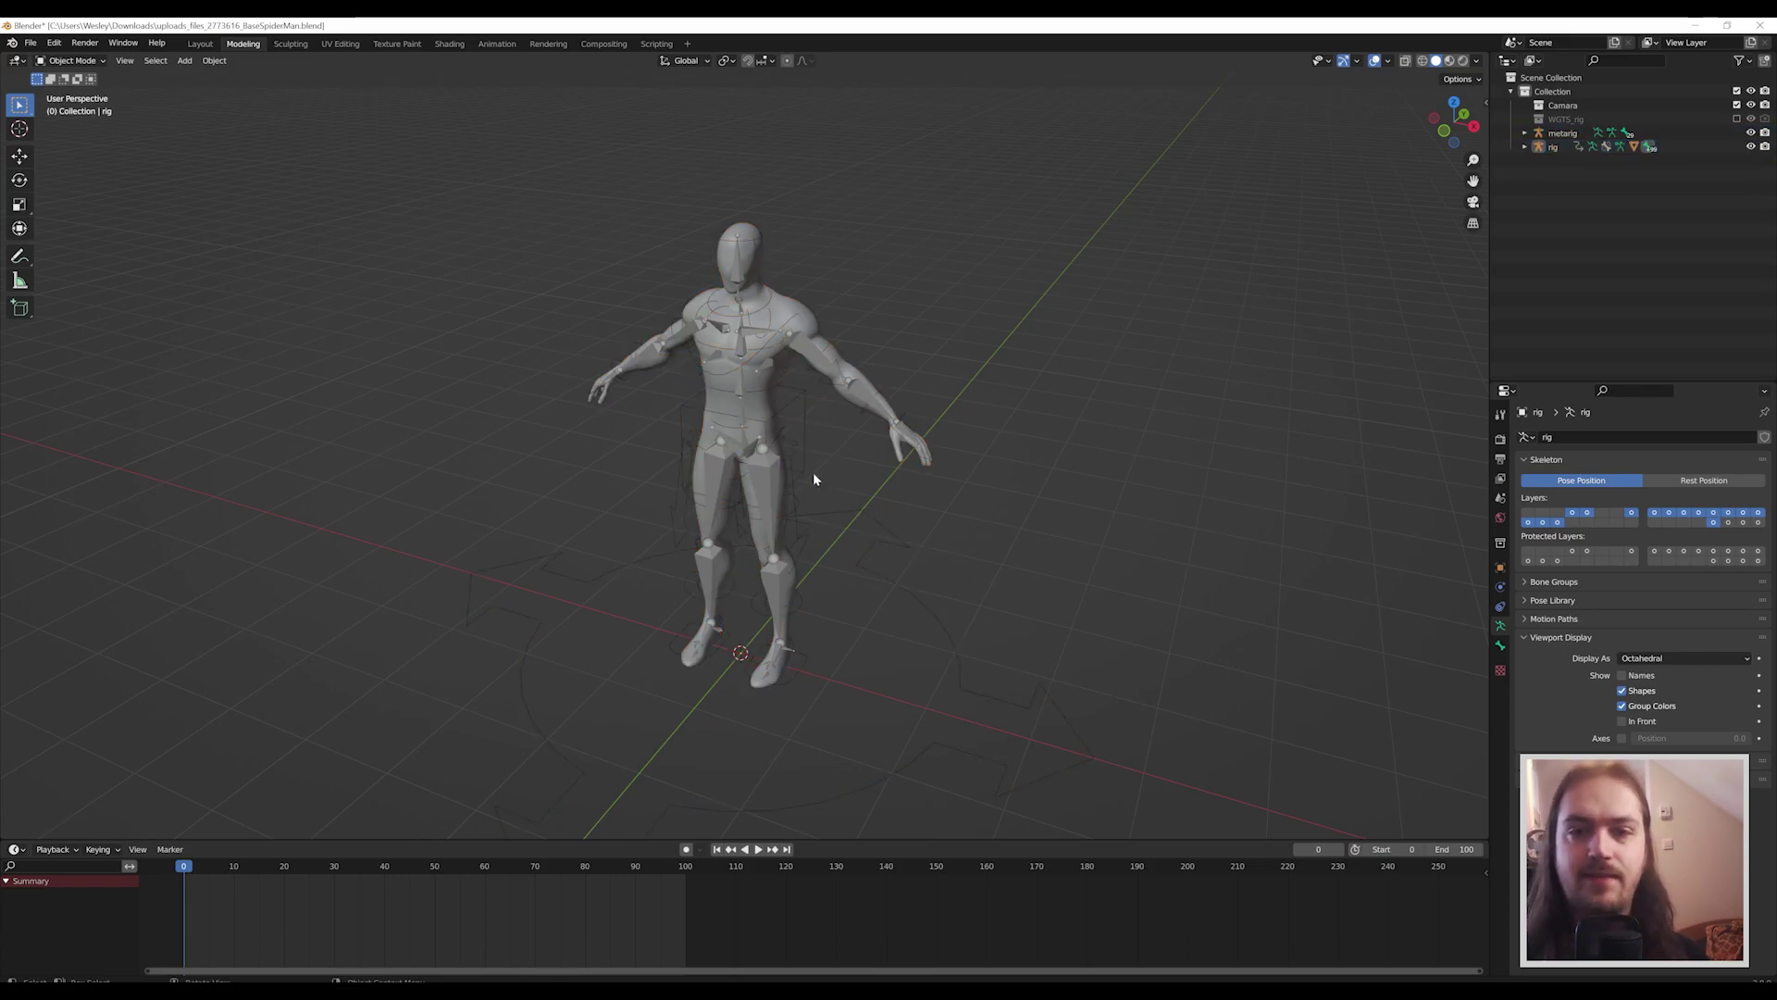
# Hide the metarig and switch the generated rig to Pose Mode.
pyautogui.click(781, 415)
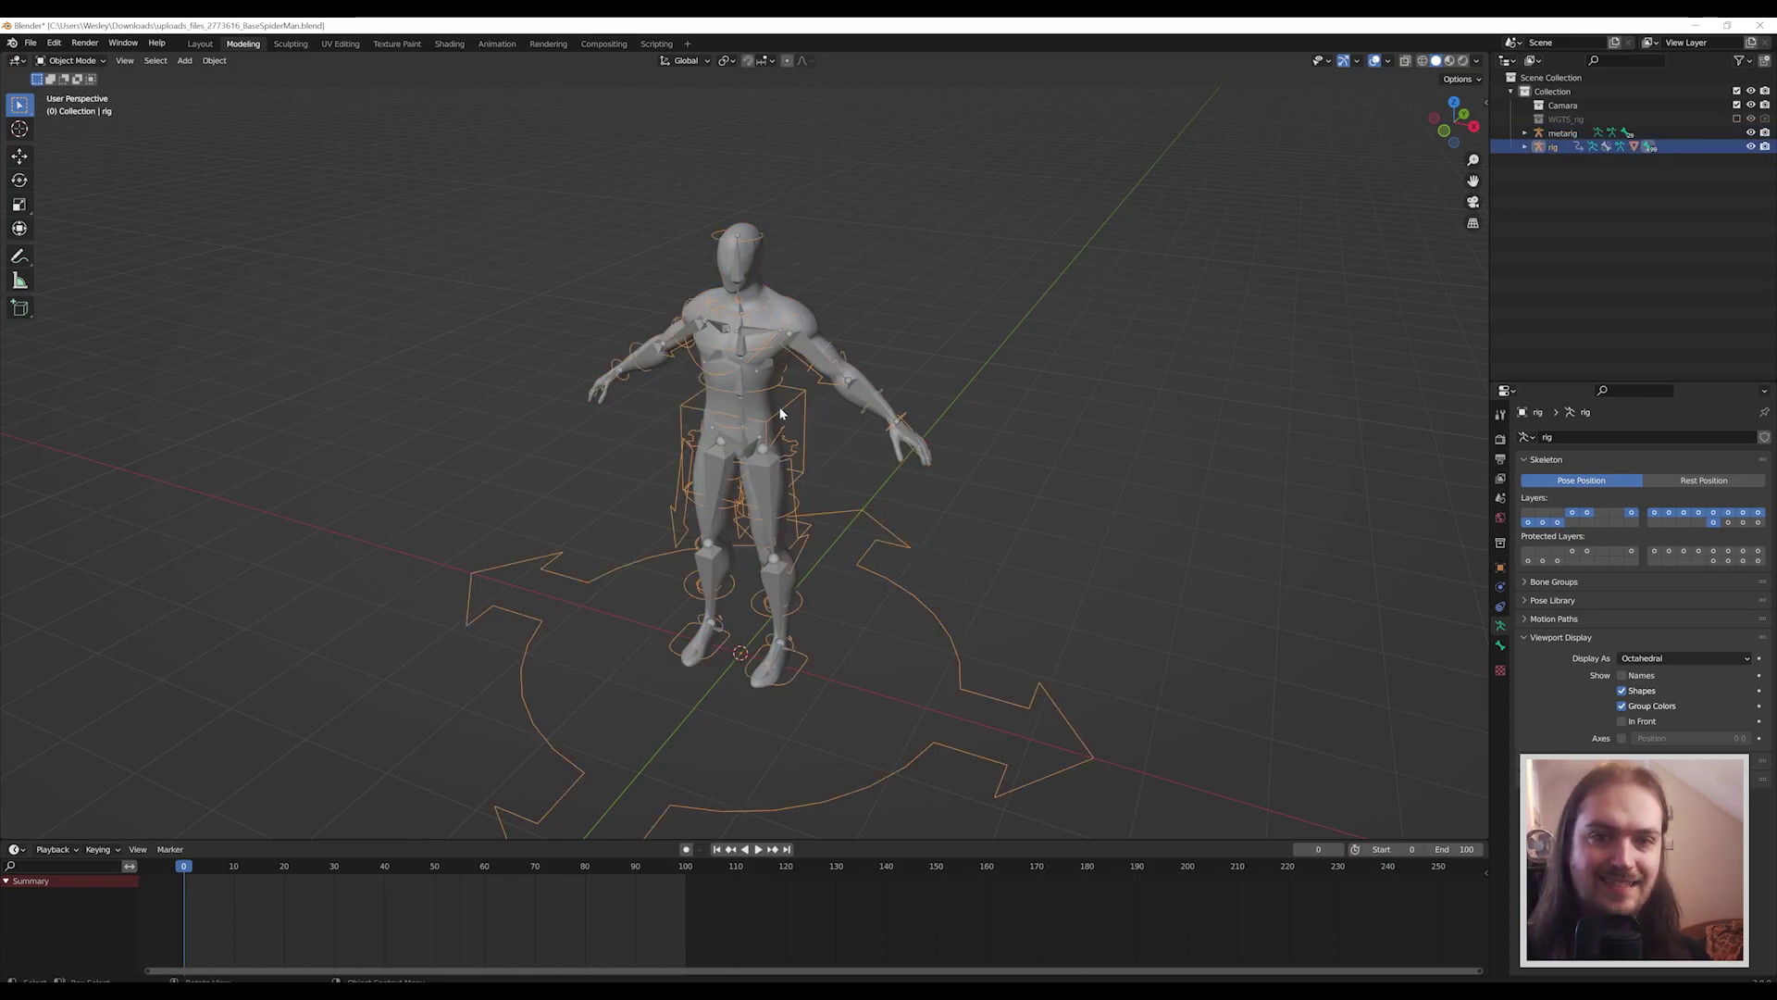
pyautogui.click(1751, 133)
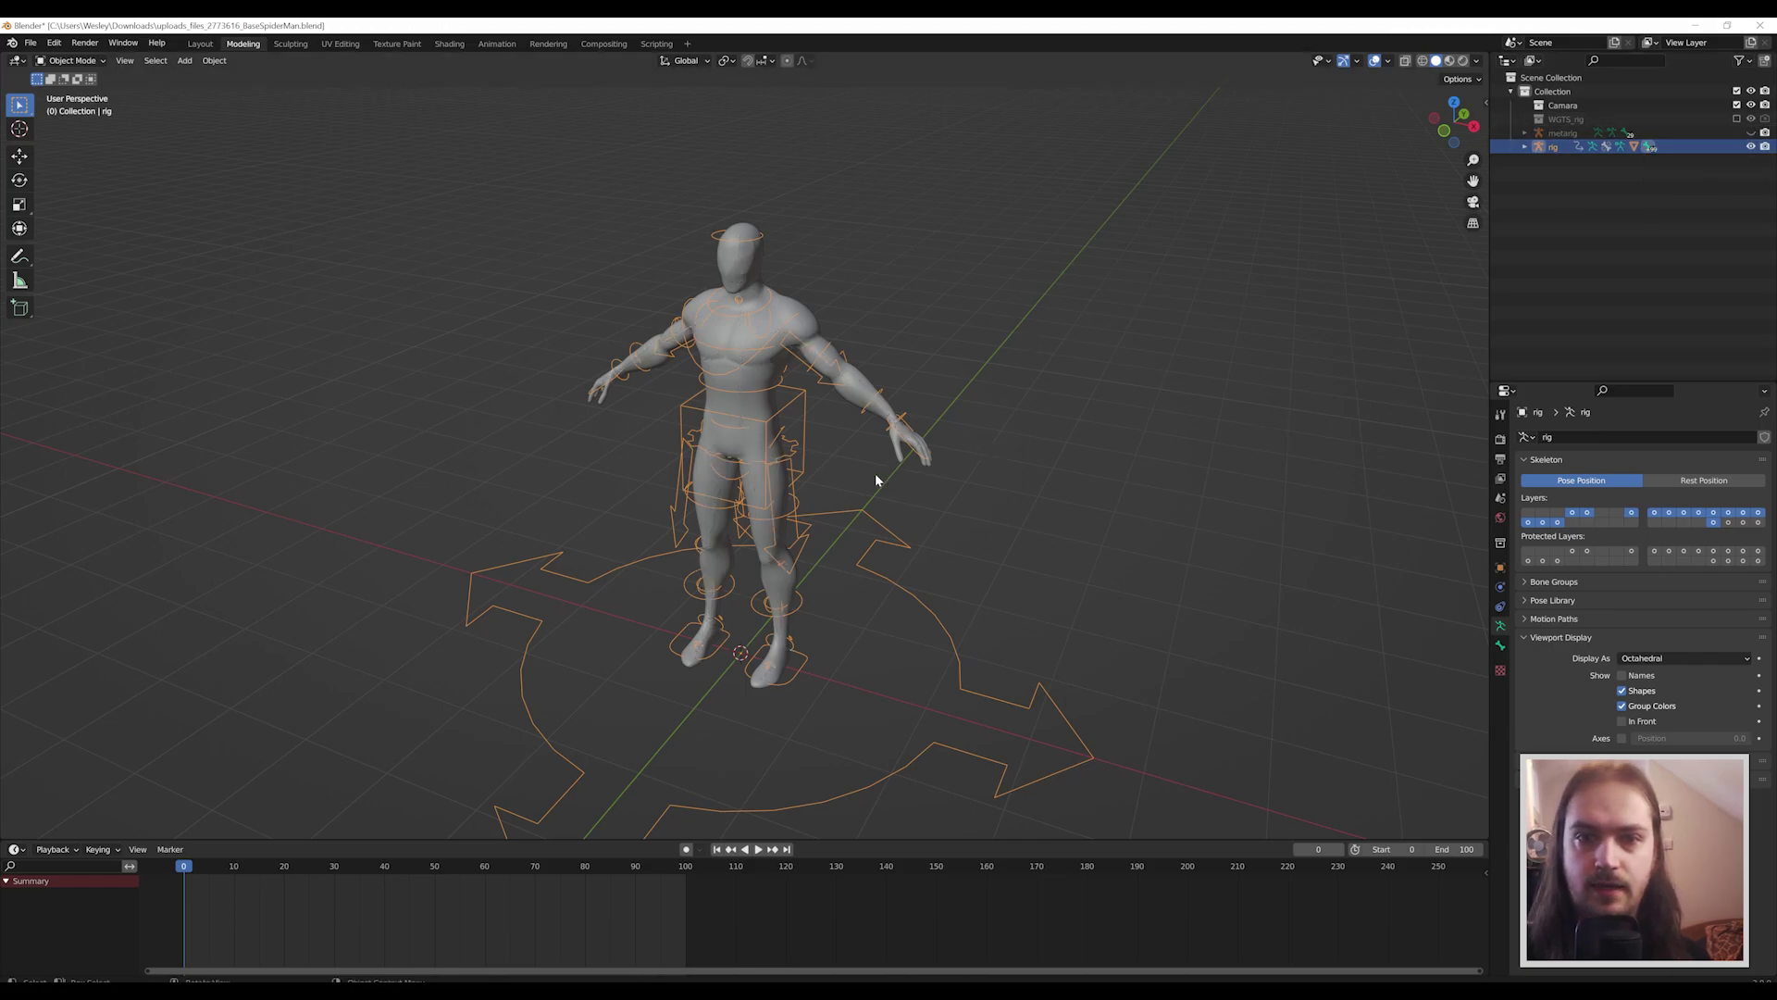
pyautogui.click(90, 61)
pyautogui.click(70, 107)
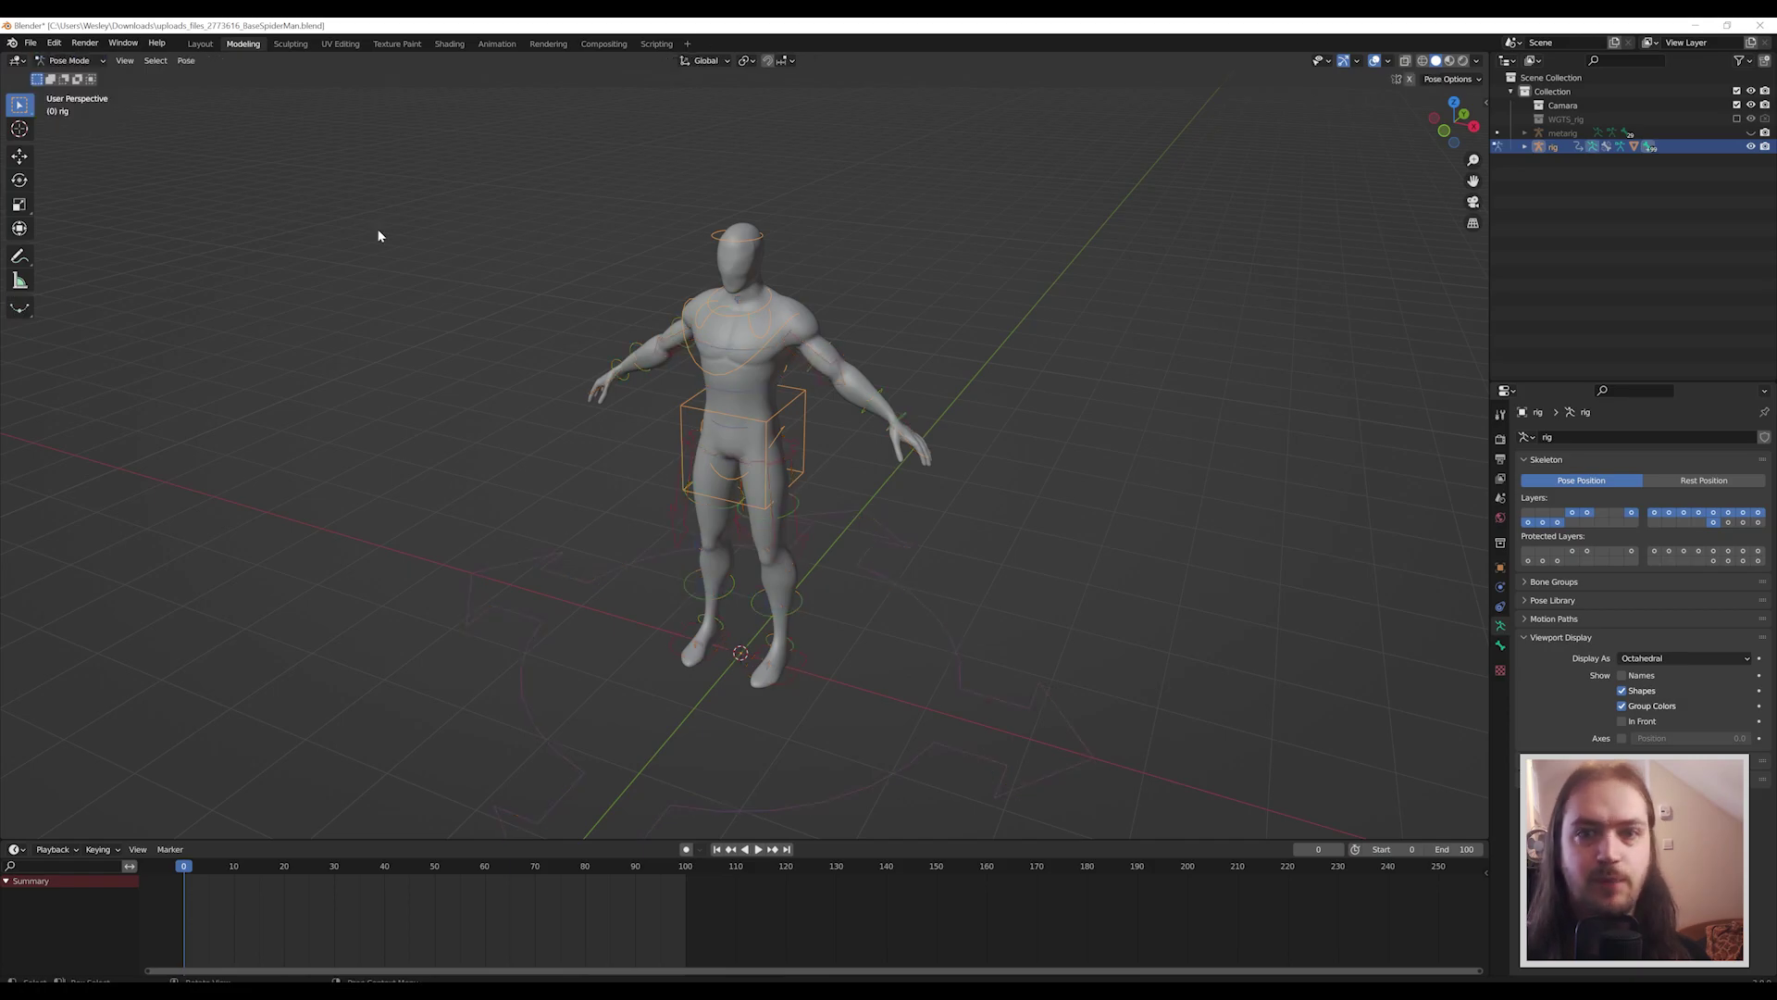
# Test the deformation by moving the torso control and the left hand IK control, cancelling both moves.
pyautogui.moveTo(735, 423); pyautogui.dragTo(702, 405, button='middle')
pyautogui.click(726, 403)
pyautogui.press('g')
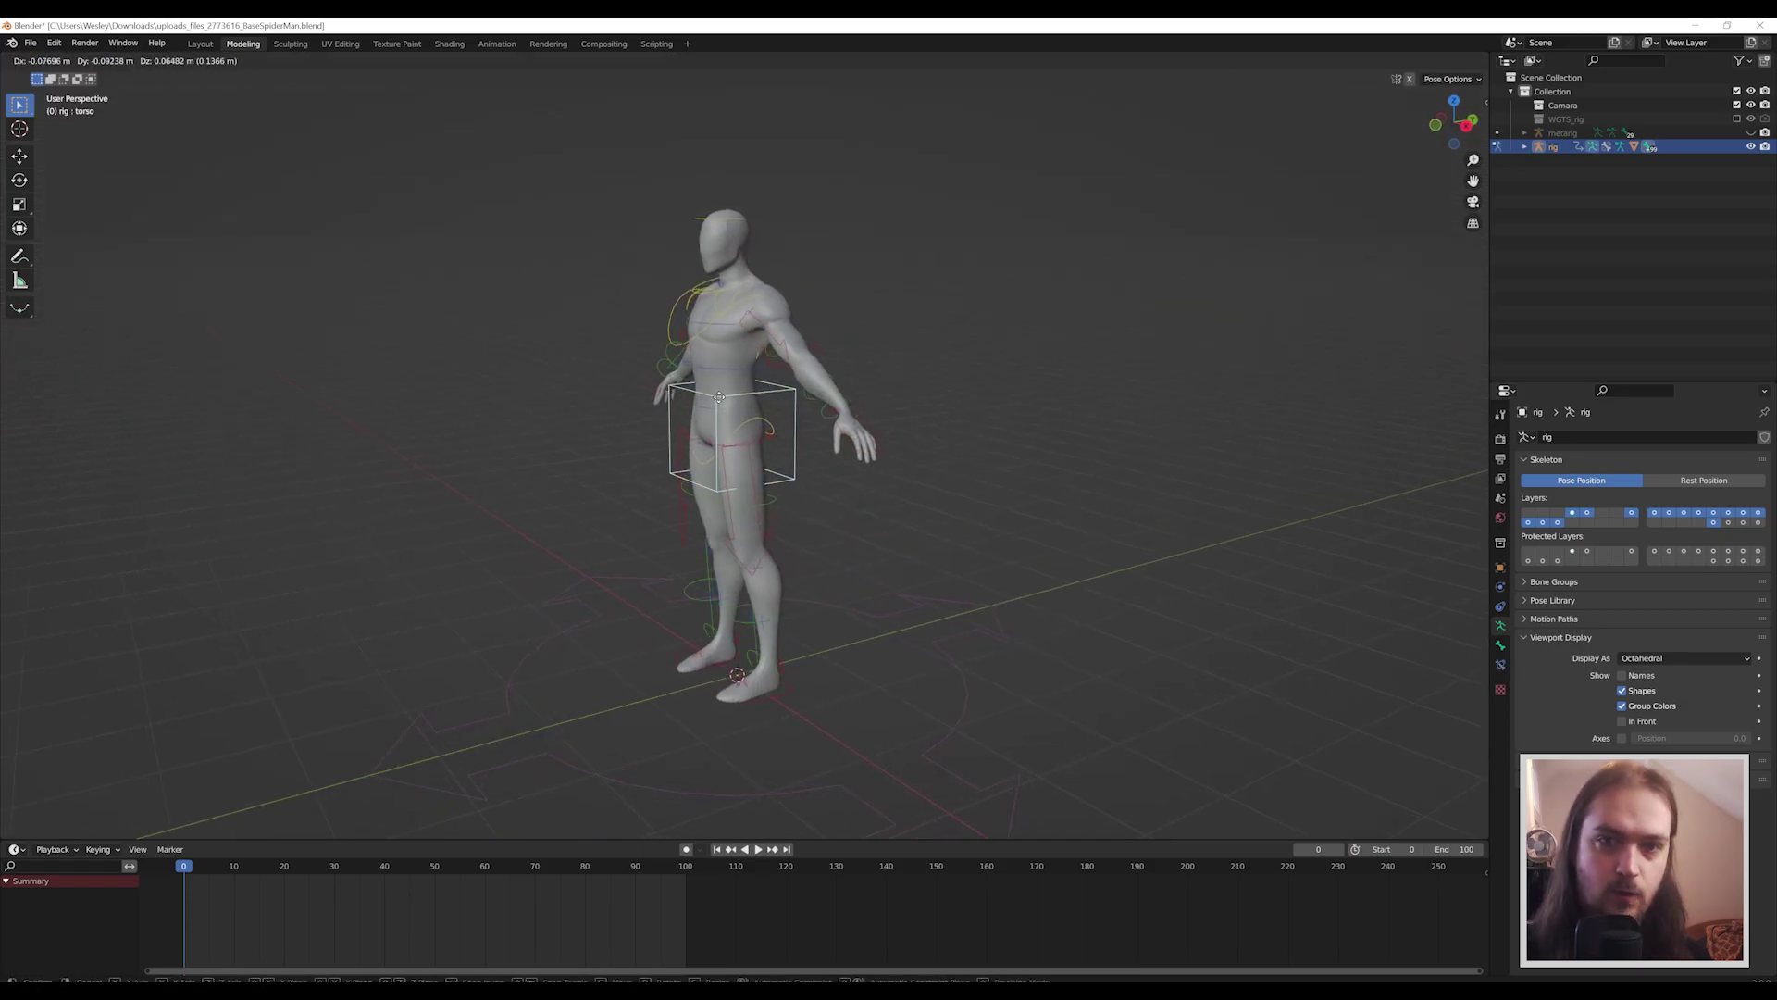
pyautogui.press('Escape')
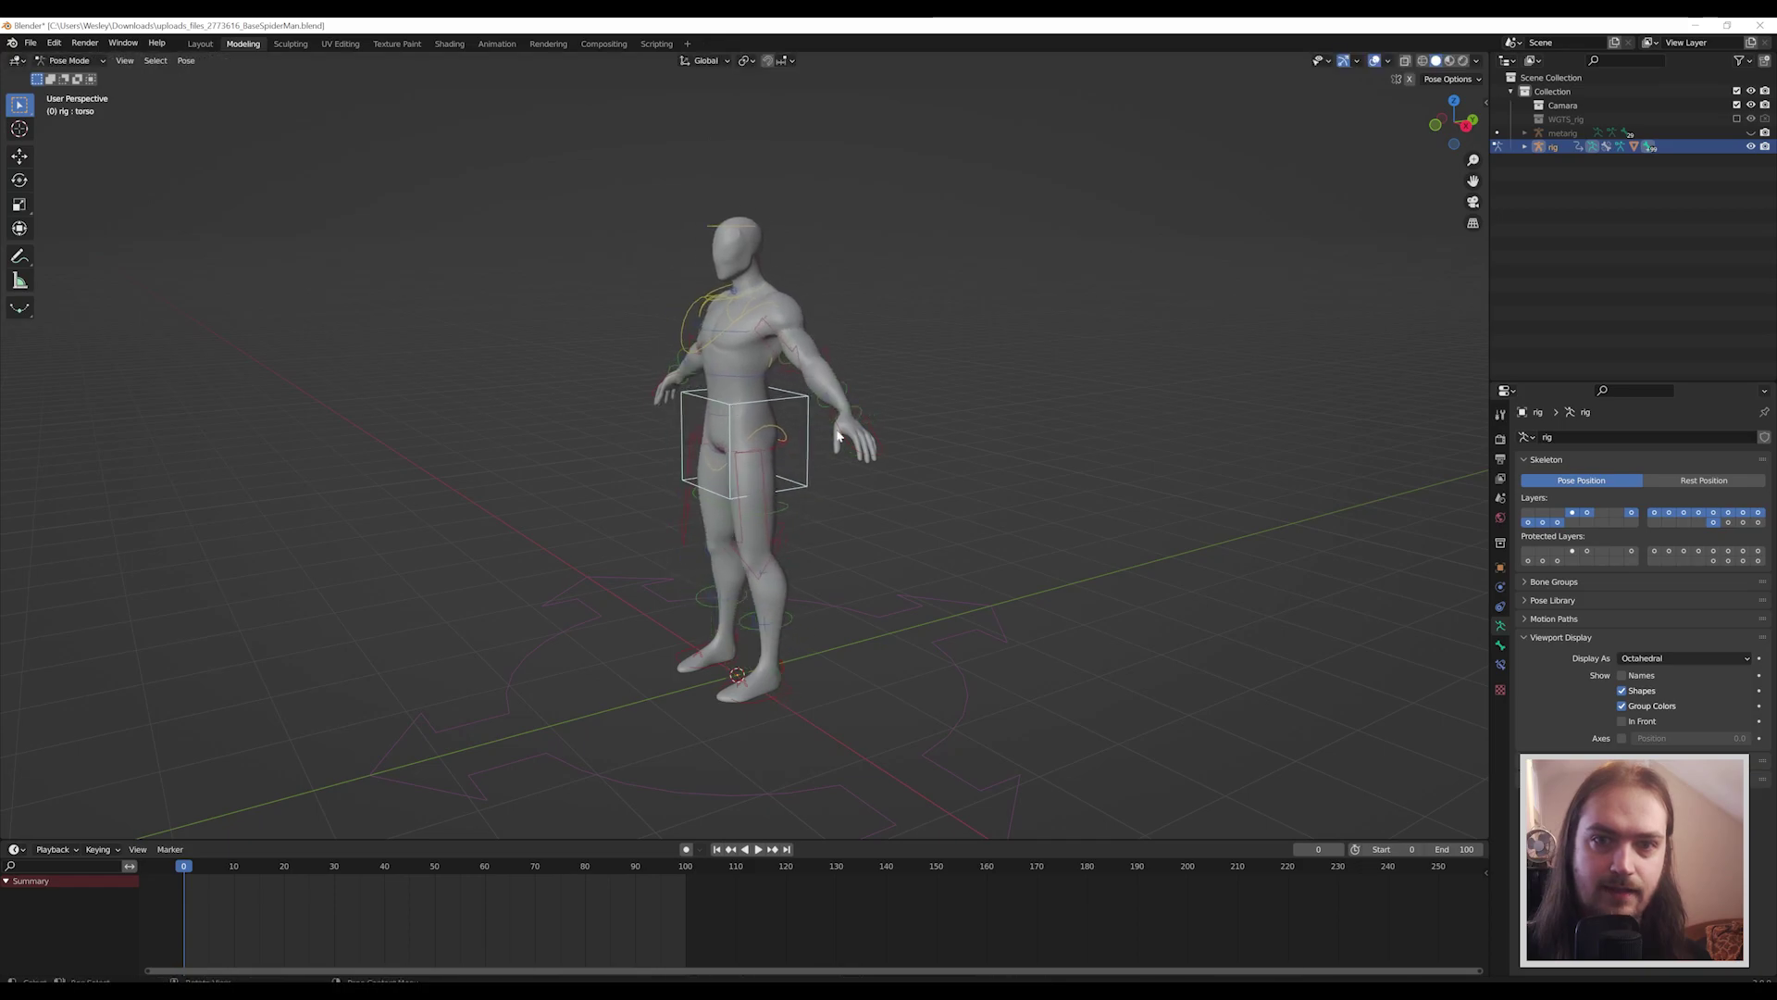
pyautogui.click(879, 458)
pyautogui.press('g')
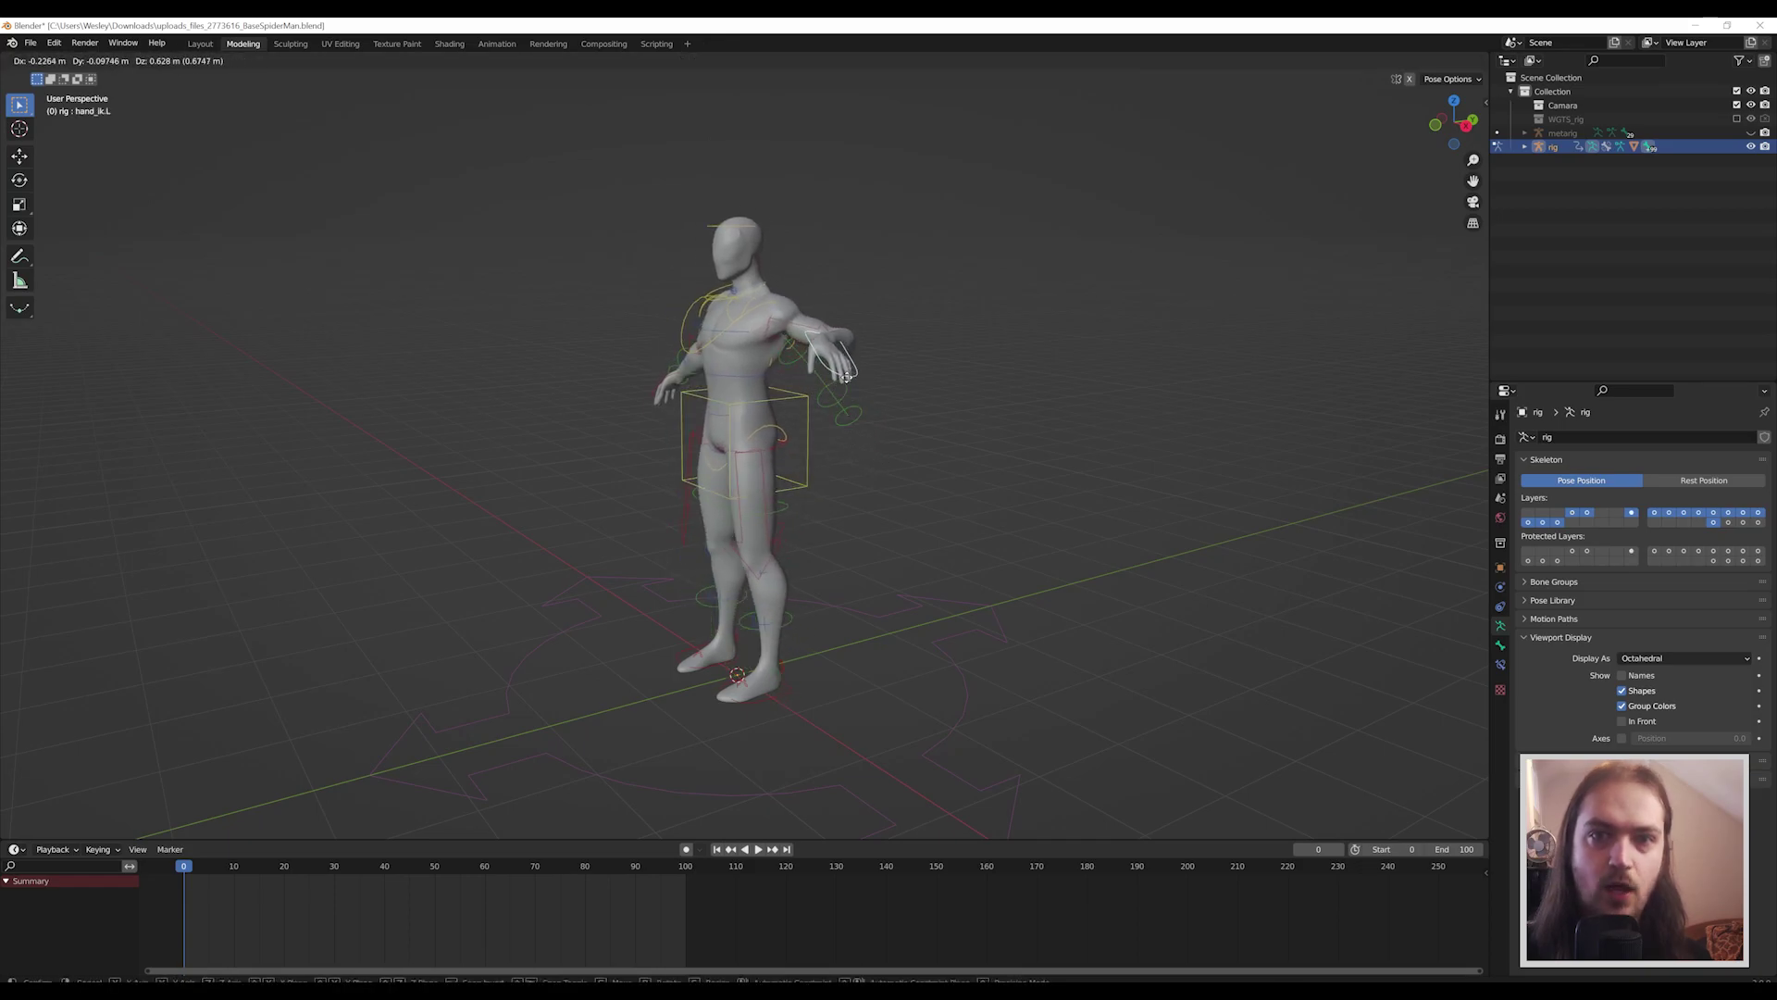
pyautogui.press('Escape')
# Move the left hand IK control in beside the body so that the elbow bends.
pyautogui.moveTo(862, 361); pyautogui.dragTo(1055, 411, button='middle')
pyautogui.press('g')
pyautogui.click(863, 402)
# Move the right hand IK control close to the body, adjusting it from a second angle to lower the hand beside the hip.
pyautogui.click(670, 484)
pyautogui.press('g')
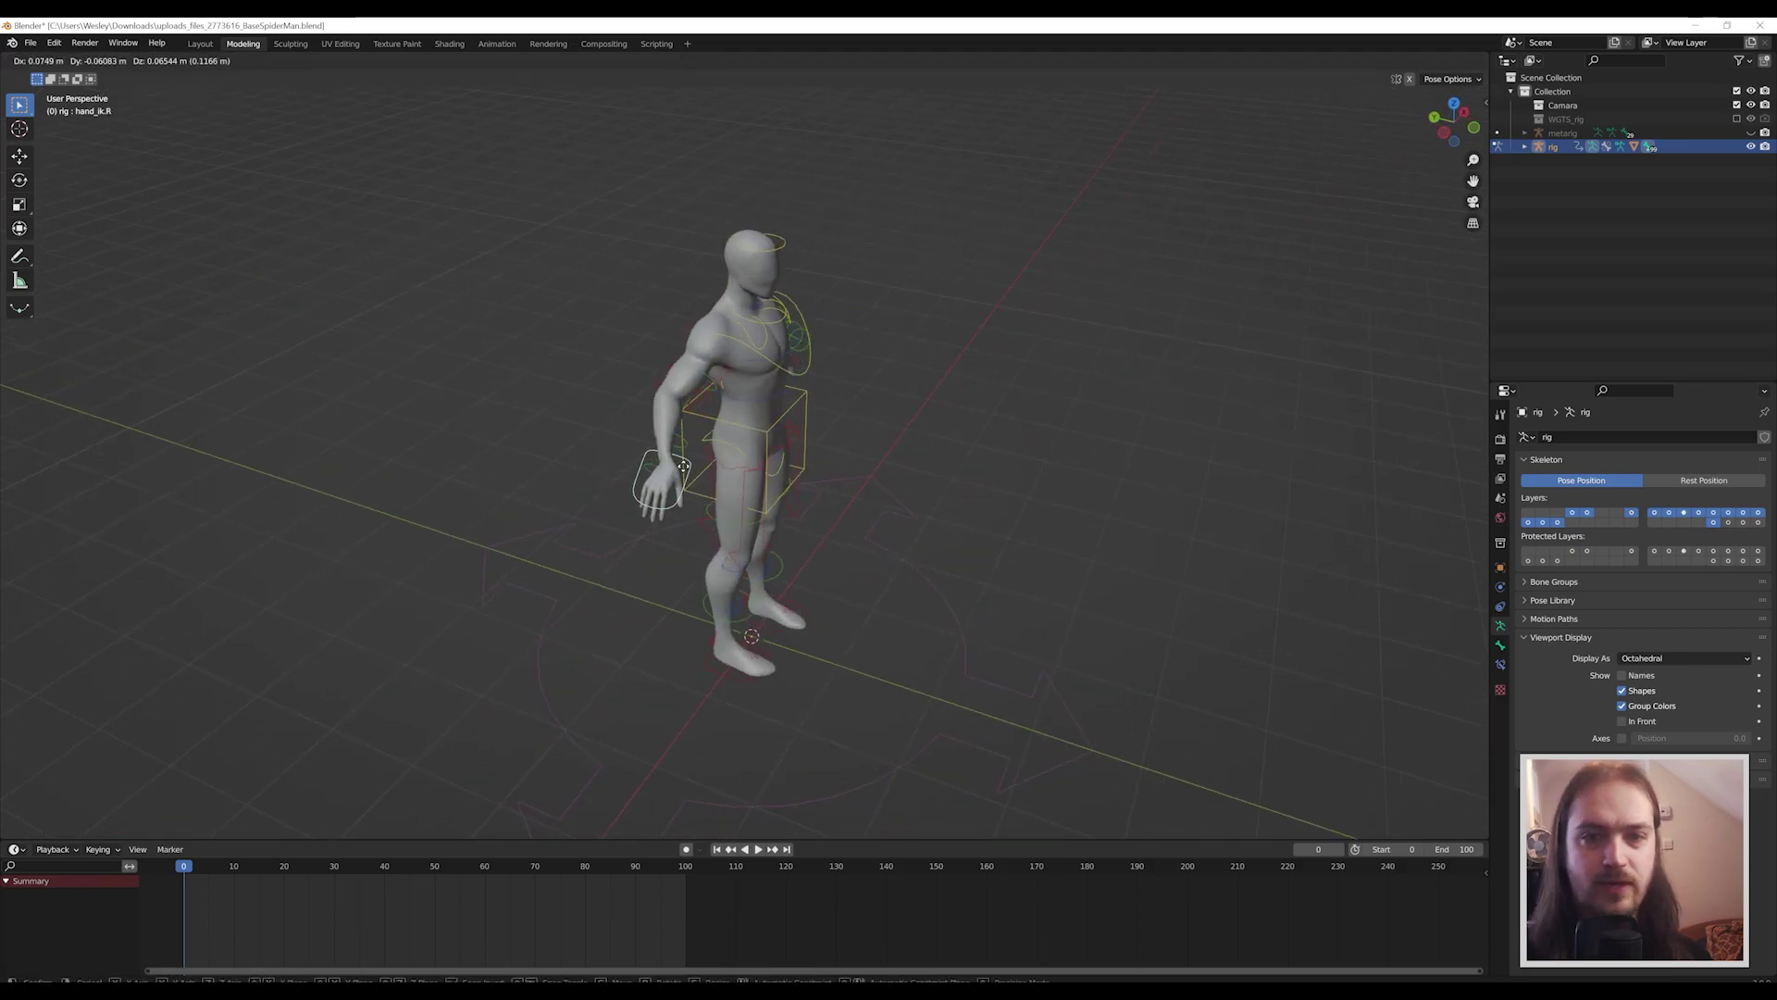
pyautogui.click(690, 445)
pyautogui.moveTo(689, 444); pyautogui.dragTo(614, 447, button='middle')
pyautogui.press('g')
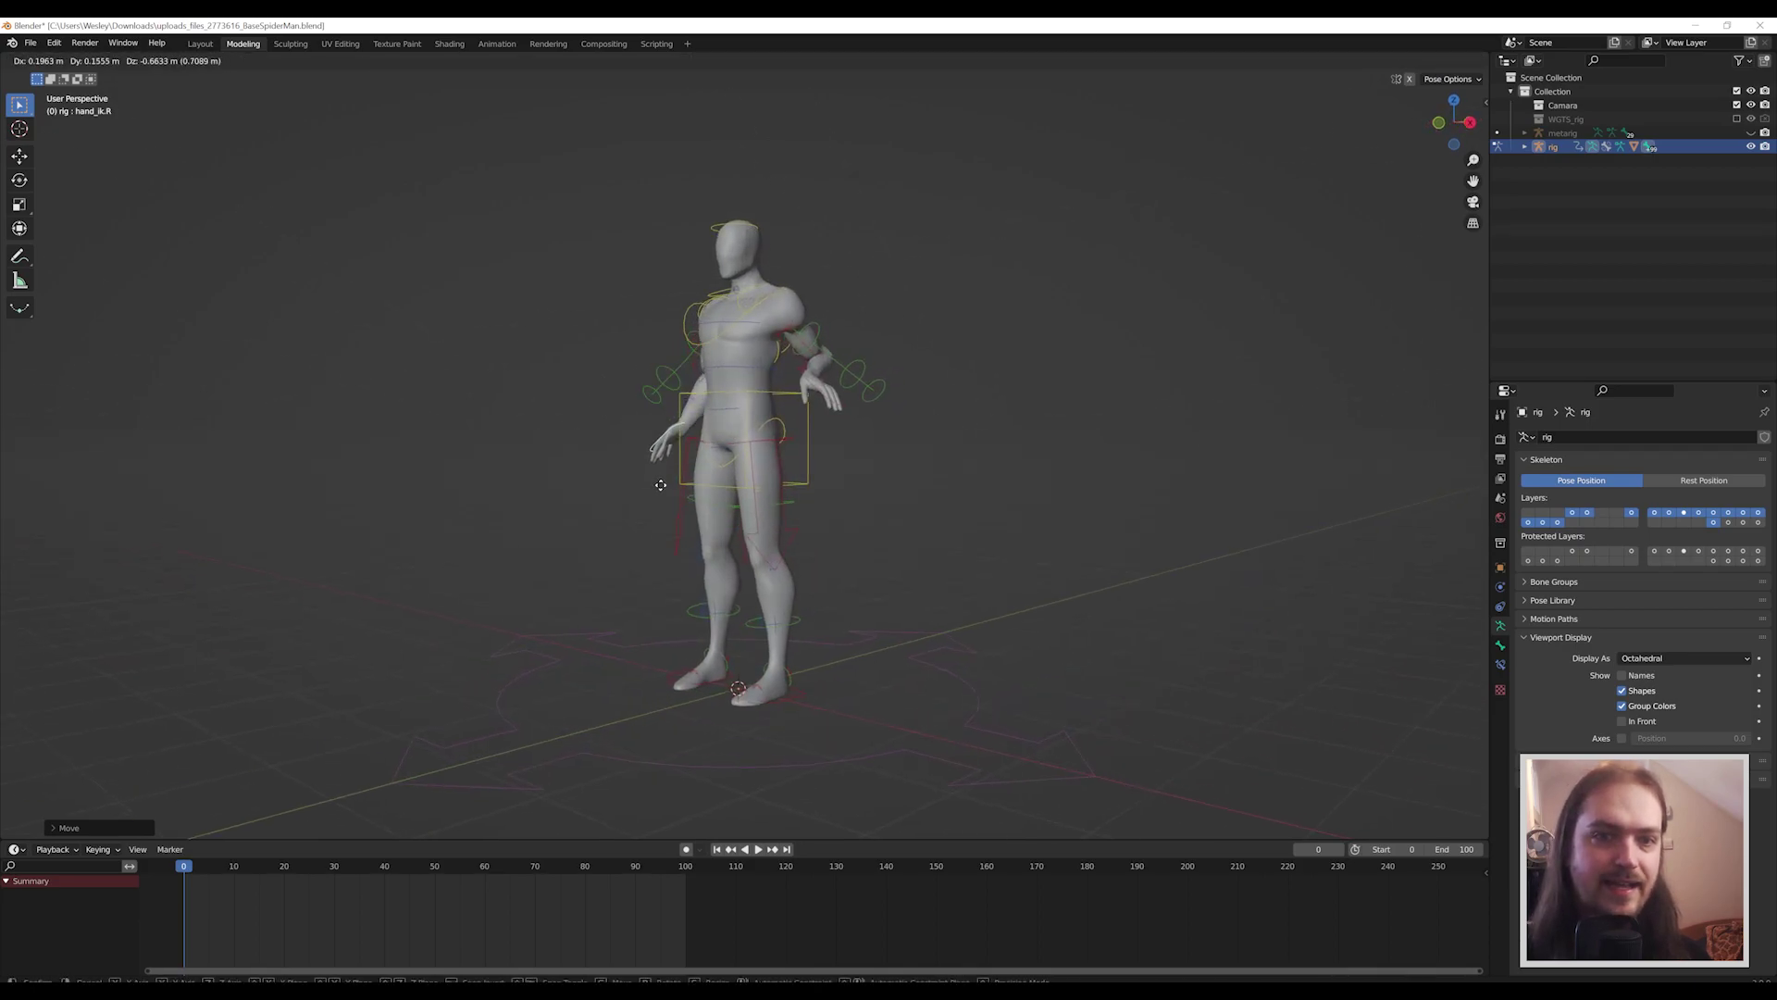
pyautogui.click(660, 485)
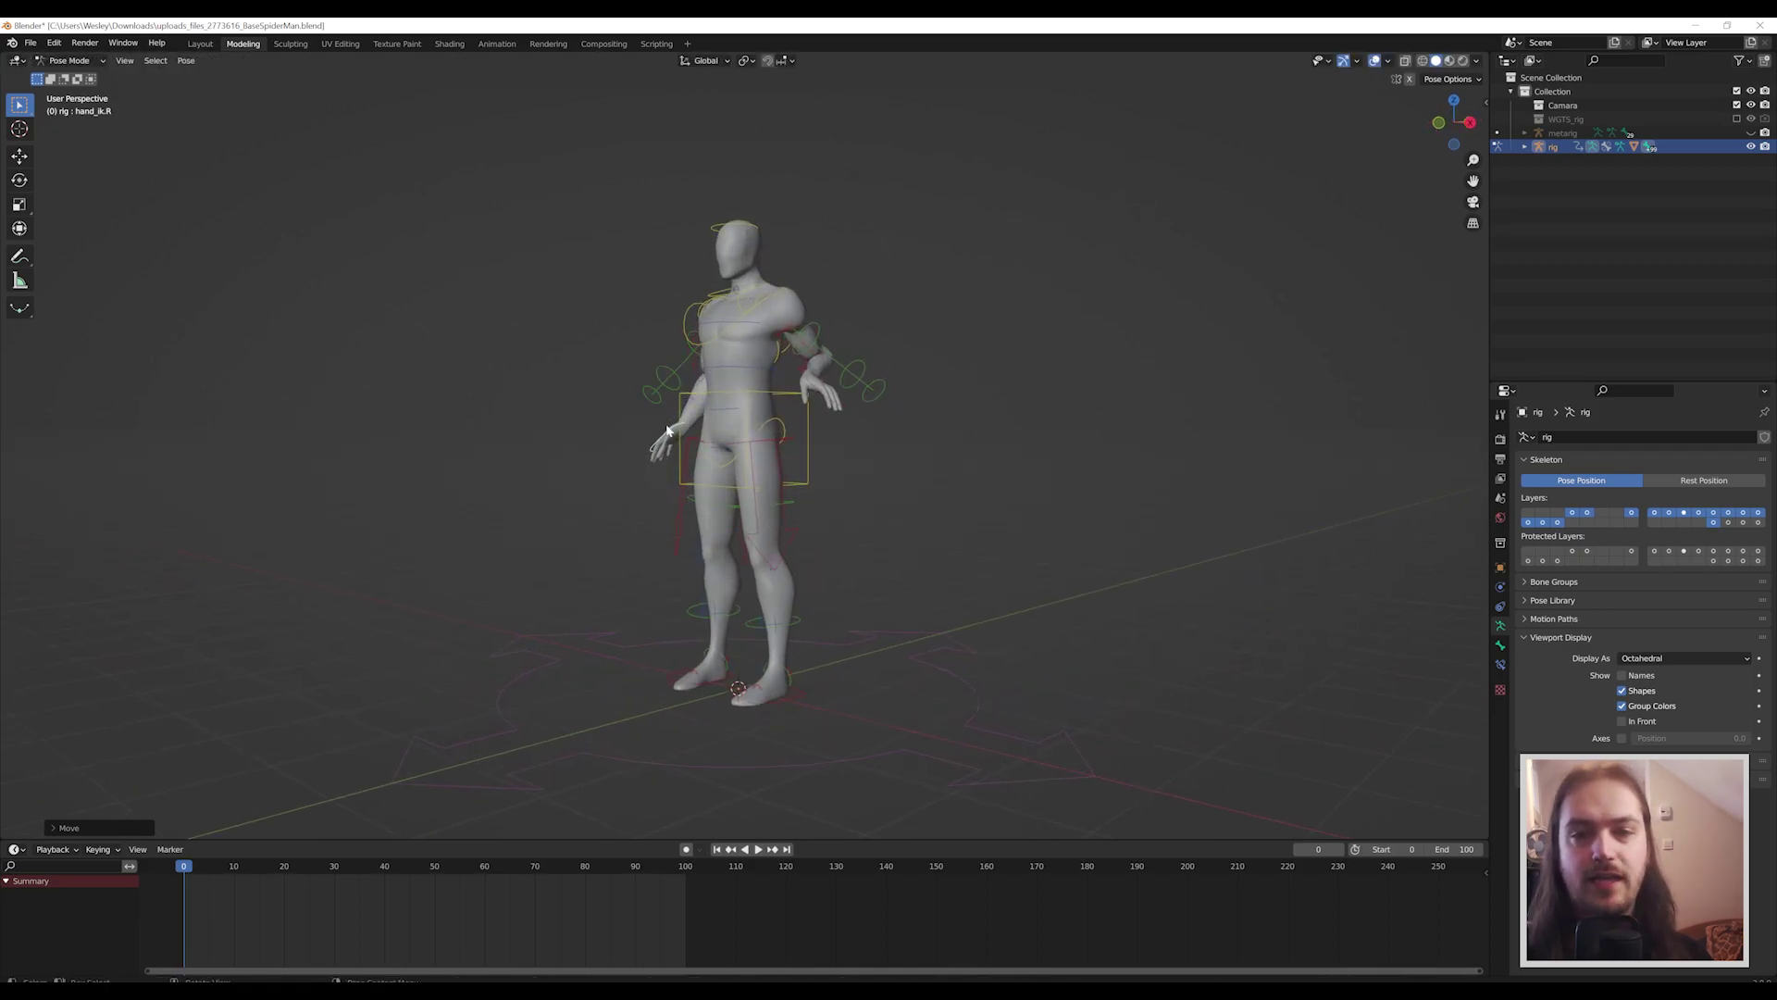
# View the pose from the side, select the left foot control, and undo the last action.
pyautogui.moveTo(807, 579); pyautogui.dragTo(753, 579, button='middle')
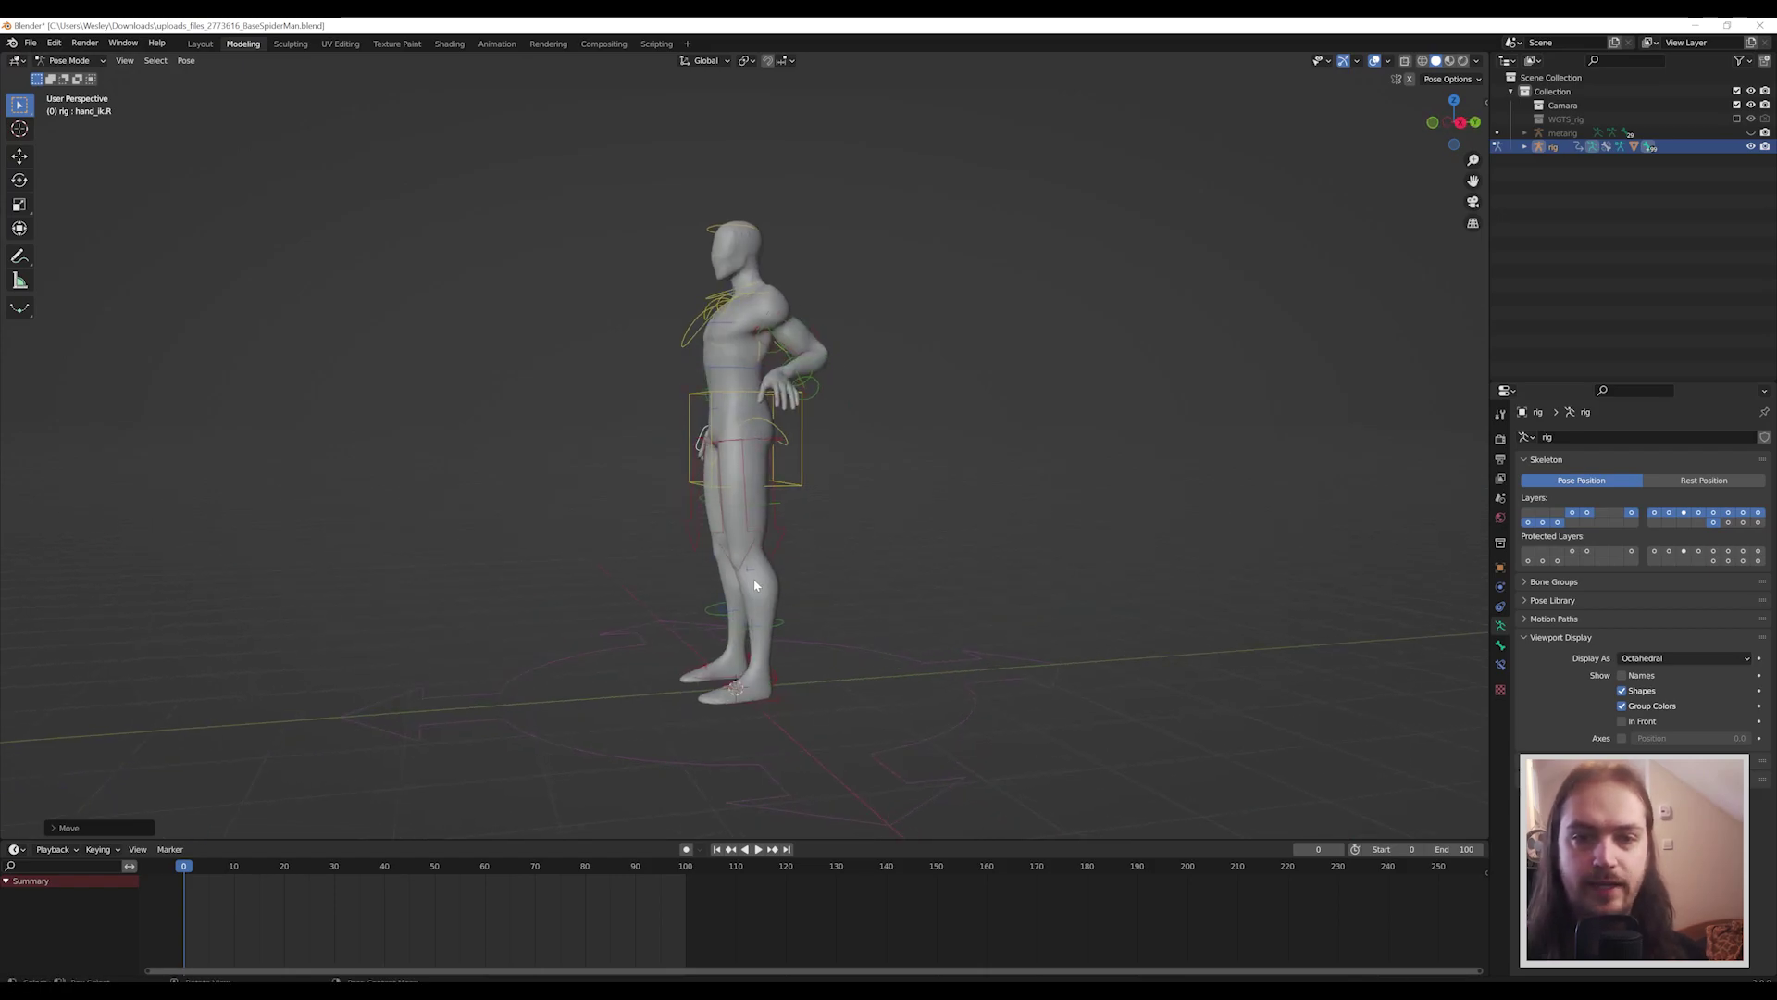
pyautogui.click(770, 697)
pyautogui.moveTo(770, 698); pyautogui.dragTo(870, 551, button='middle')
pyautogui.hotkey('ctrl', 'z')
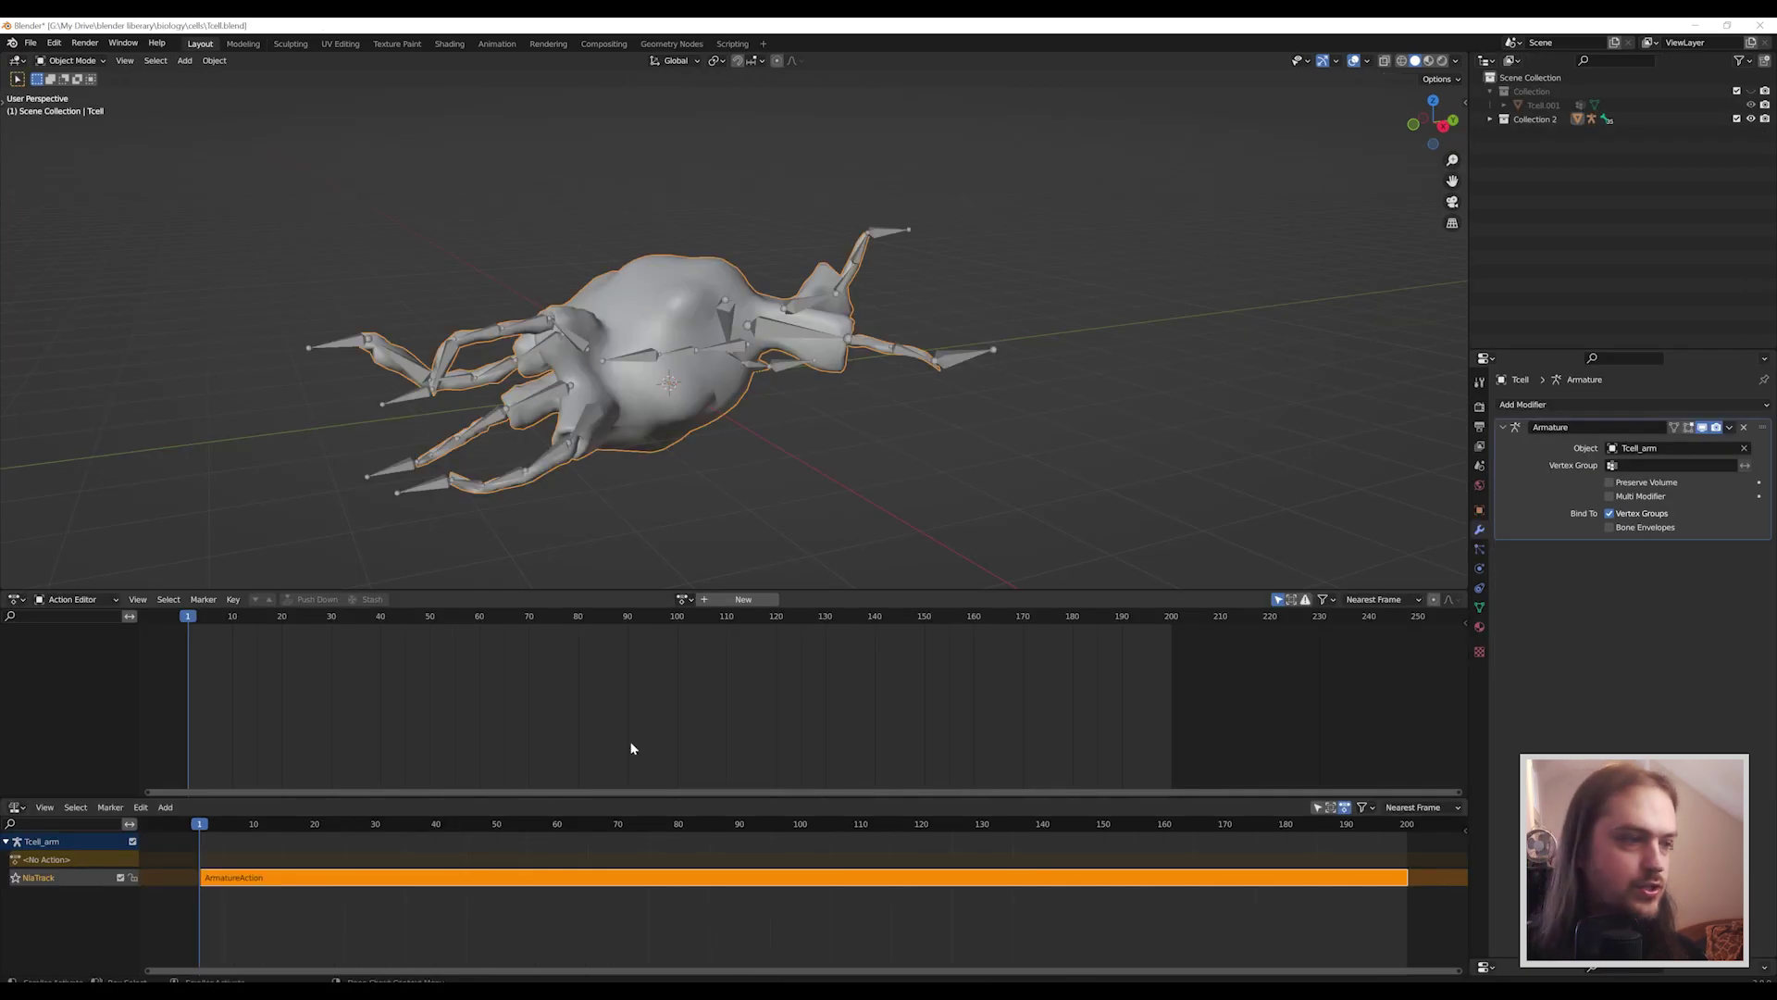
# In the Tcell file, scrub the rigged cell's animation from frame 1 to frame 19.
pyautogui.moveTo(828, 308)
pyautogui.mouseDown(button='middle')
pyautogui.moveTo(937, 297)
pyautogui.moveTo(800, 327)
pyautogui.mouseUp(button='middle')
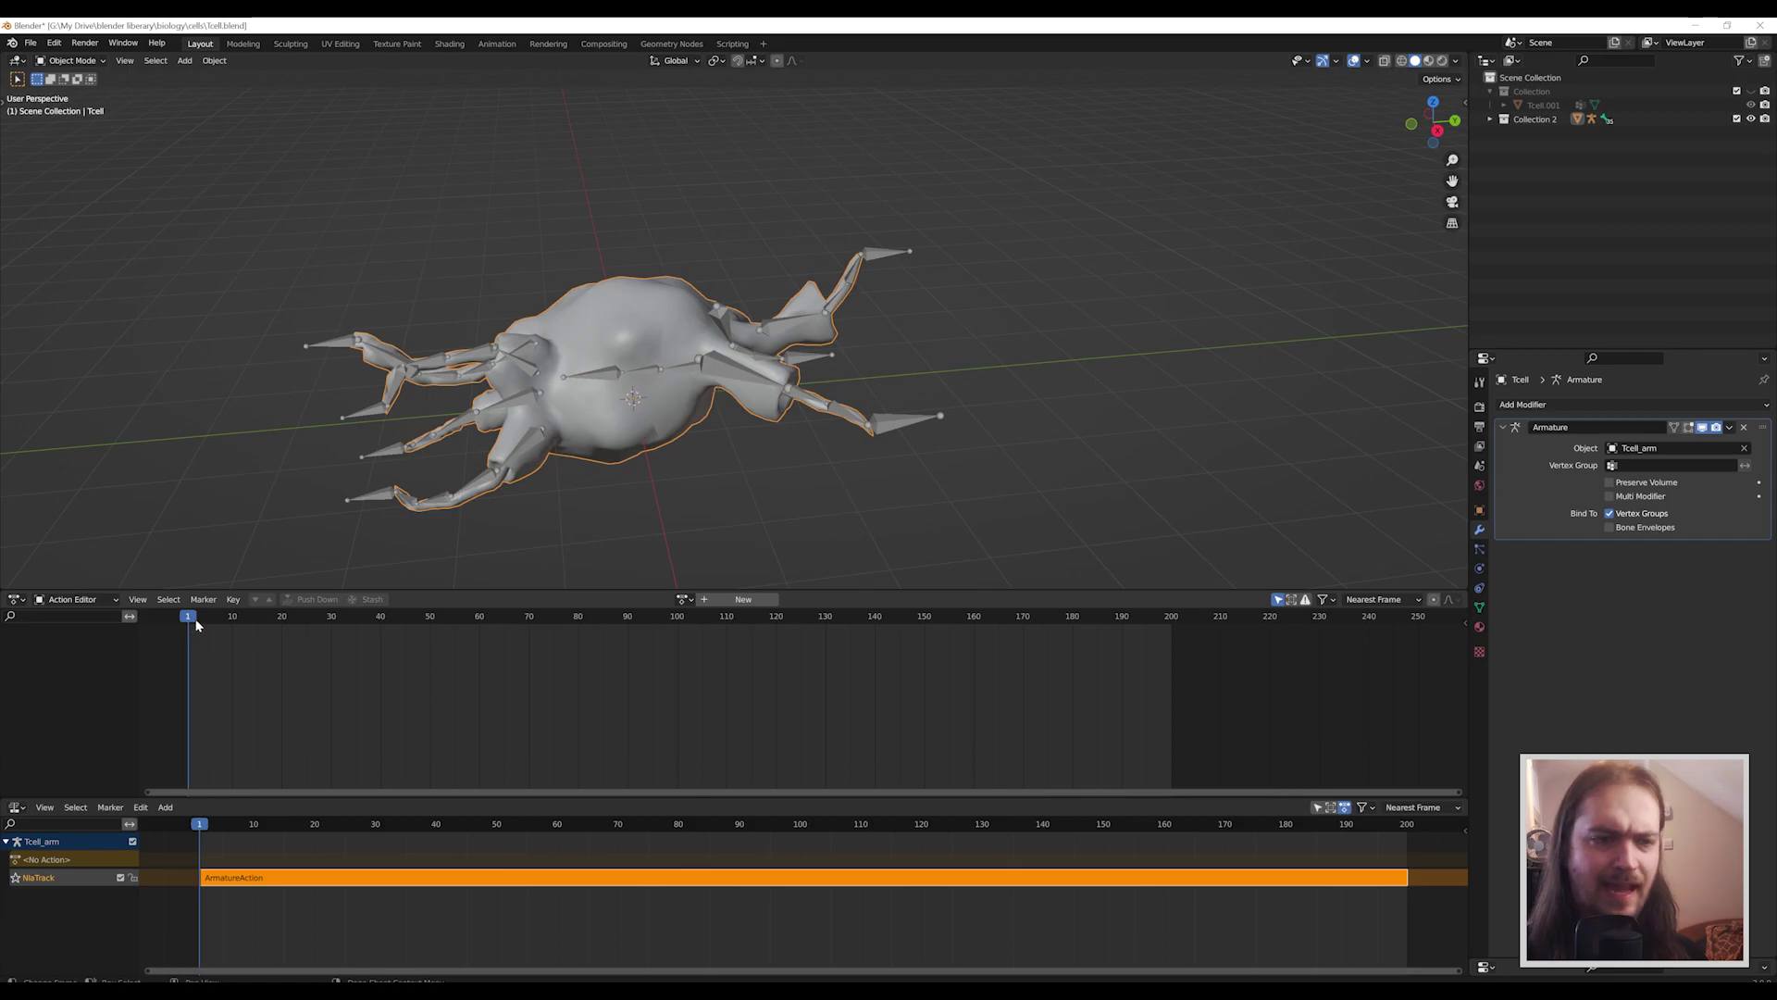
pyautogui.moveTo(189, 618); pyautogui.dragTo(277, 654)
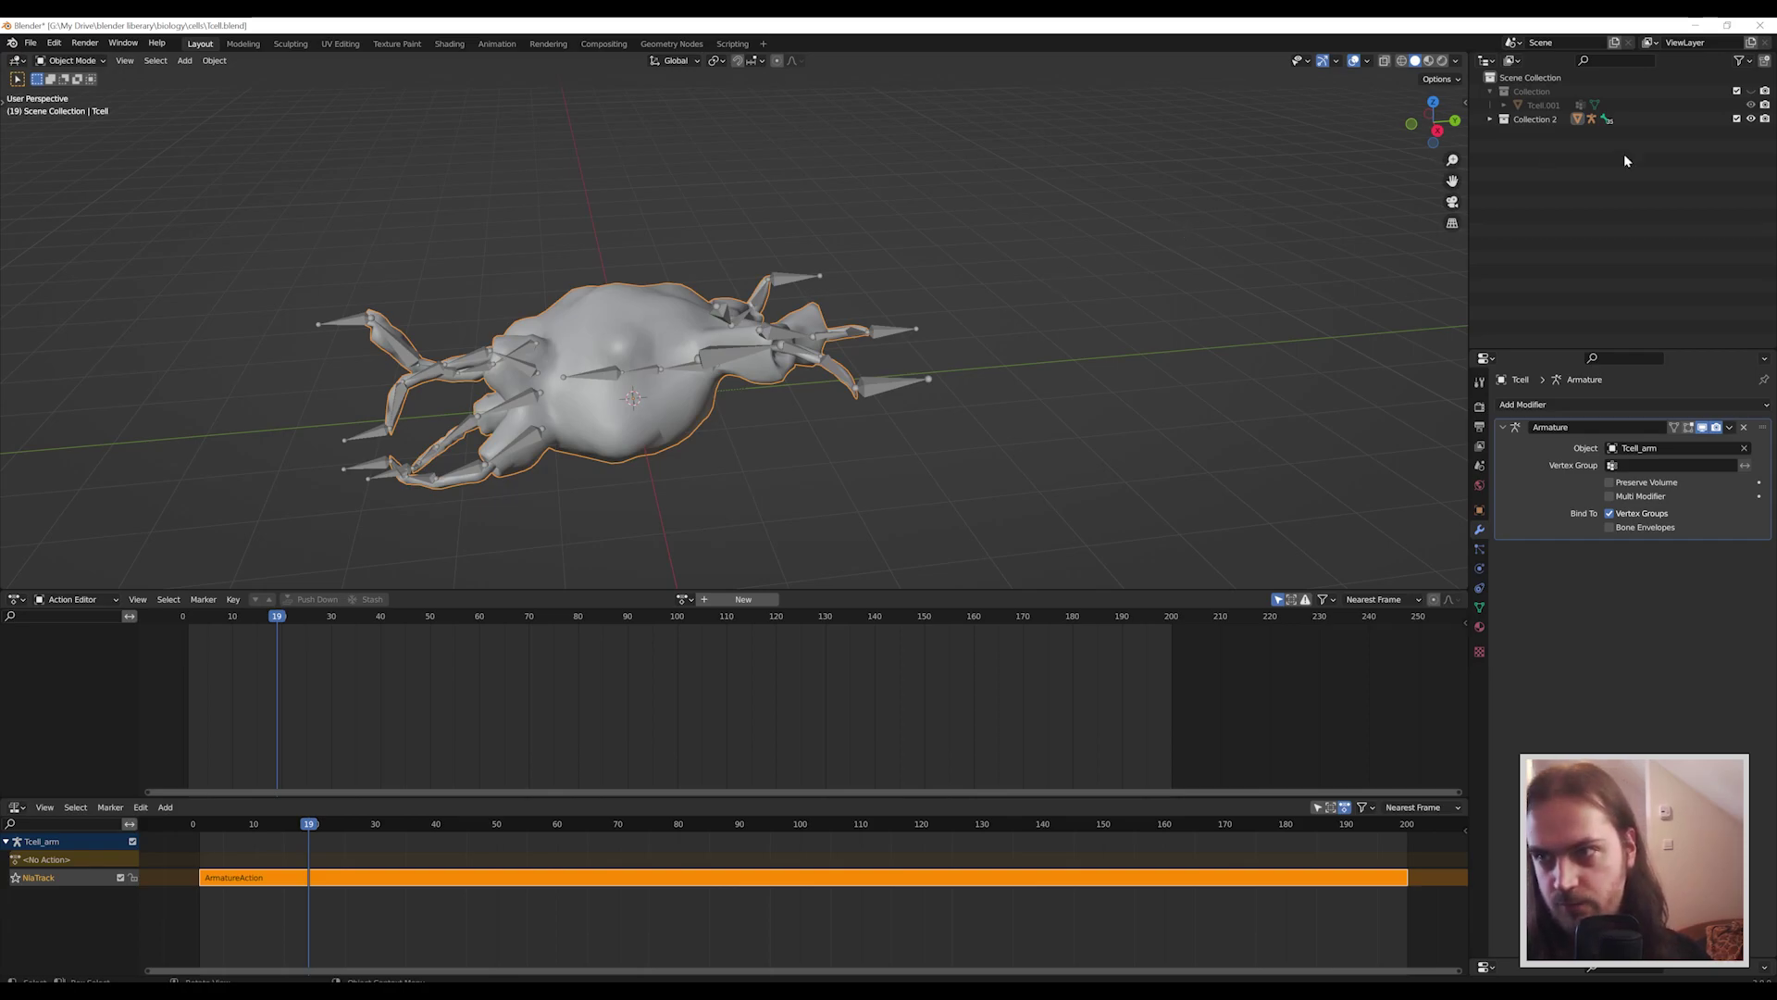
# Exclude Collection 2 from the view layer and show Collection with the unrigged Tcell.001 mesh.
pyautogui.click(1736, 118)
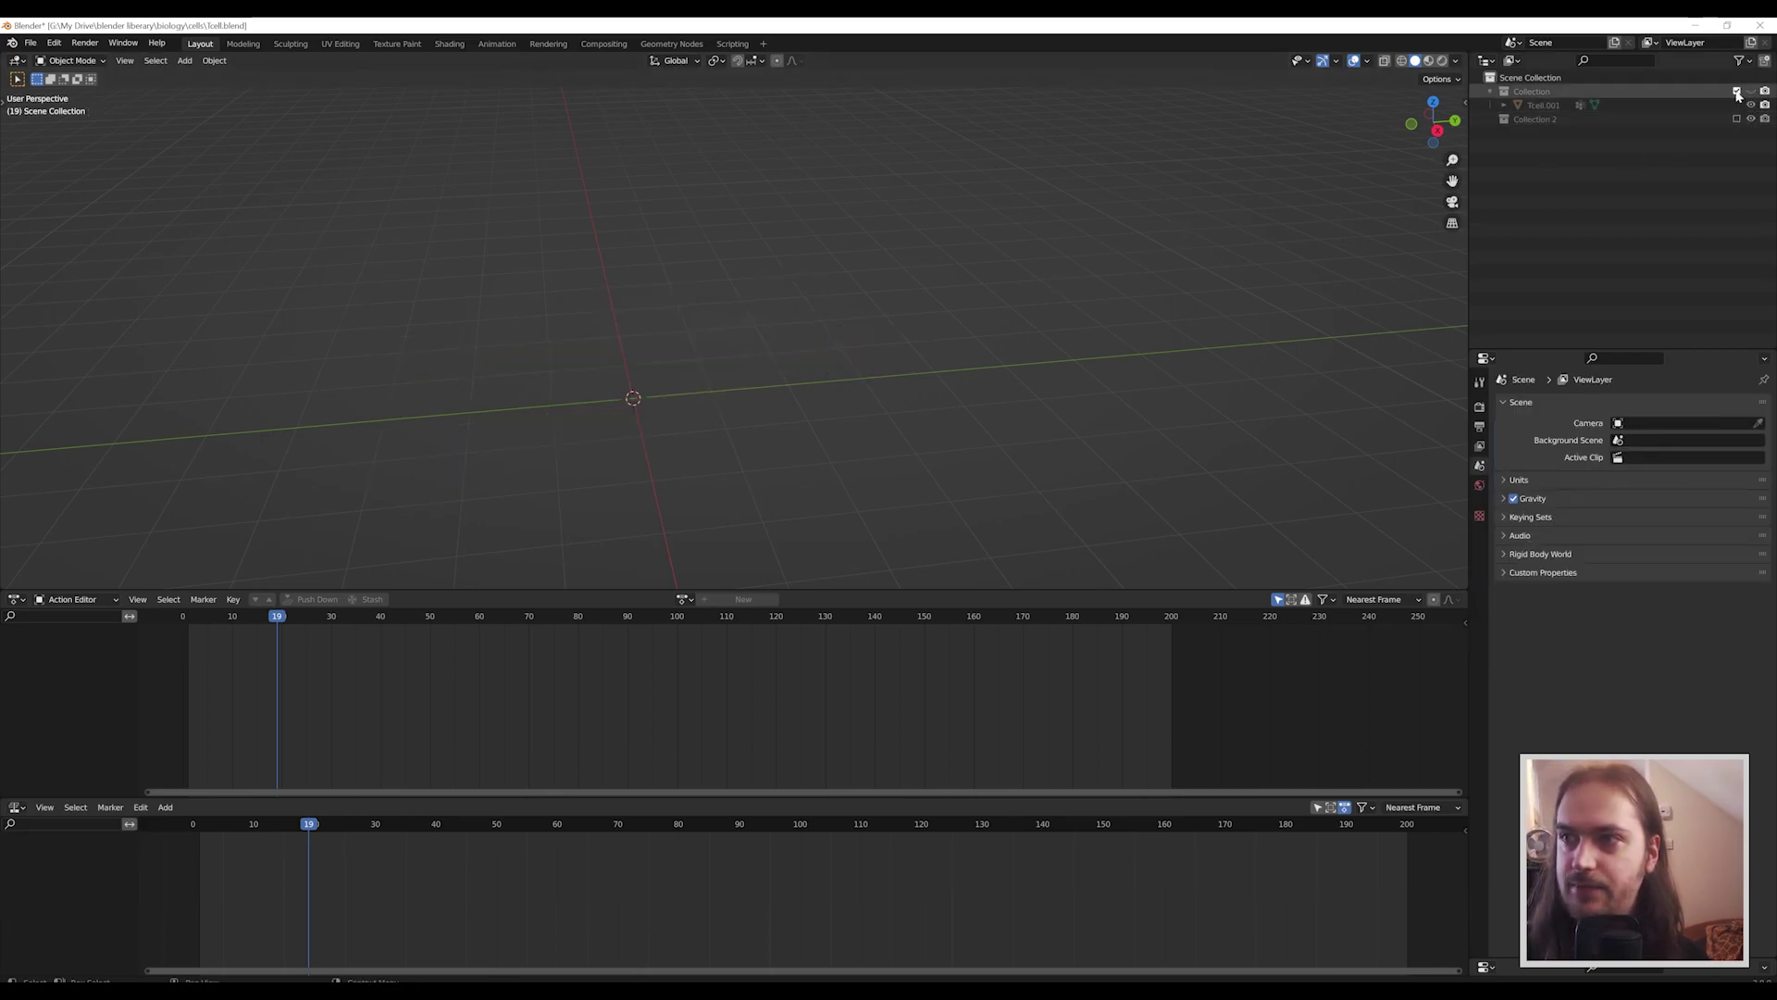
pyautogui.click(1736, 92)
pyautogui.click(1736, 91)
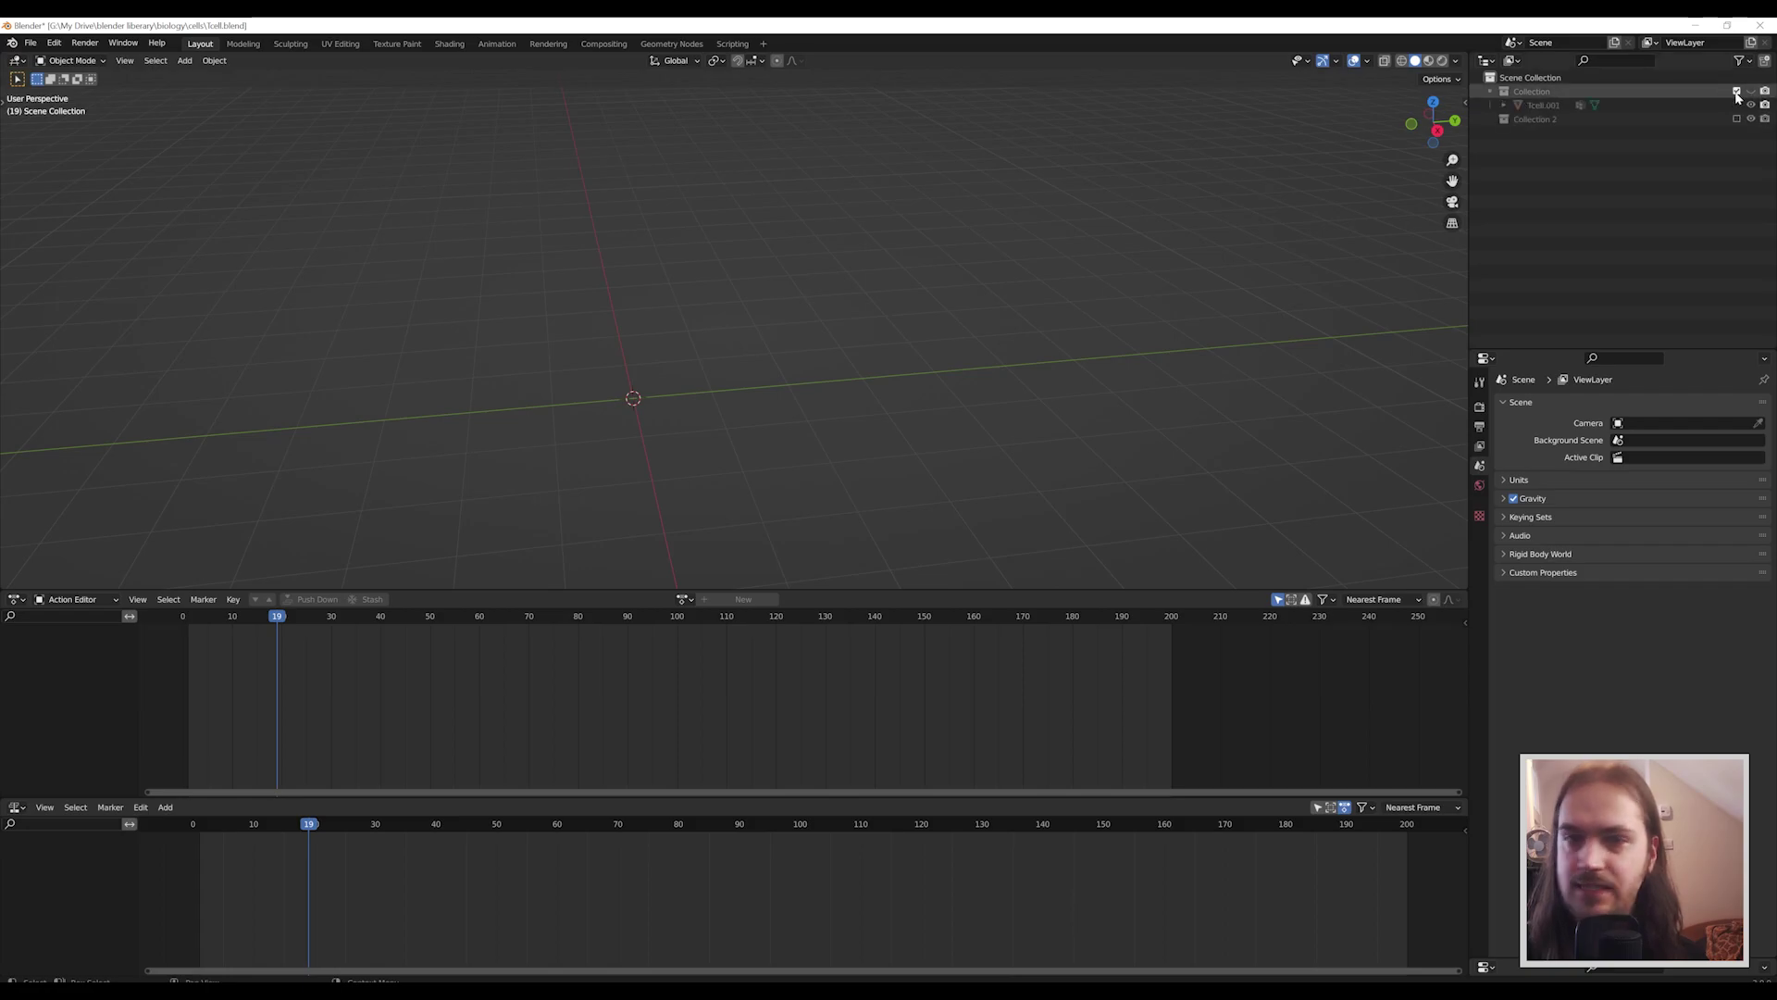
pyautogui.click(1737, 91)
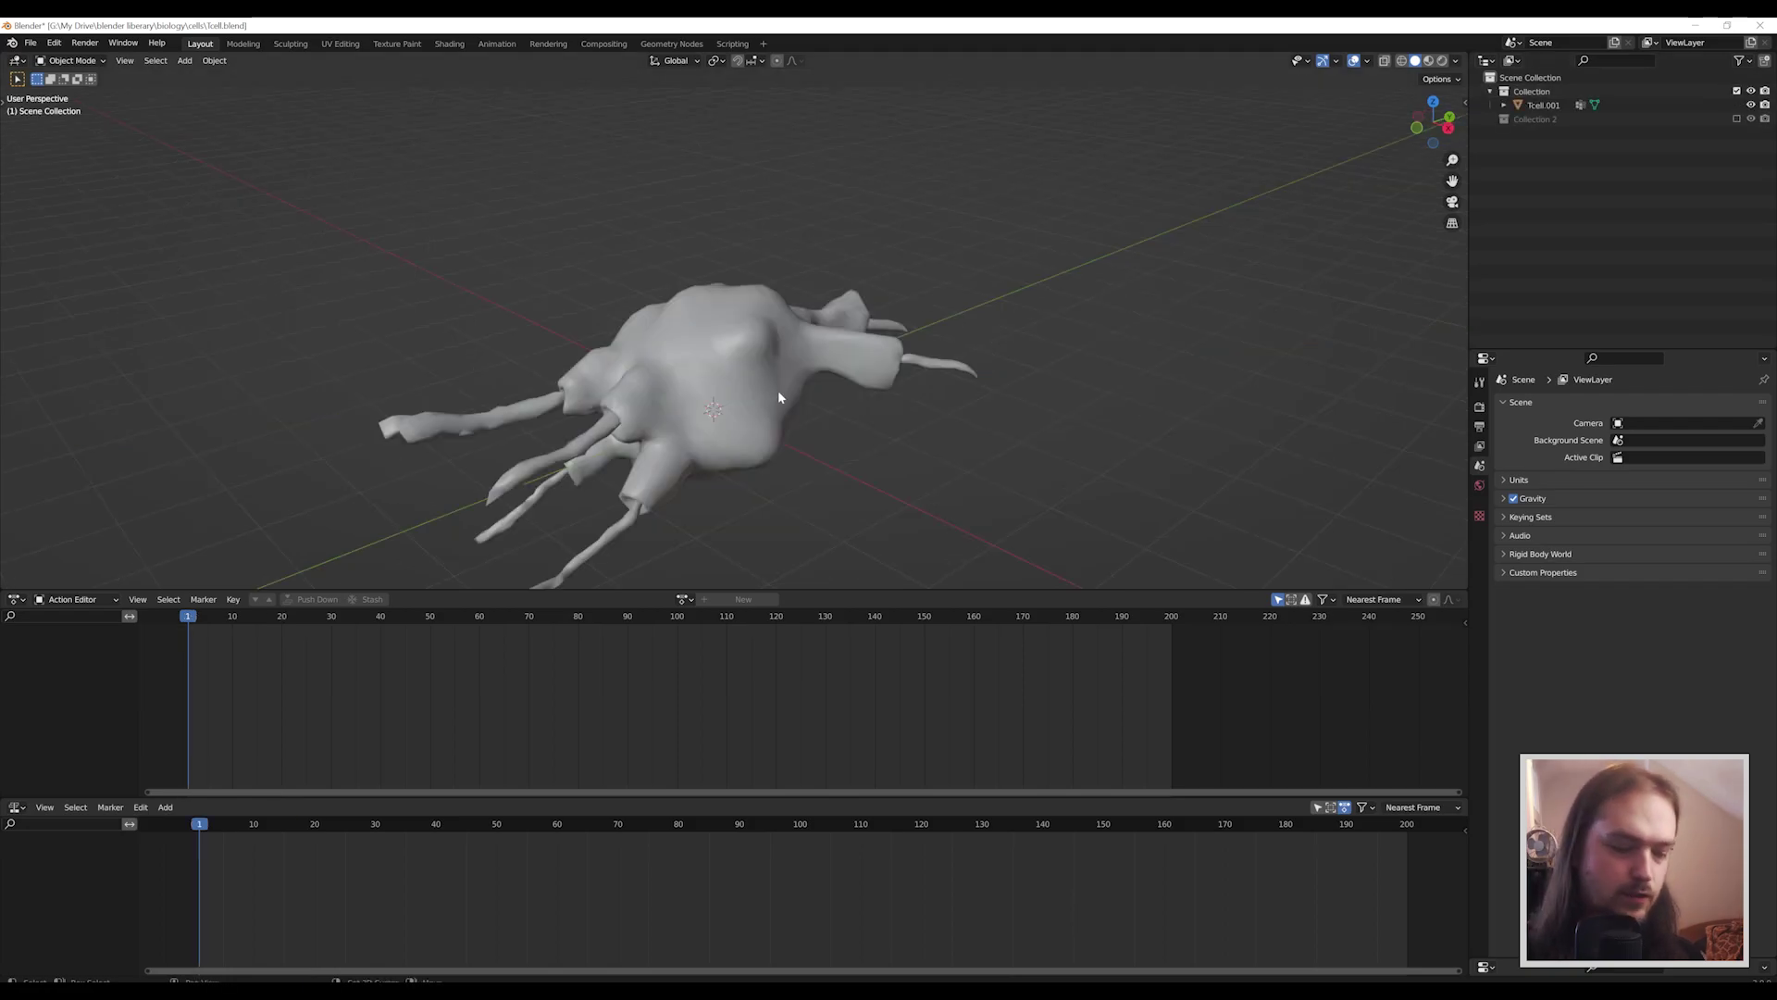
# Add a single-bone armature and set it to display In Front of the cell mesh.
pyautogui.hotkey('shift', 'a')
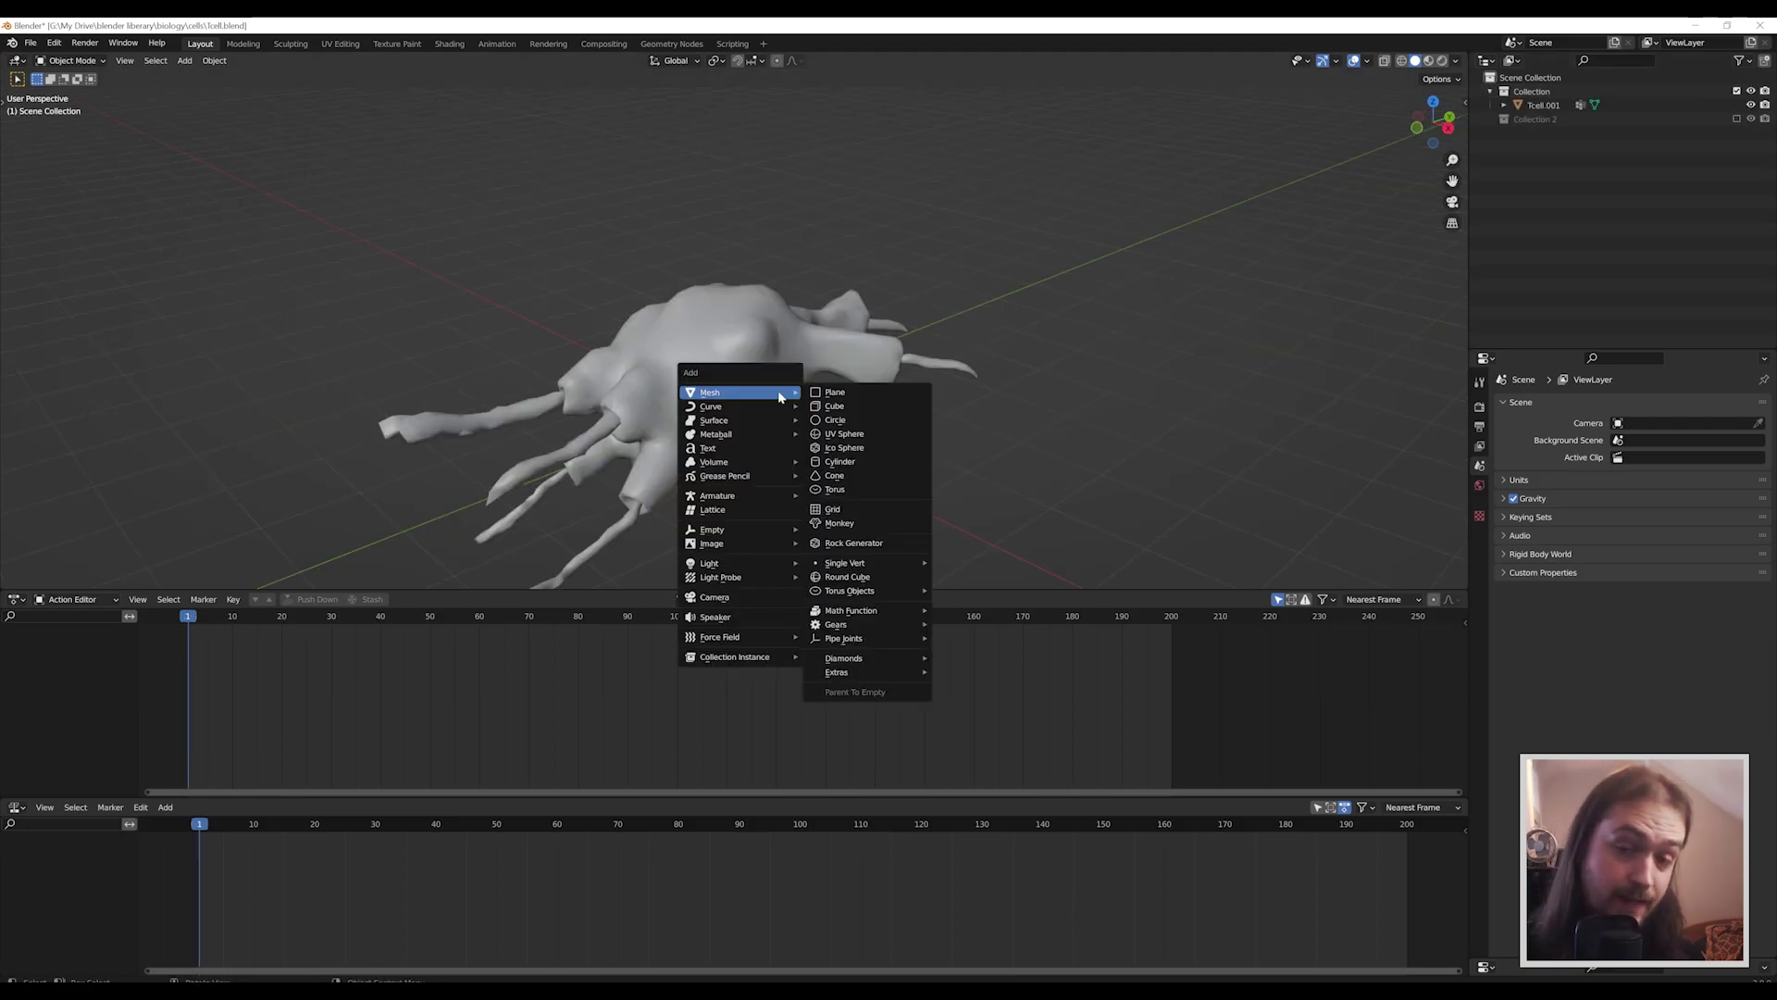
pyautogui.moveTo(782, 495)
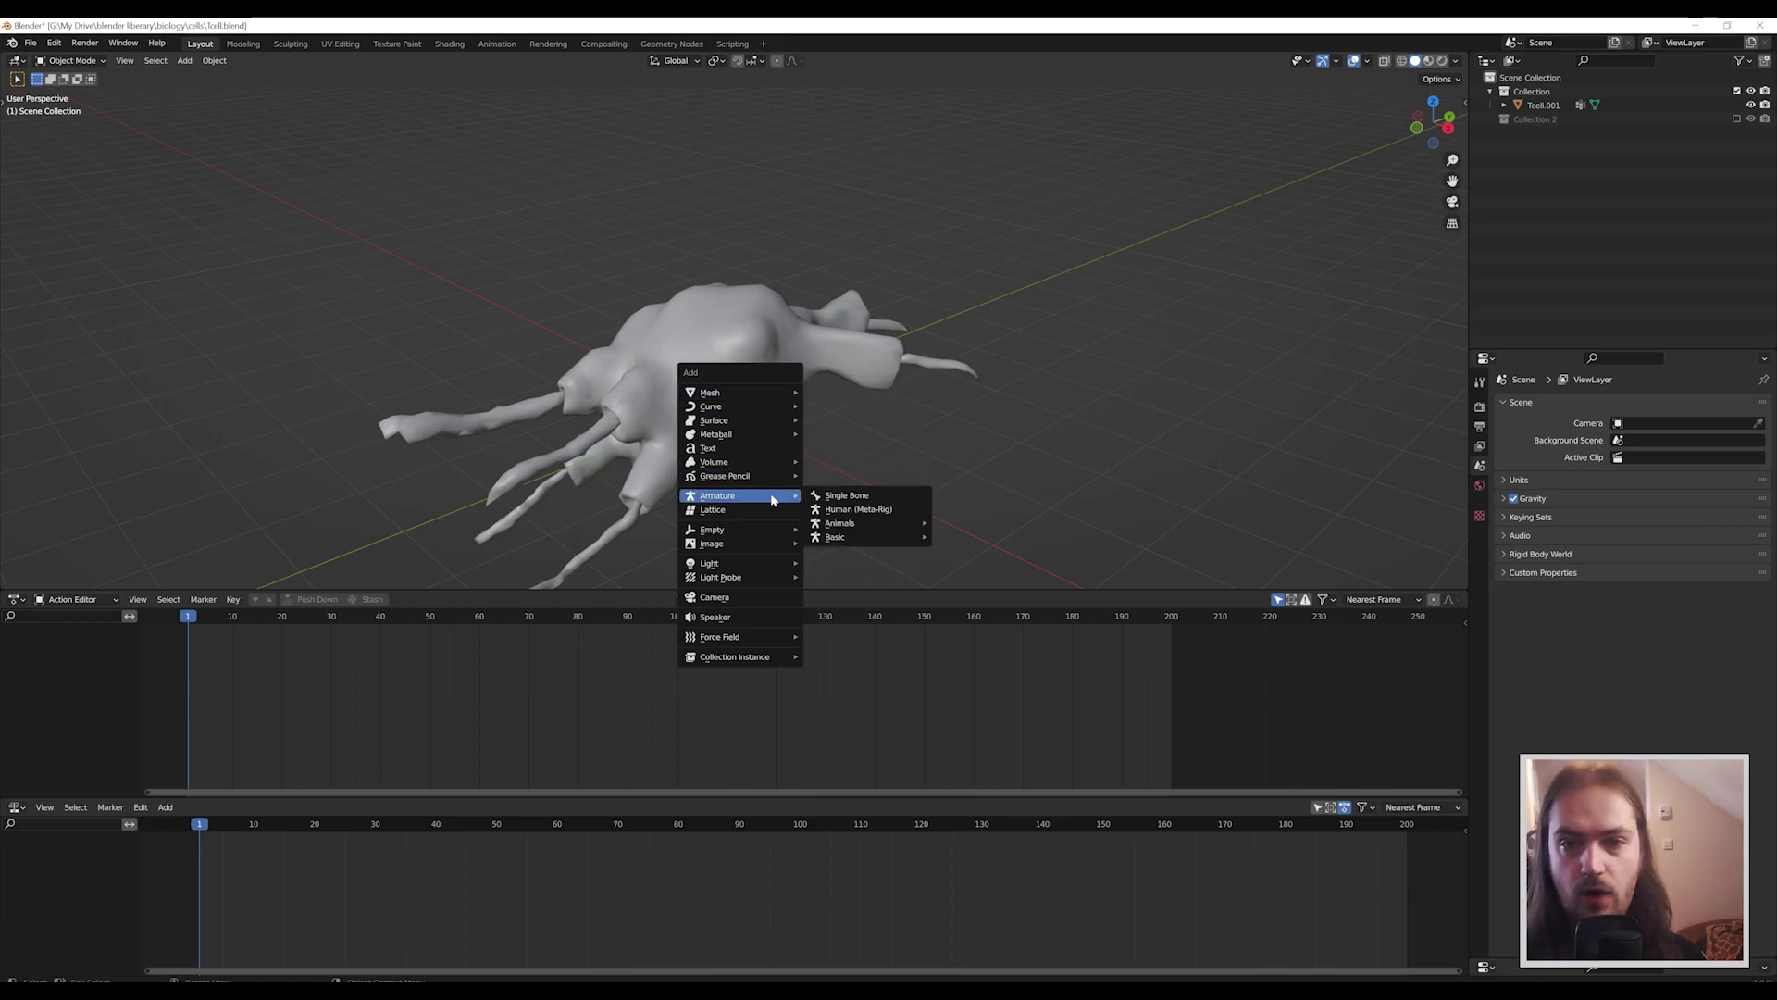
pyautogui.click(834, 498)
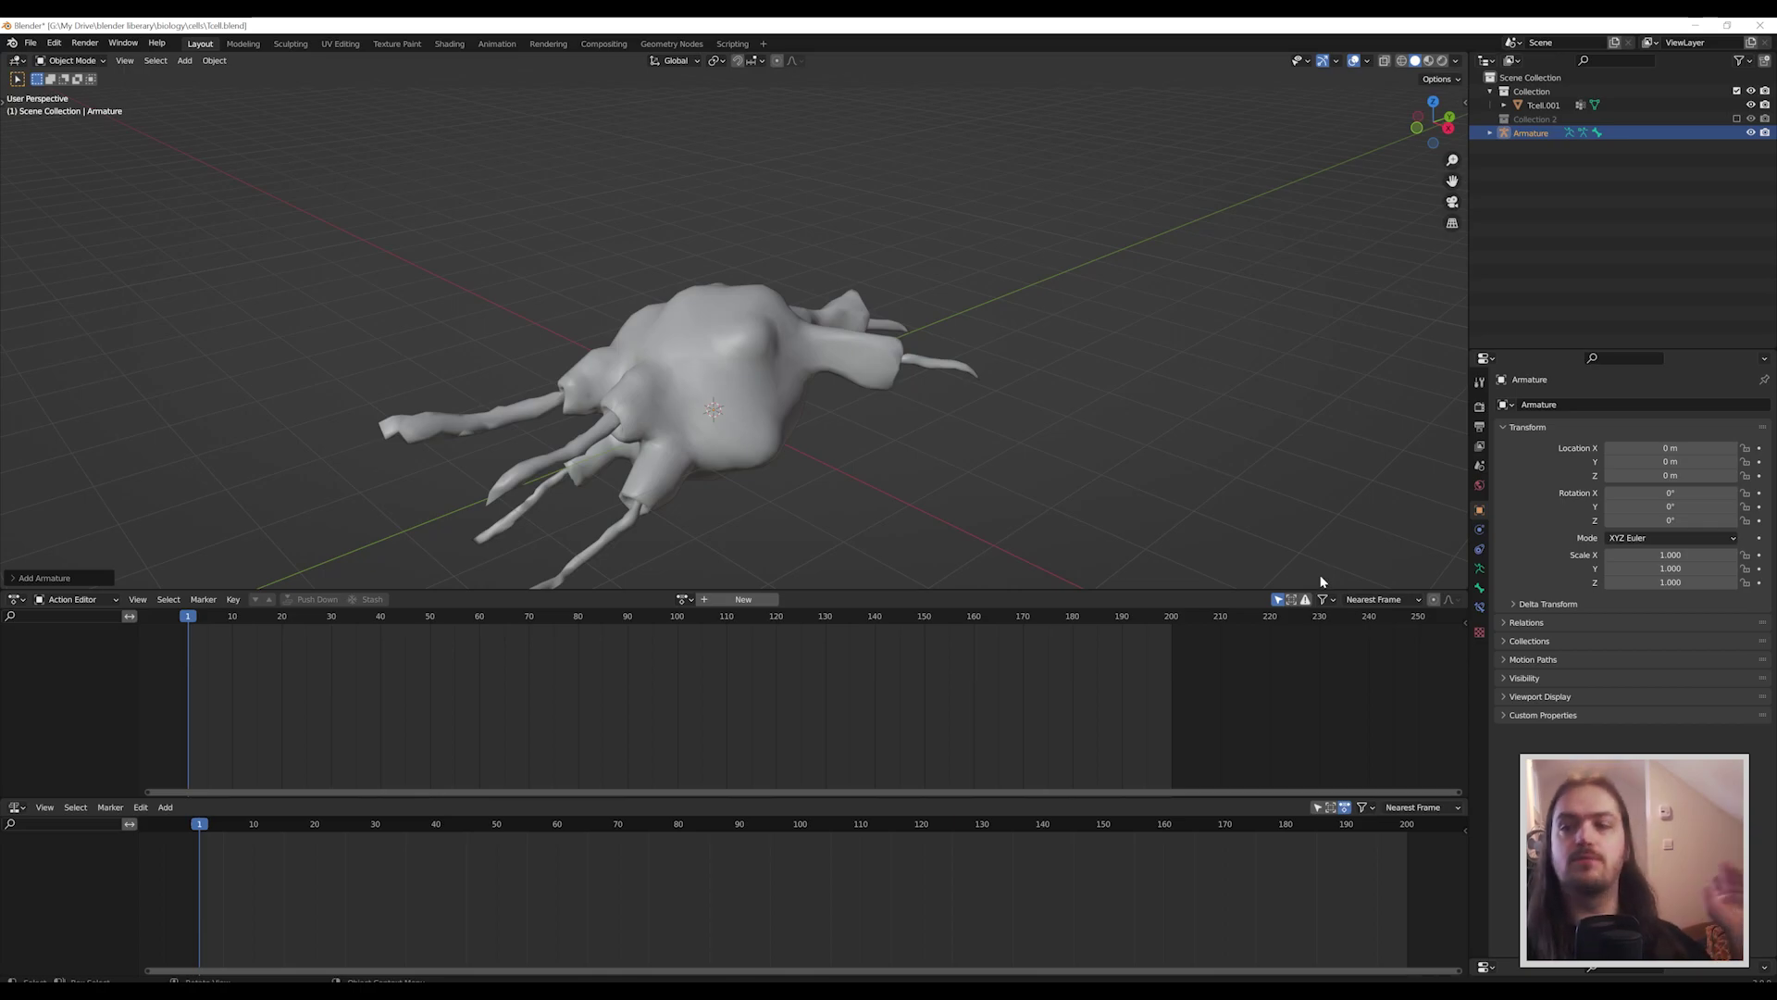
pyautogui.click(1480, 574)
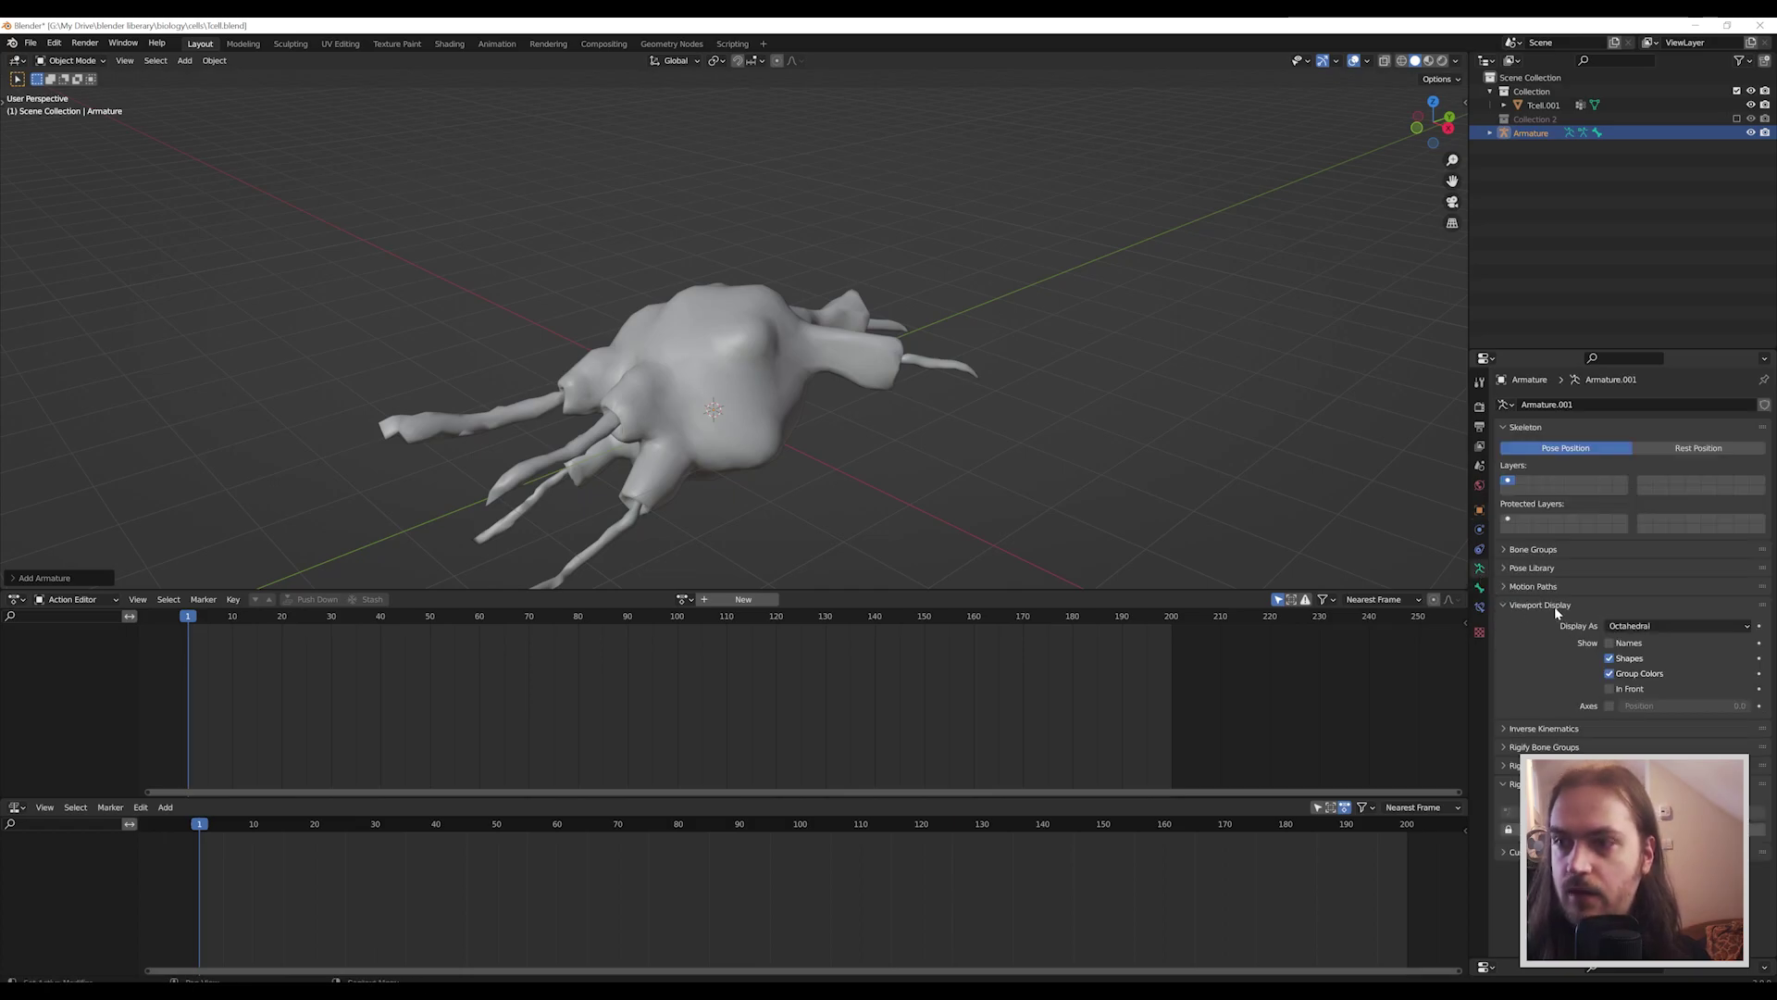
pyautogui.click(1615, 689)
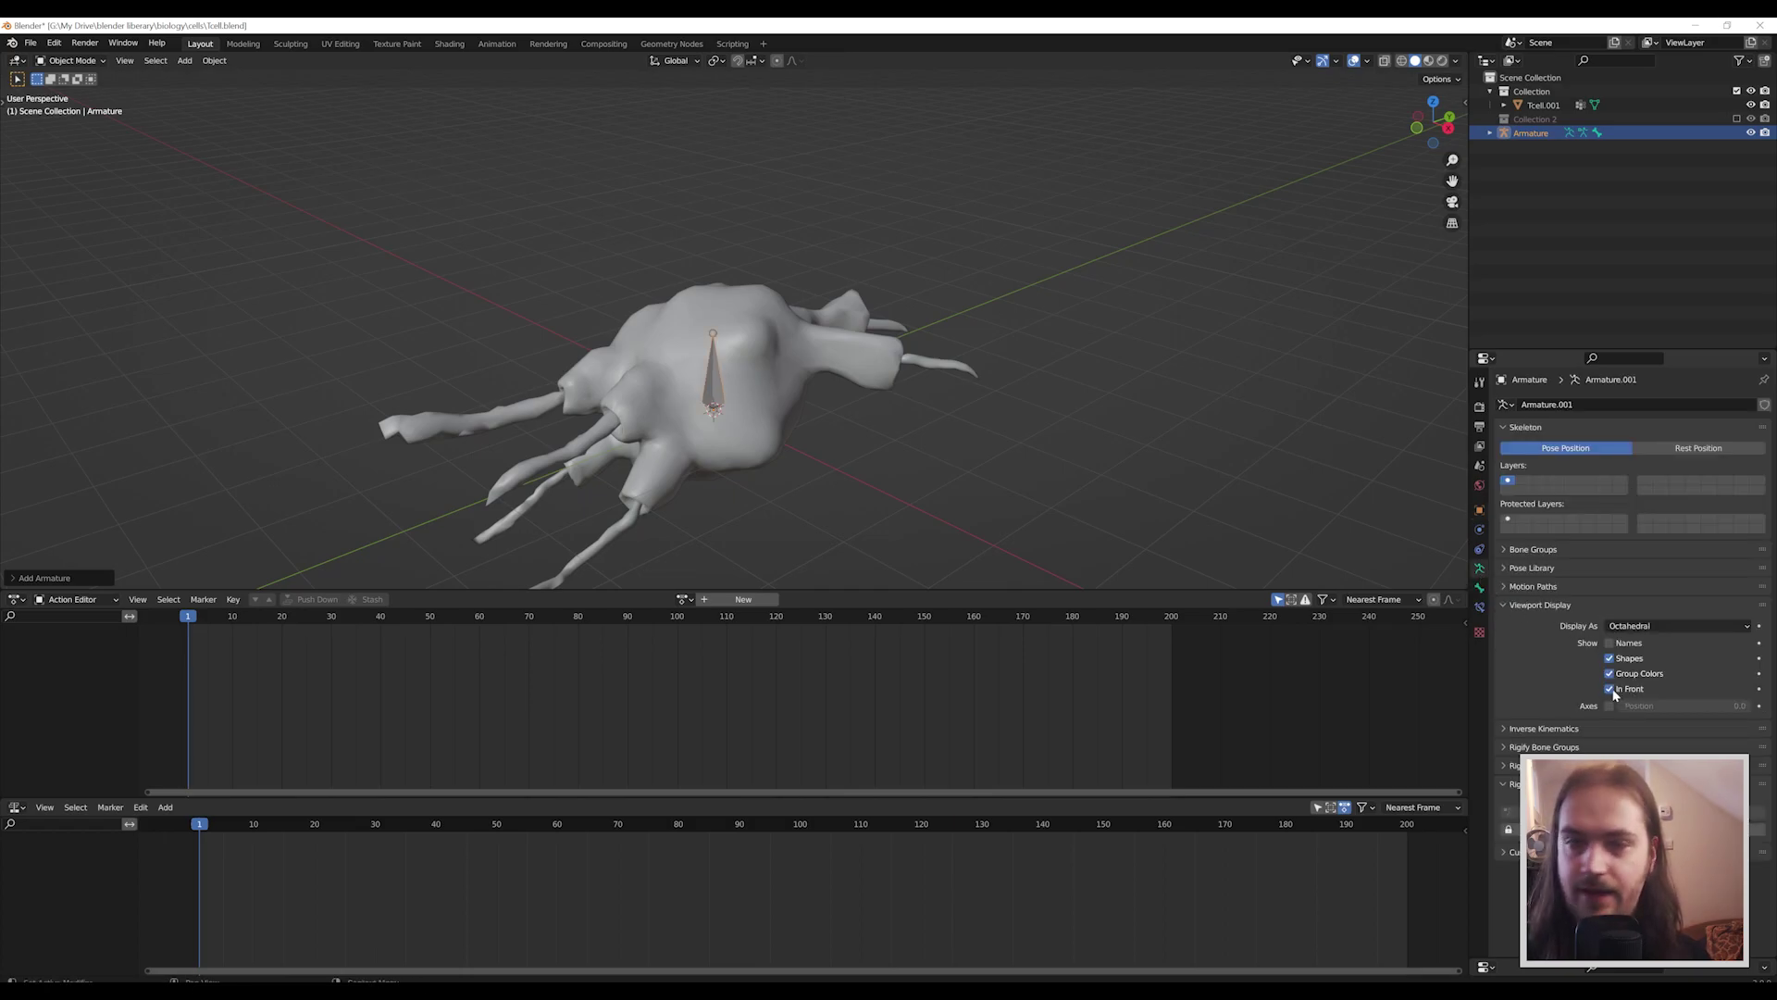
# Rotate the armature 90° about the global X axis and raise it along Z into the middle of the cell body.
pyautogui.moveTo(1136, 336); pyautogui.dragTo(1058, 324, button='middle')
pyautogui.write('rx90')
pyautogui.press('Return')
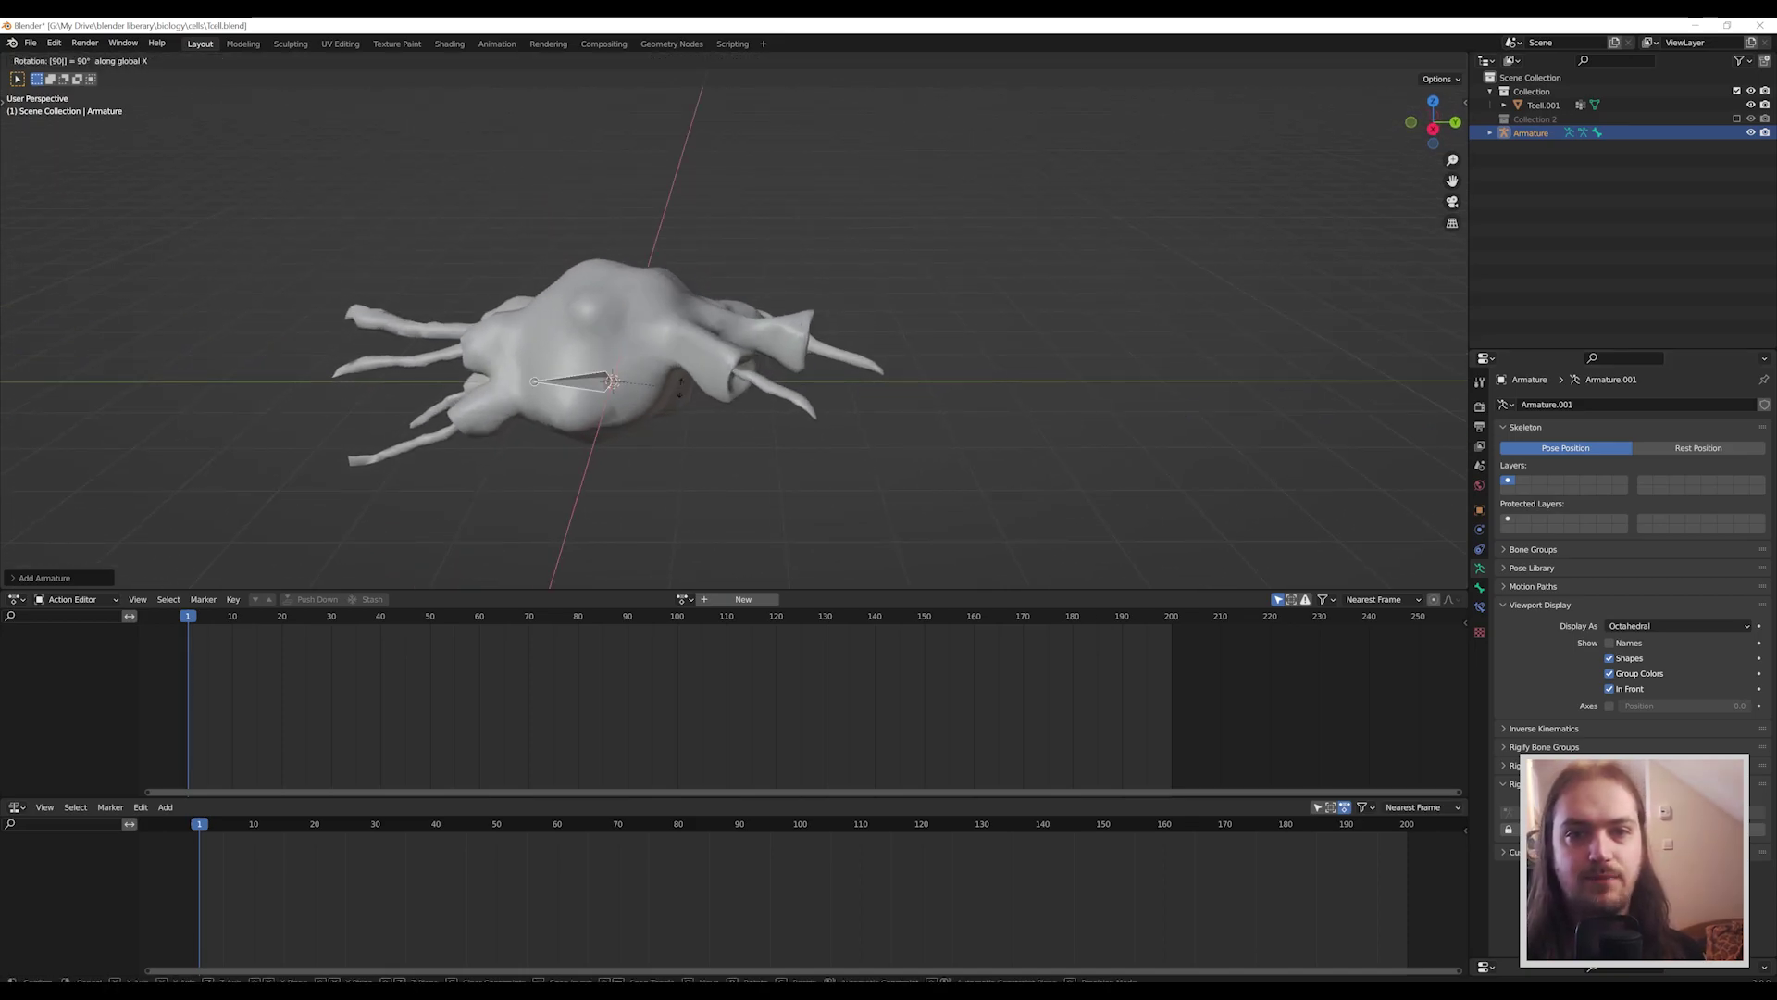
pyautogui.moveTo(663, 404); pyautogui.dragTo(681, 391, button='middle')
pyautogui.press('g')
pyautogui.press('z')
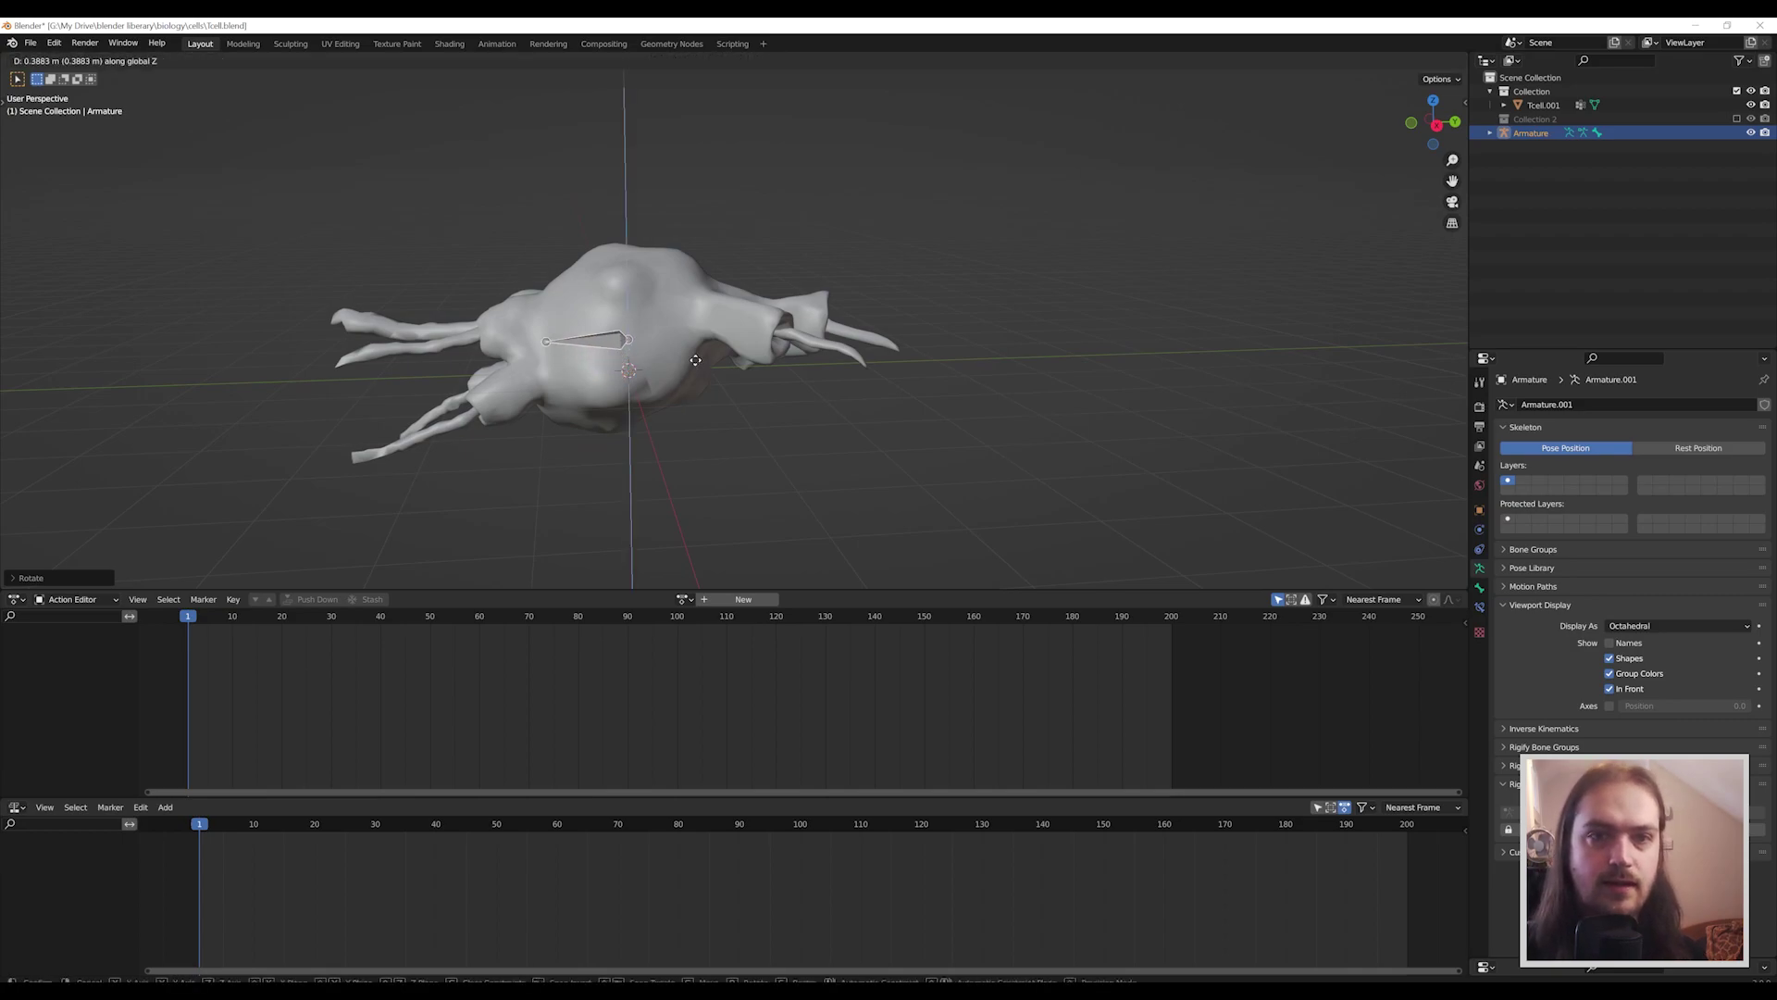
pyautogui.click(676, 315)
pyautogui.moveTo(675, 309); pyautogui.dragTo(665, 413, button='middle')
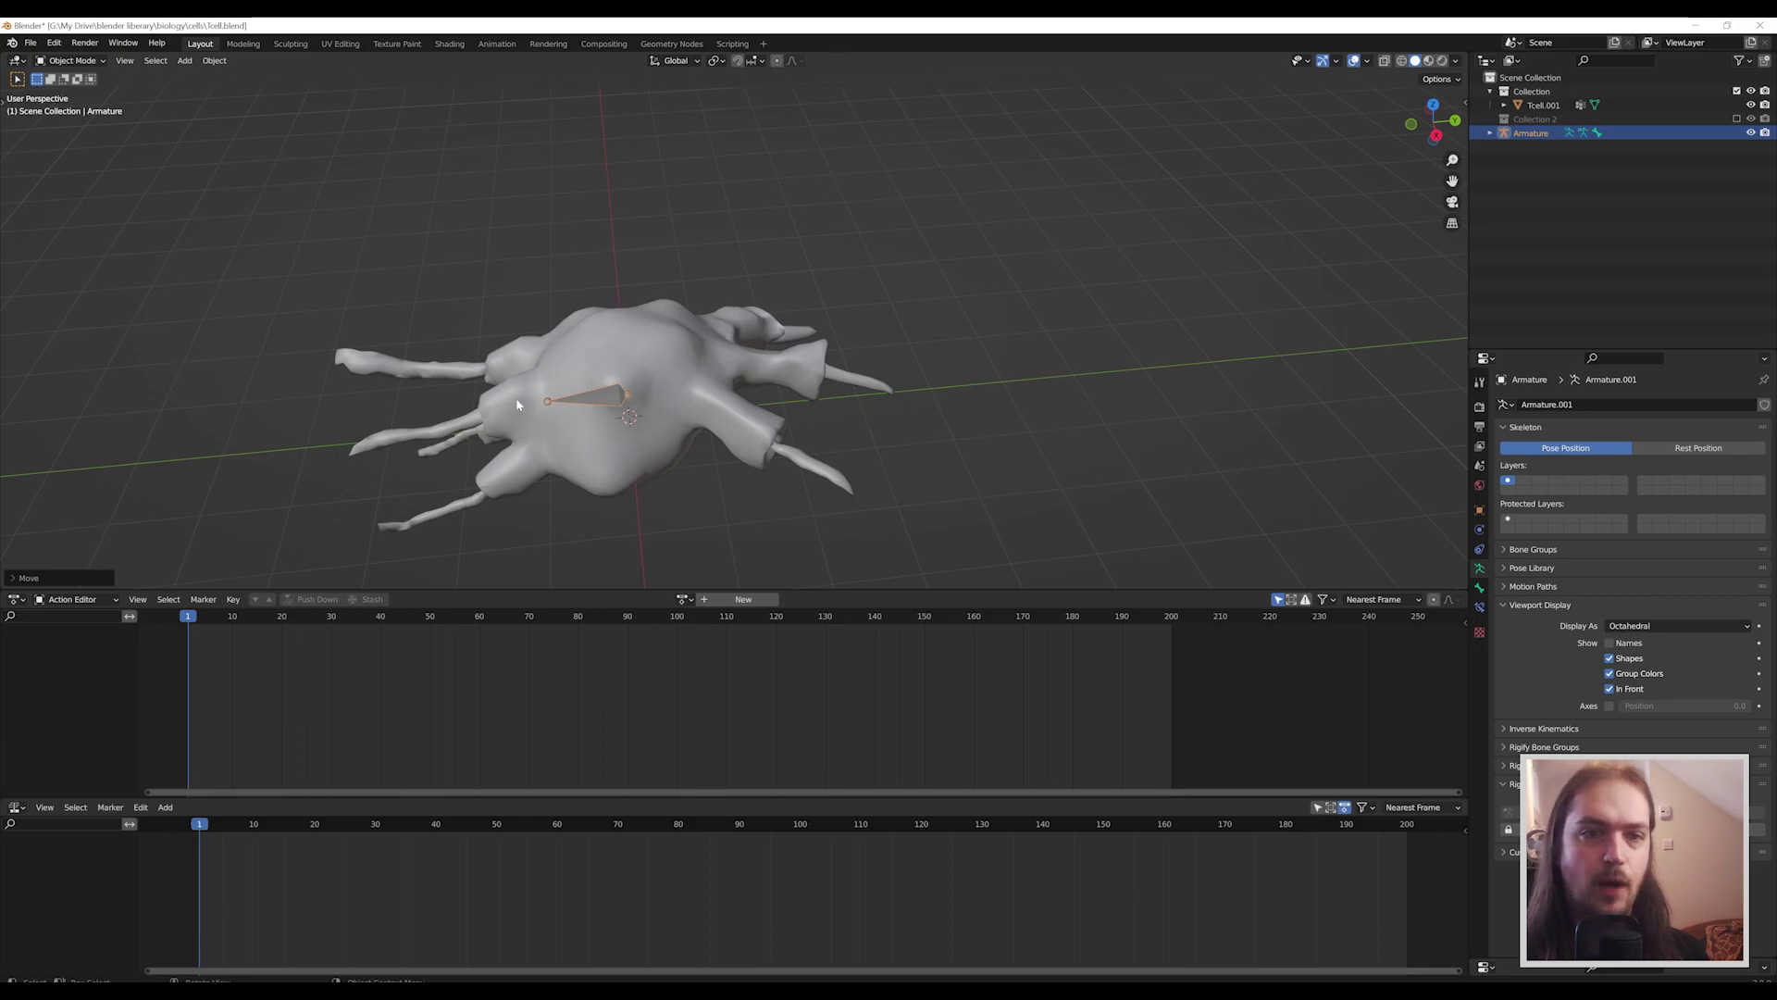
pyautogui.moveTo(515, 397); pyautogui.dragTo(651, 410, button='middle')
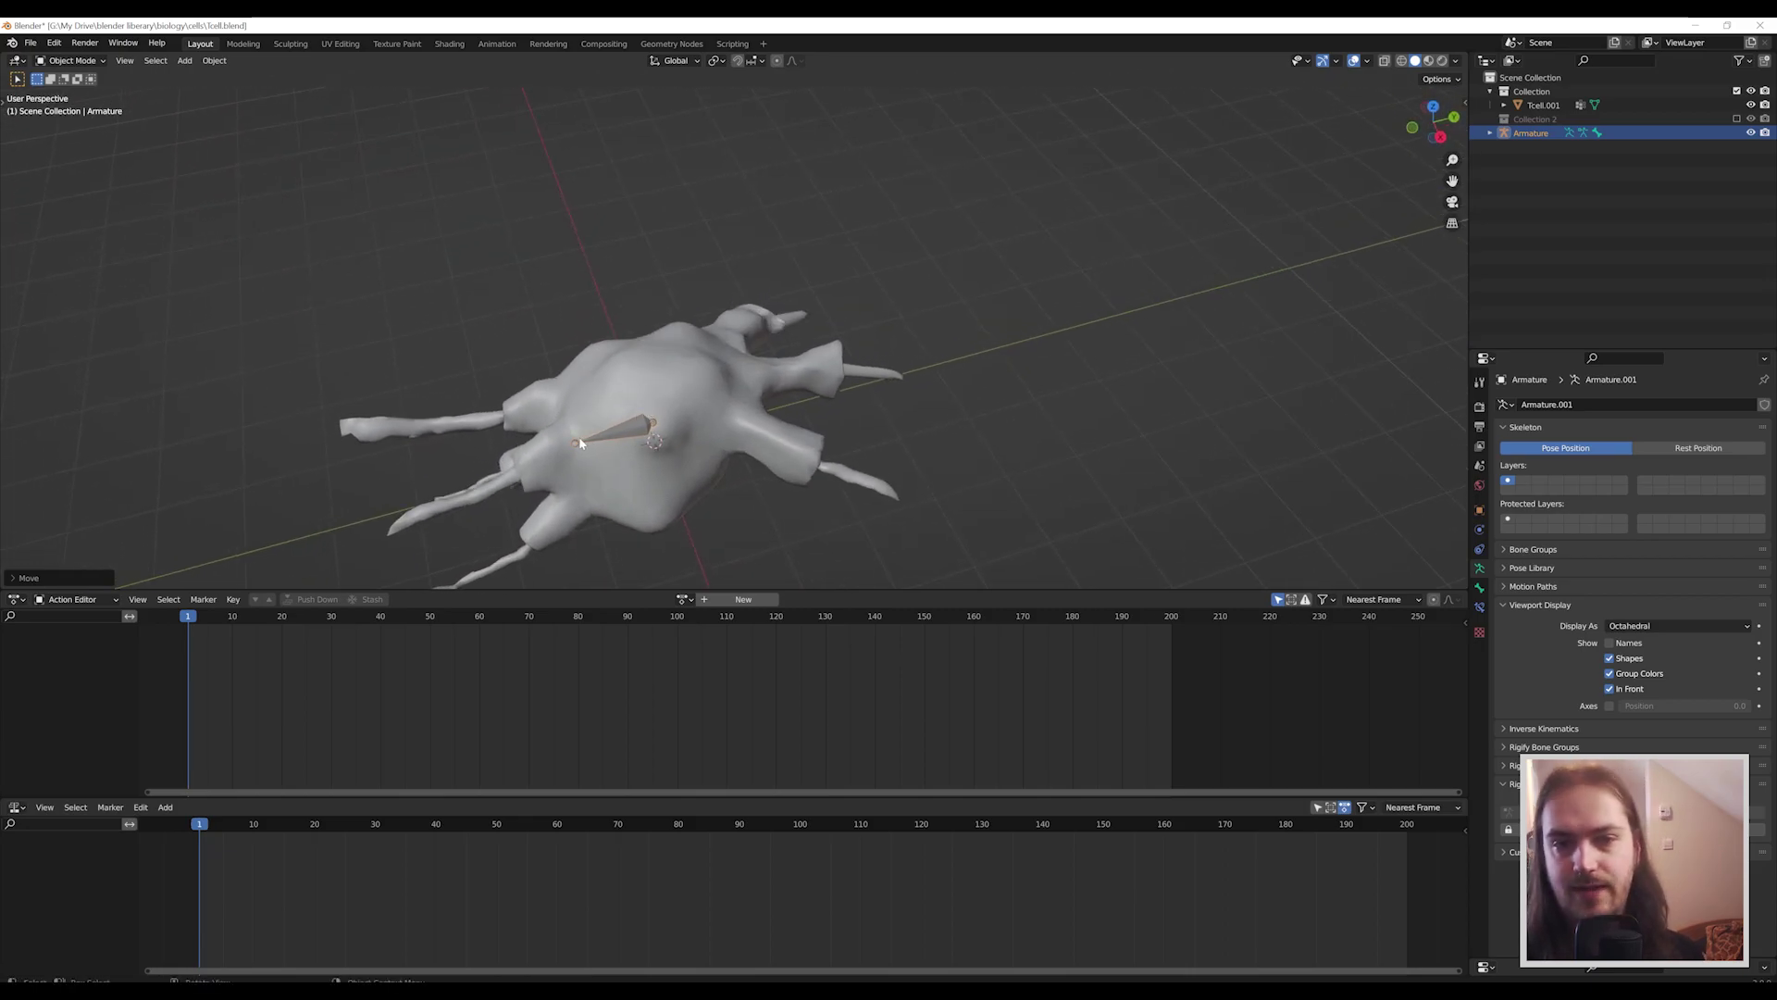
# Enter Edit Mode in top view and move the bone's tip closer to its base to shorten the bone.
pyautogui.press('KP_7')
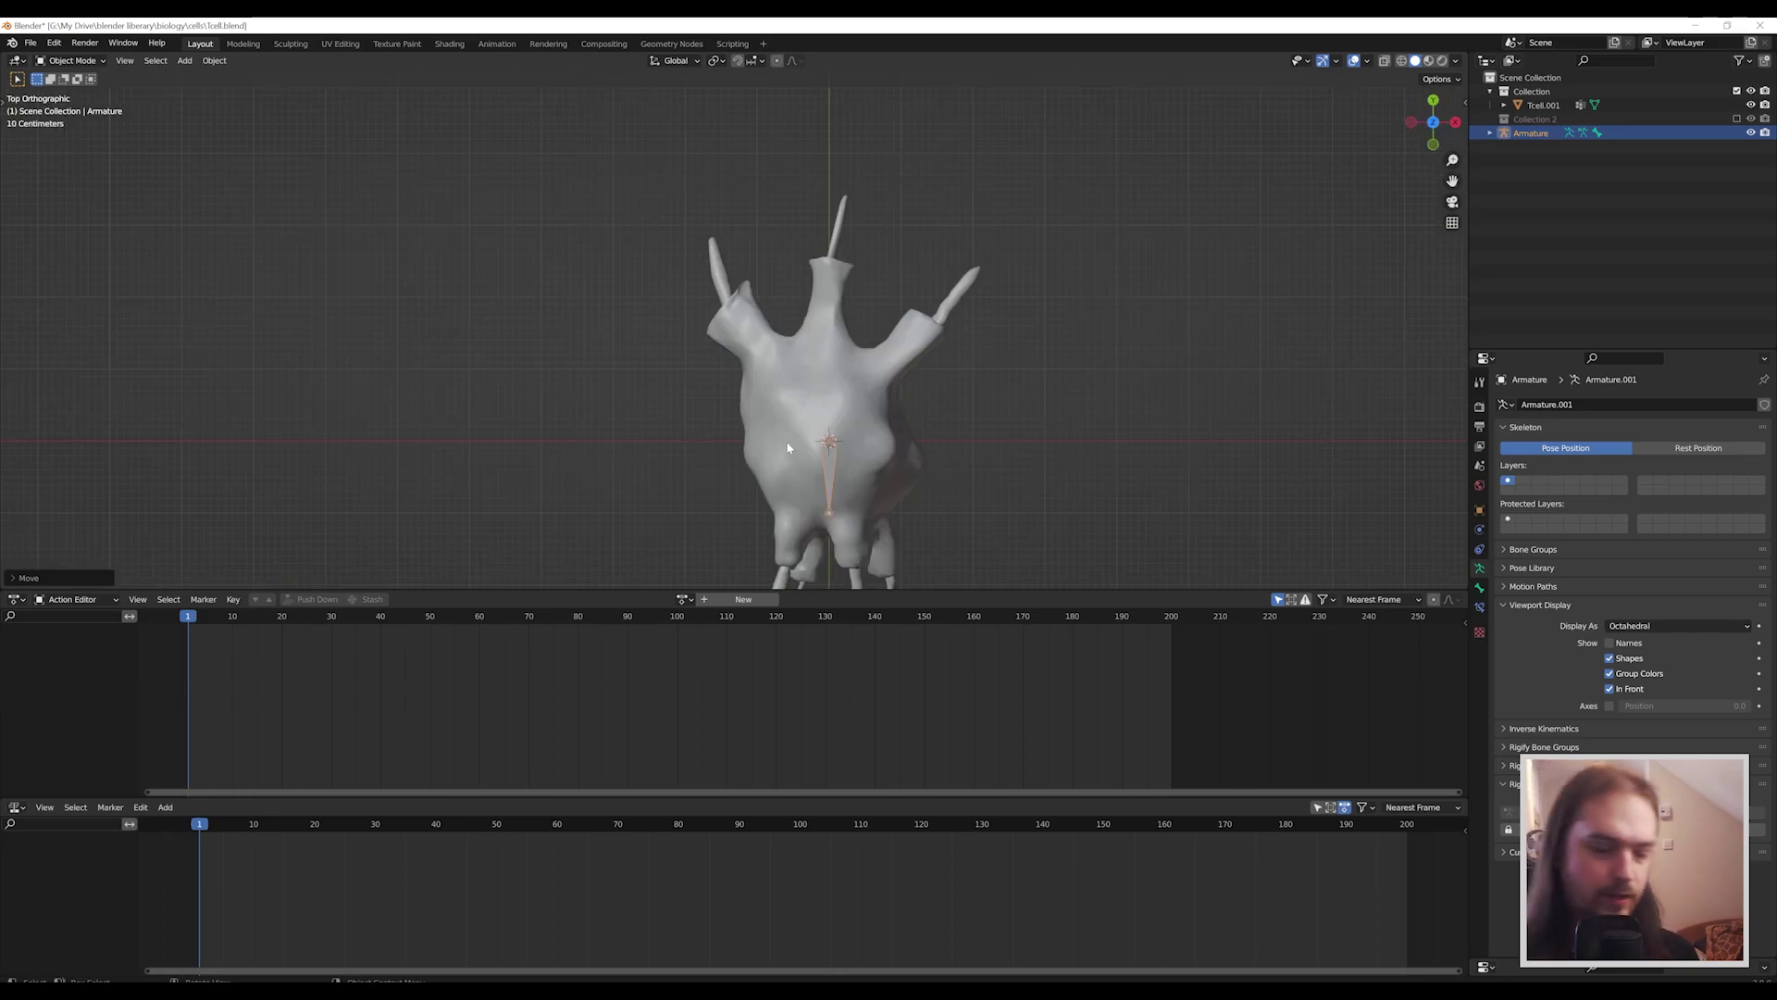
pyautogui.press('Tab')
pyautogui.keyDown('shift'); pyautogui.moveTo(839, 517); pyautogui.dragTo(815, 391, button='middle'); pyautogui.keyUp('shift')
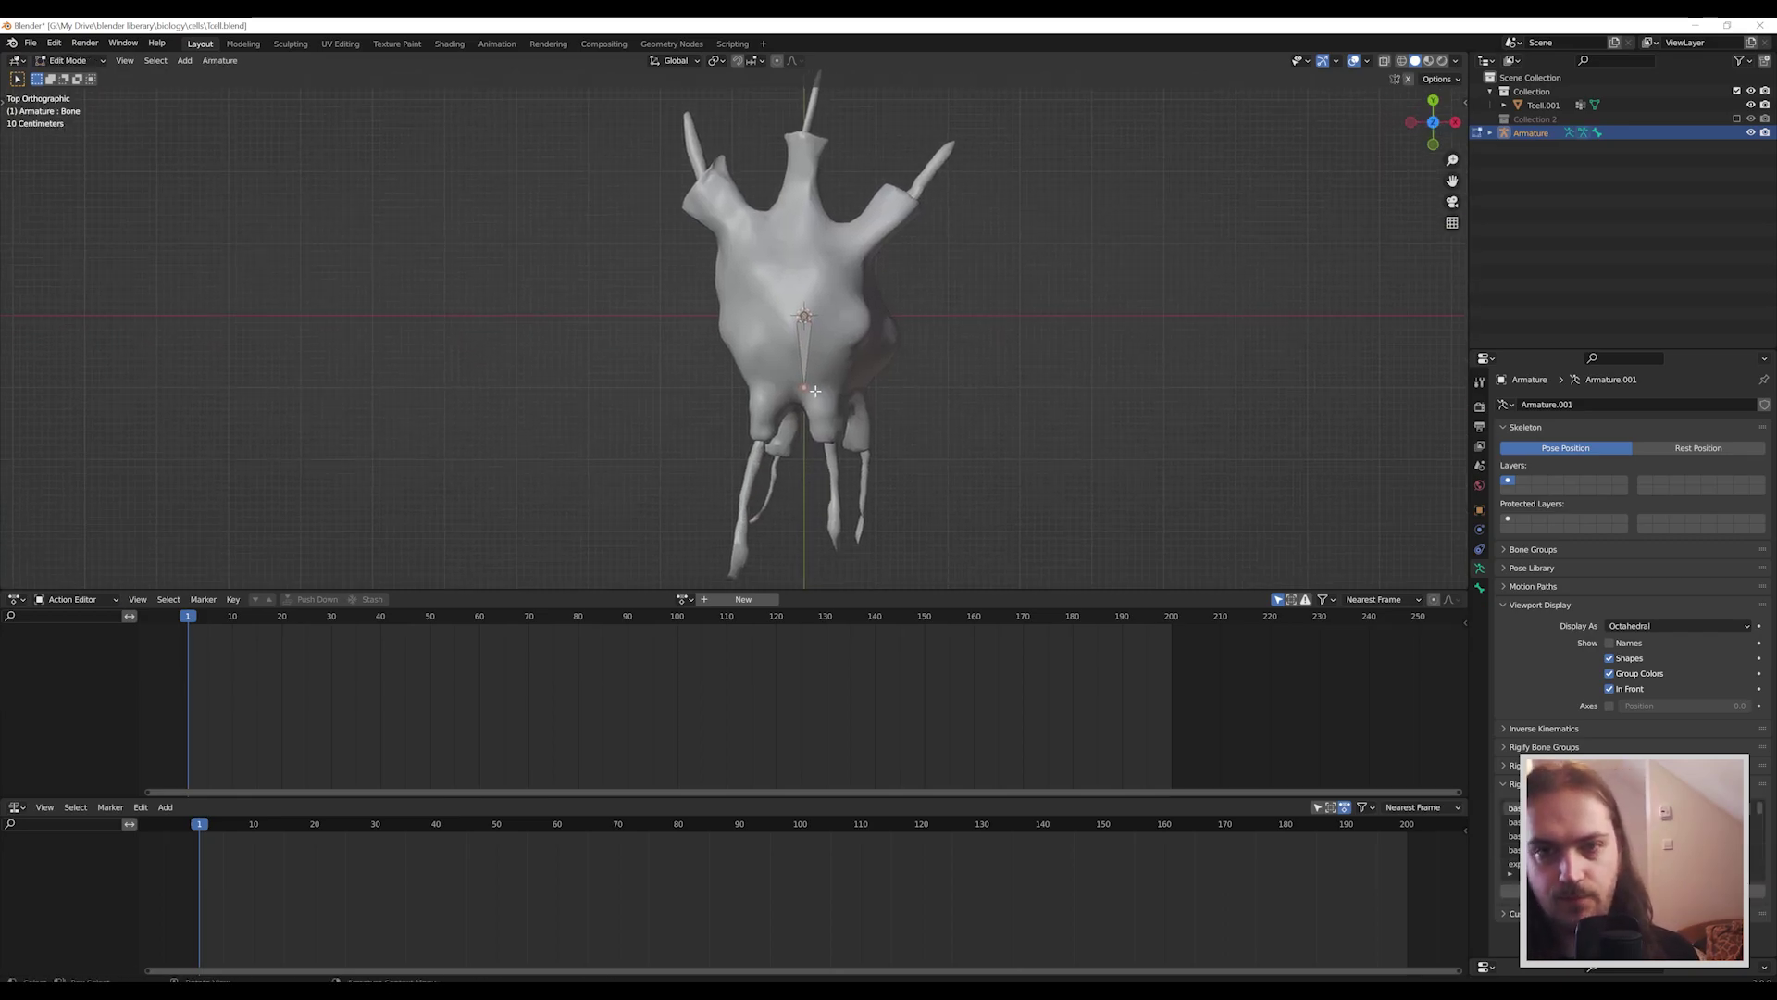
pyautogui.press('g')
pyautogui.click(810, 355)
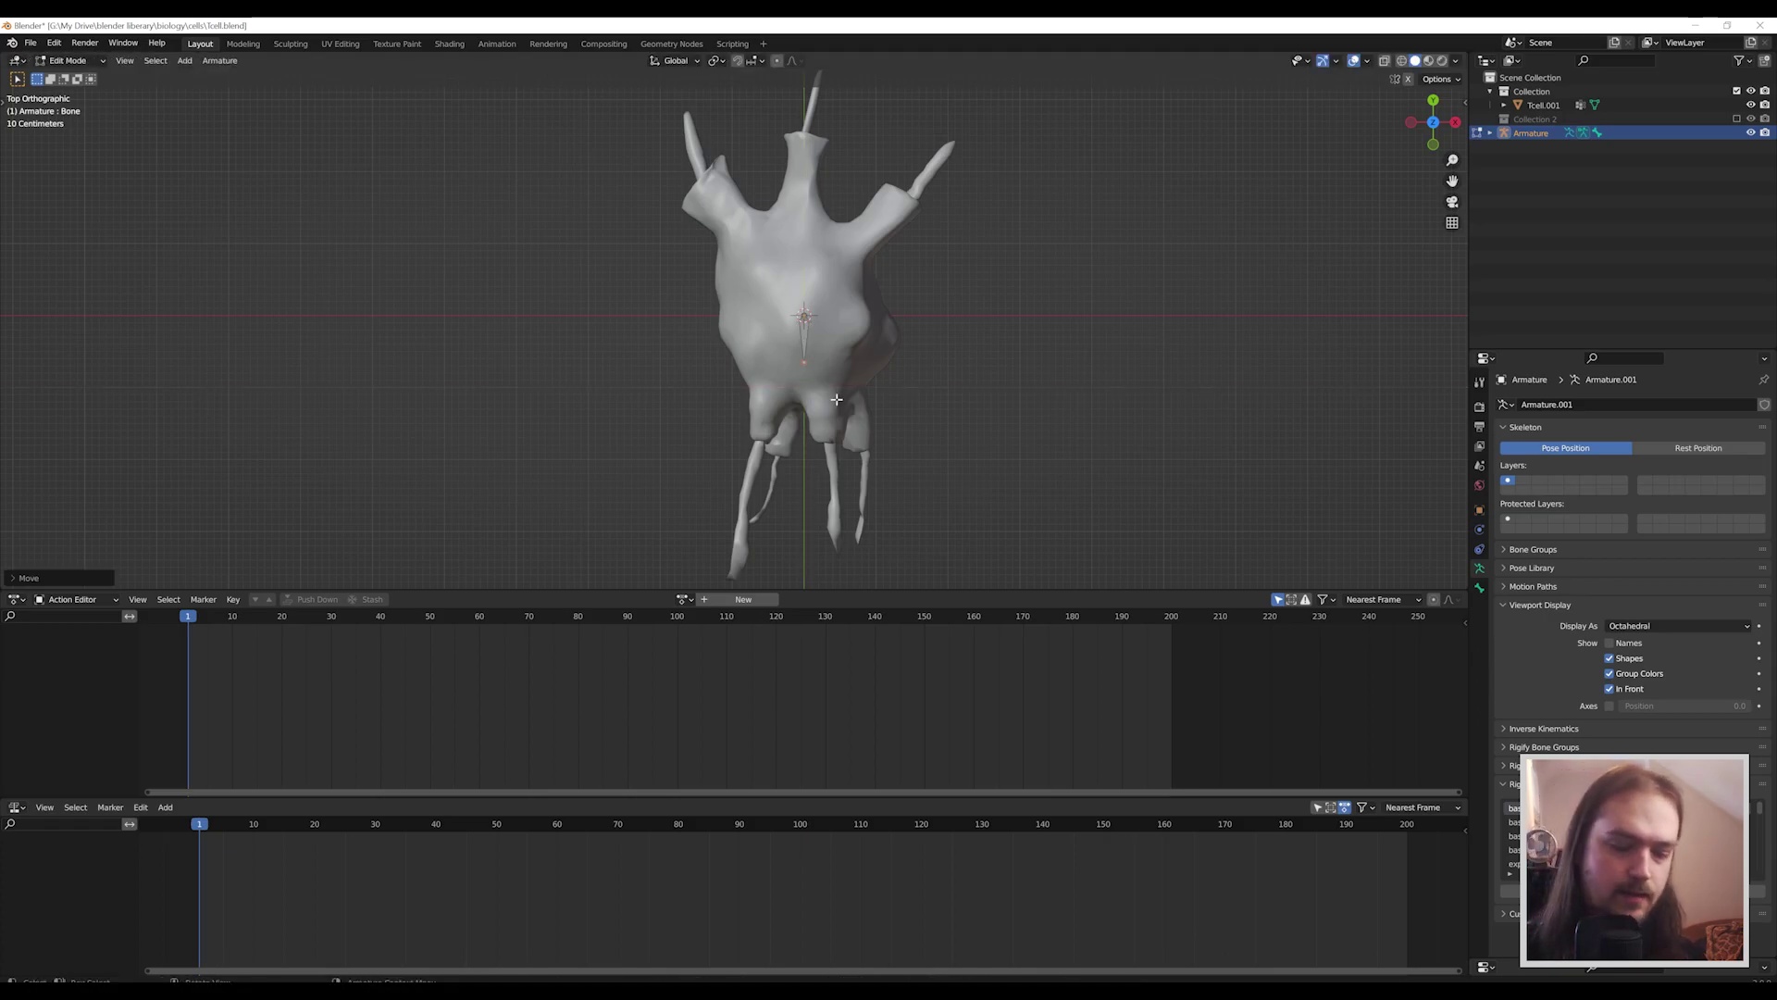
# Extrude a second bone from the tip of the central bone along the negative Y axis.
pyautogui.press('e')
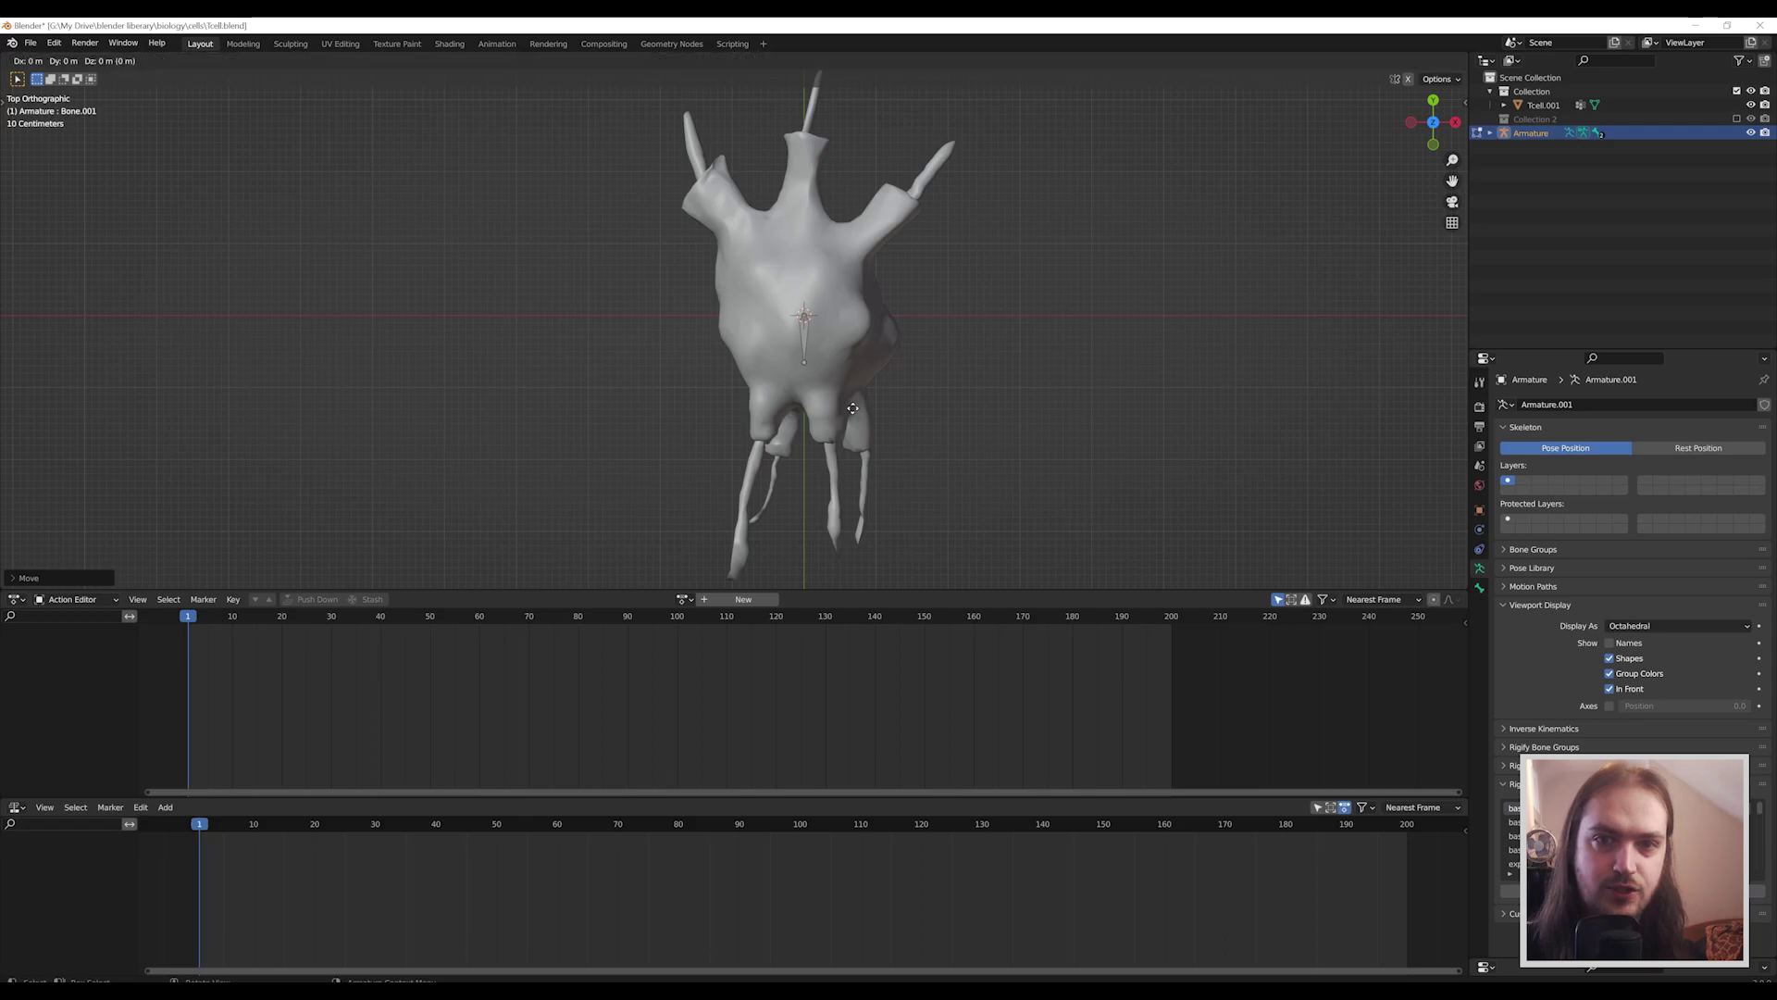
pyautogui.press('y')
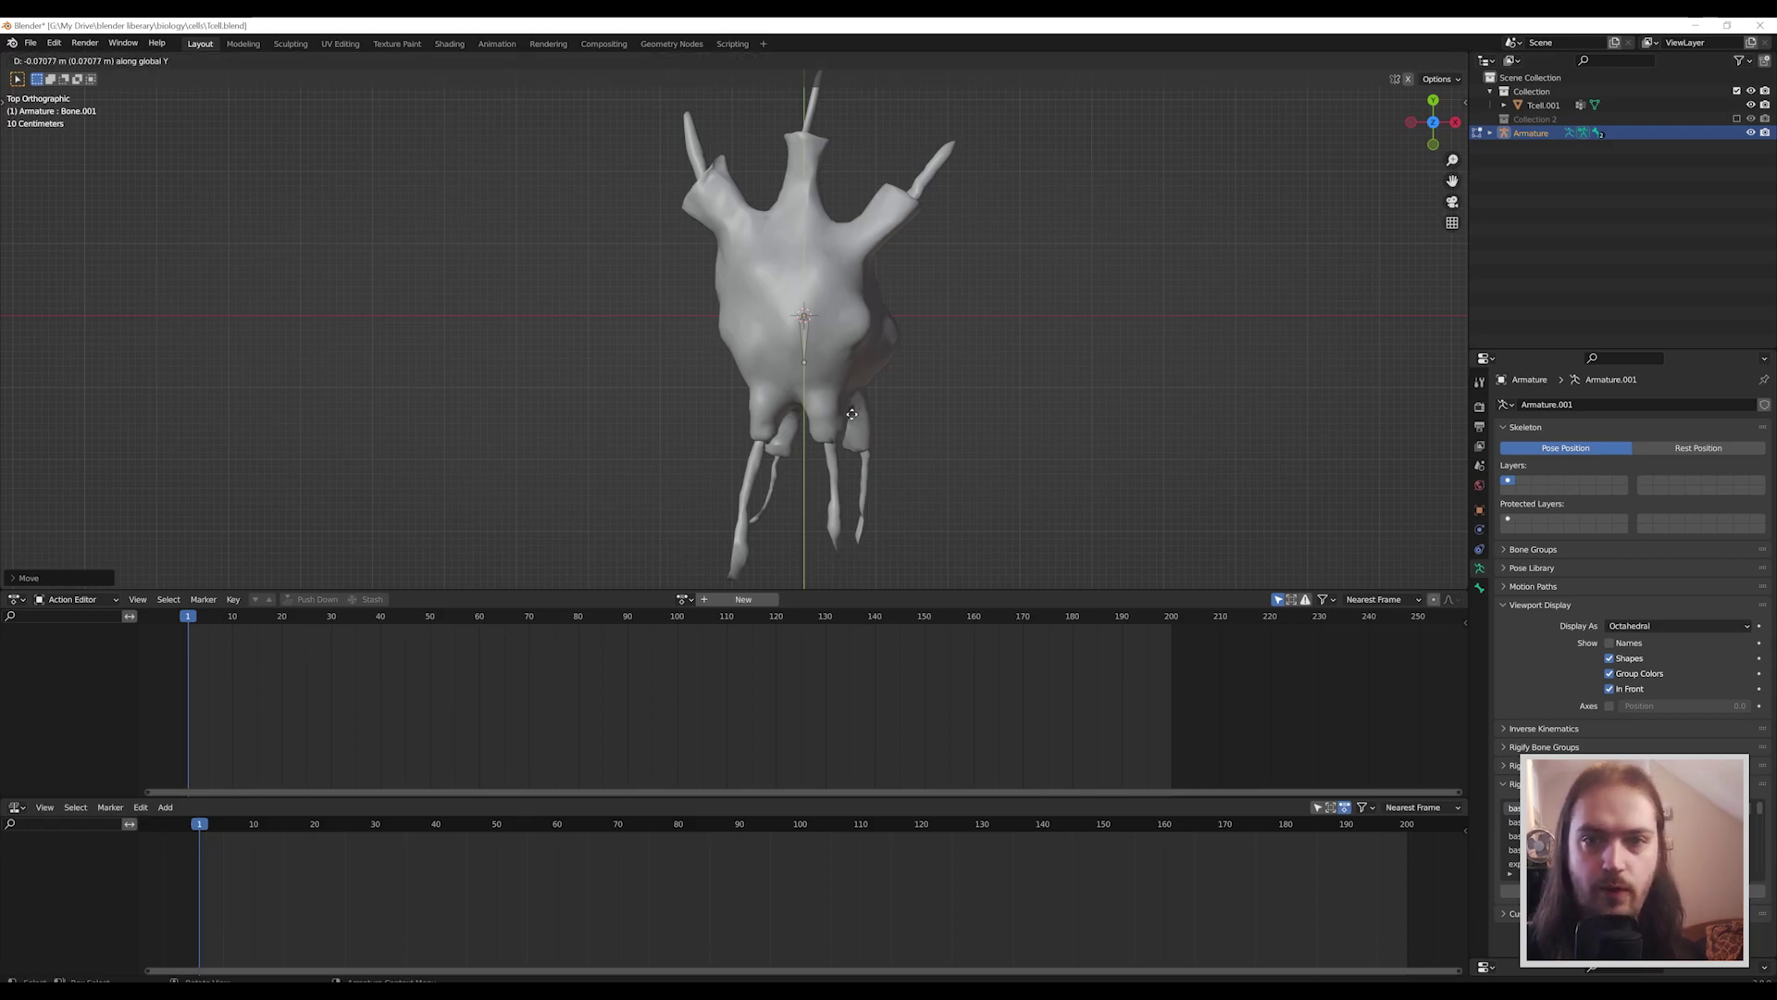
pyautogui.click(867, 462)
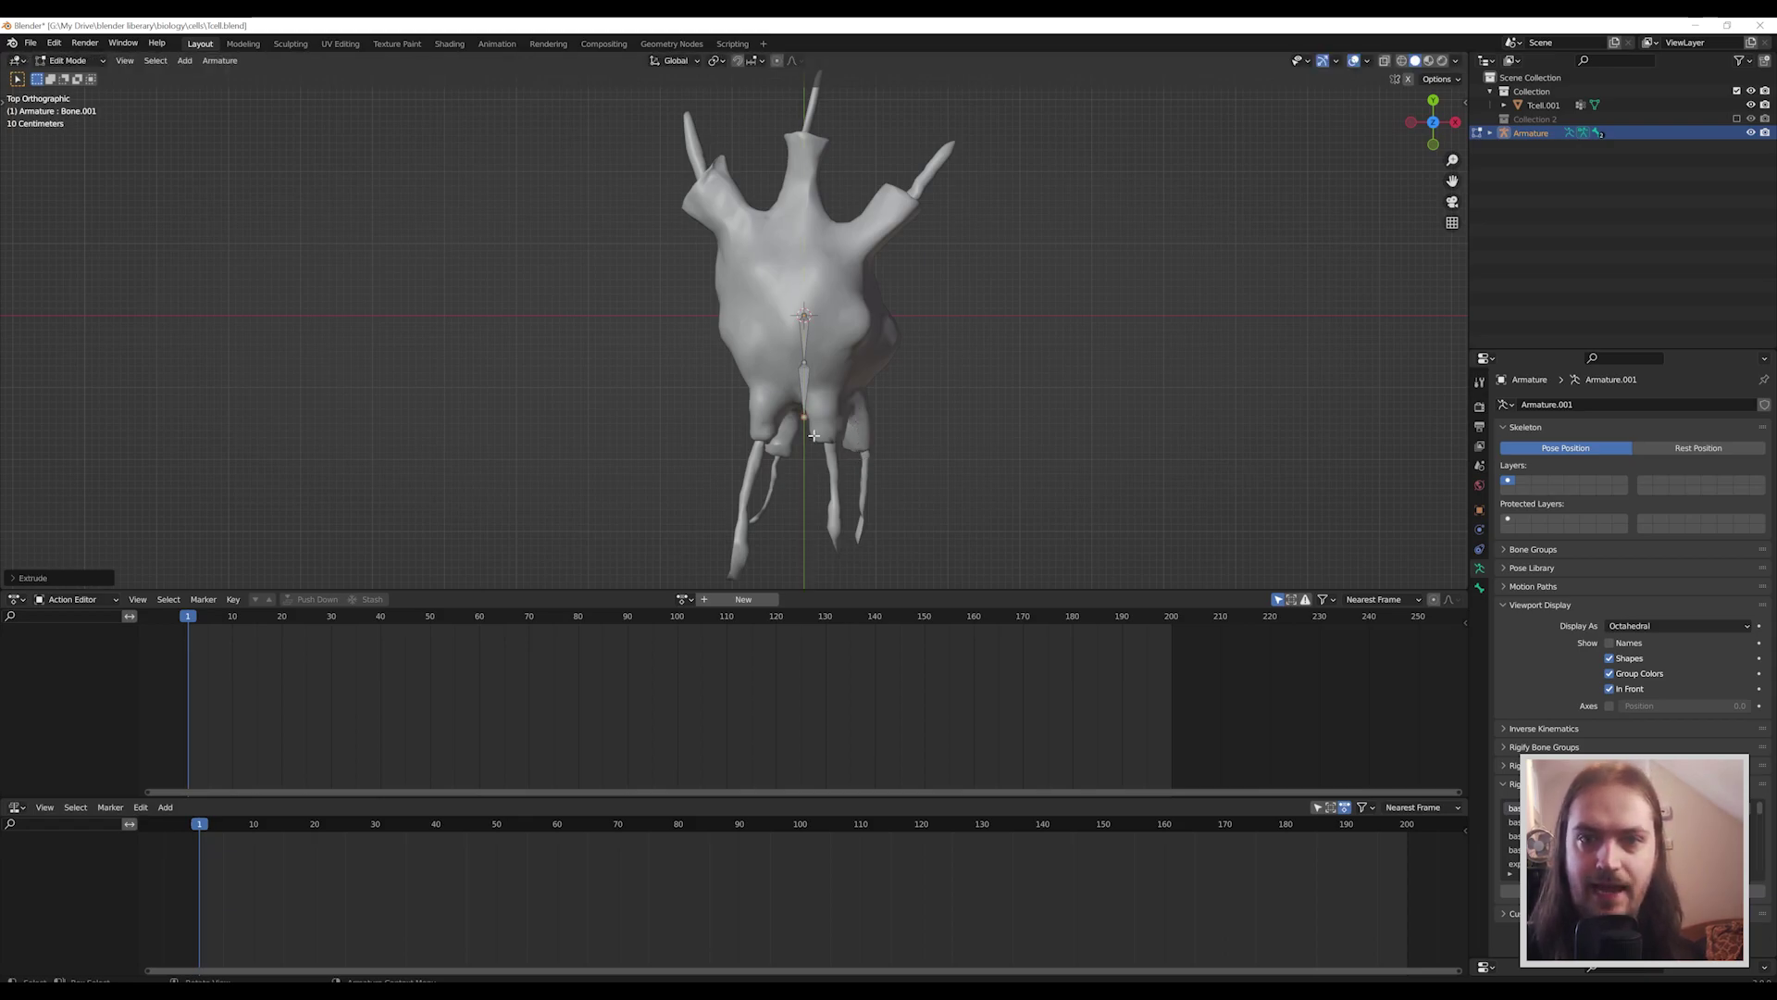
# Select the newly extruded bone and clear its parent so it is independent of the central bone.
pyautogui.moveTo(859, 439); pyautogui.dragTo(710, 341, button='middle')
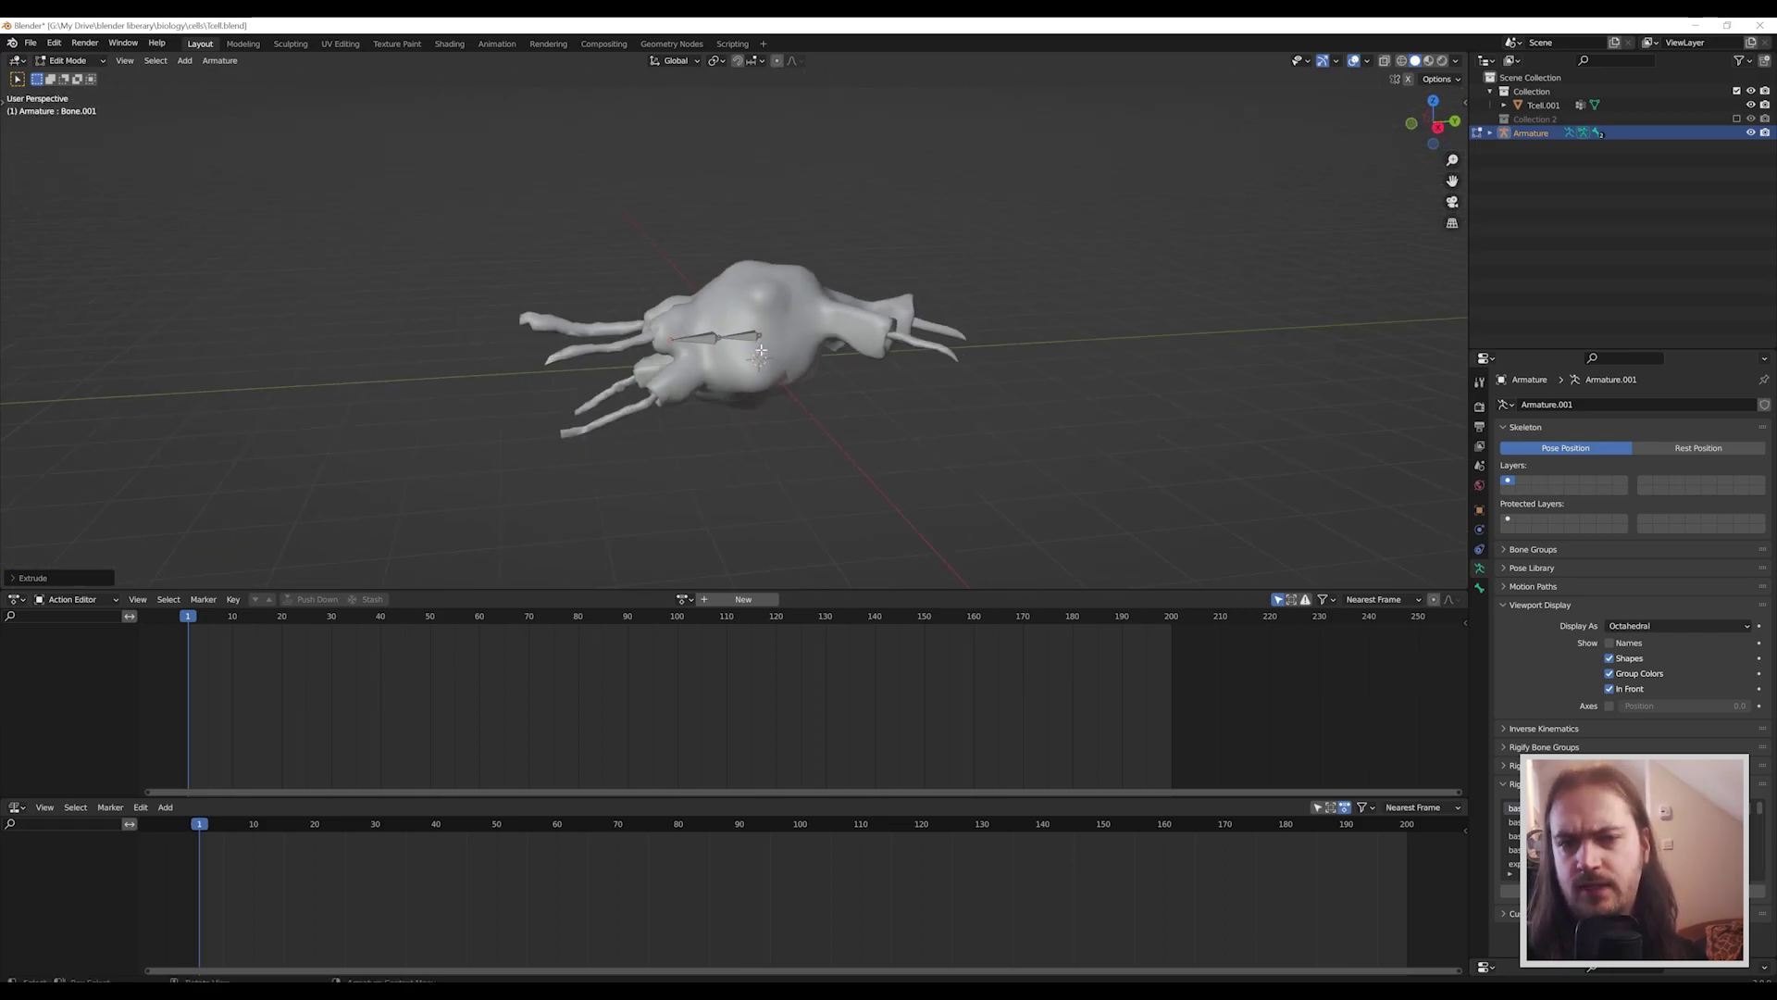
pyautogui.moveTo(754, 349); pyautogui.dragTo(757, 390, button='middle')
pyautogui.click(751, 382)
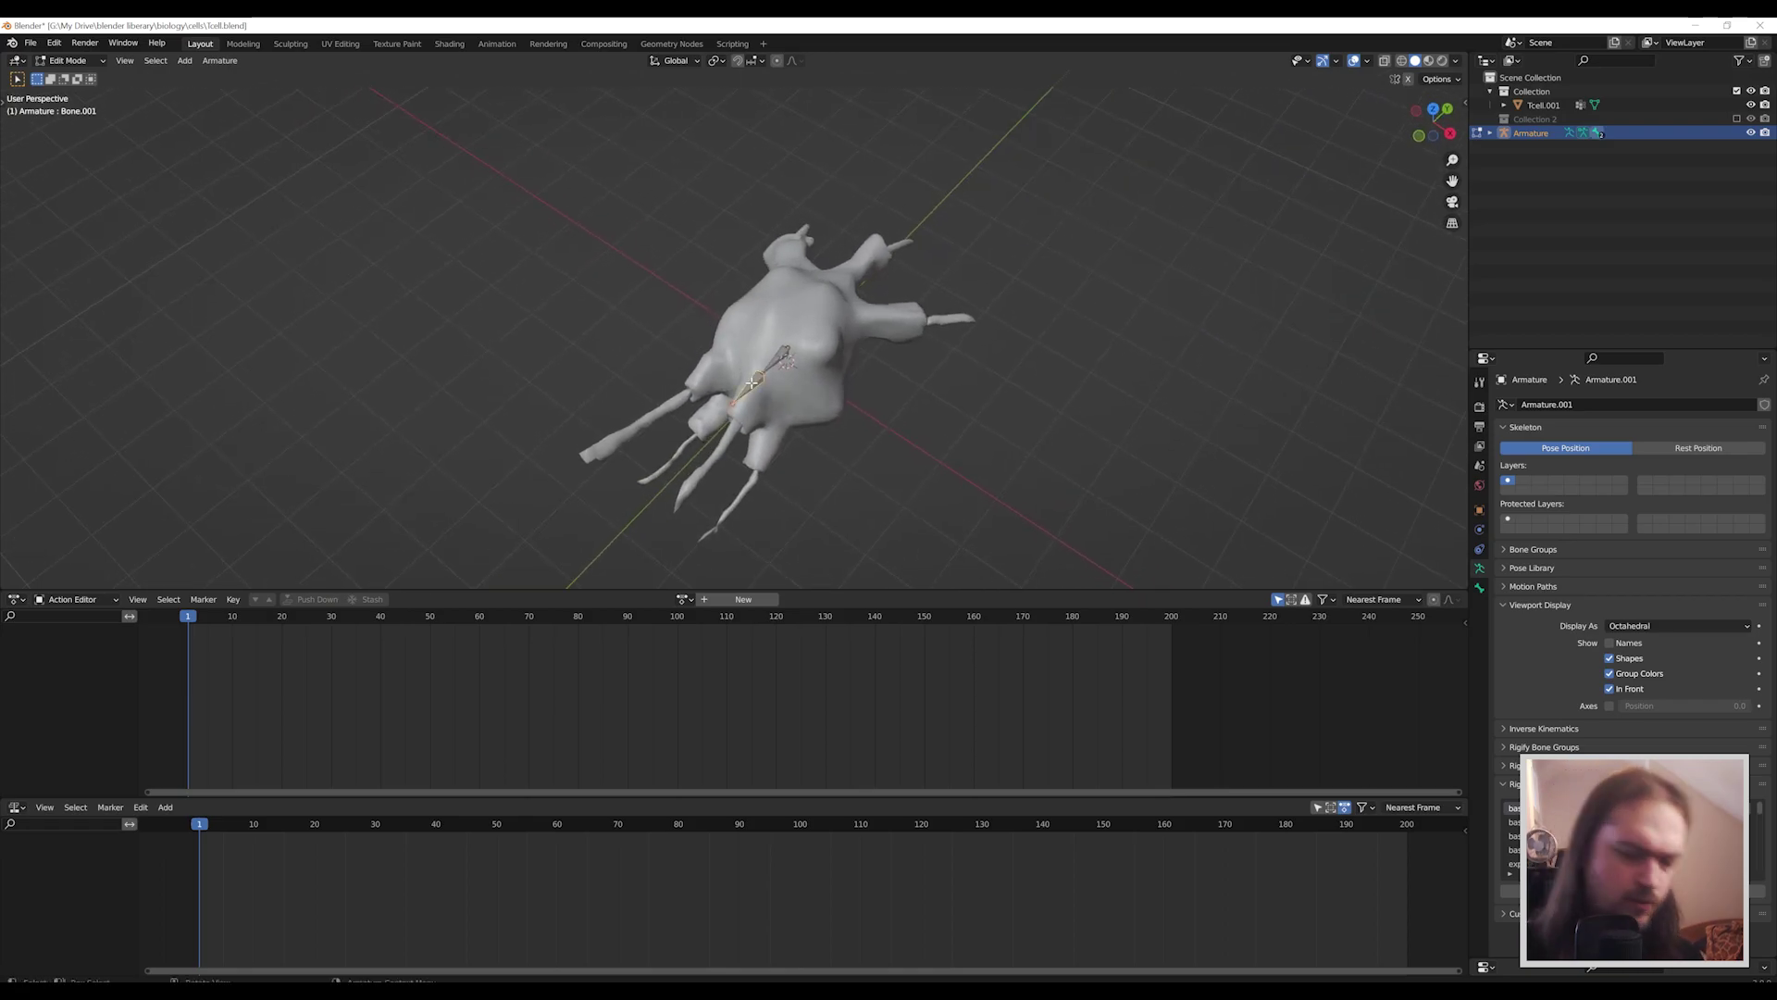
pyautogui.hotkey('alt', 'p')
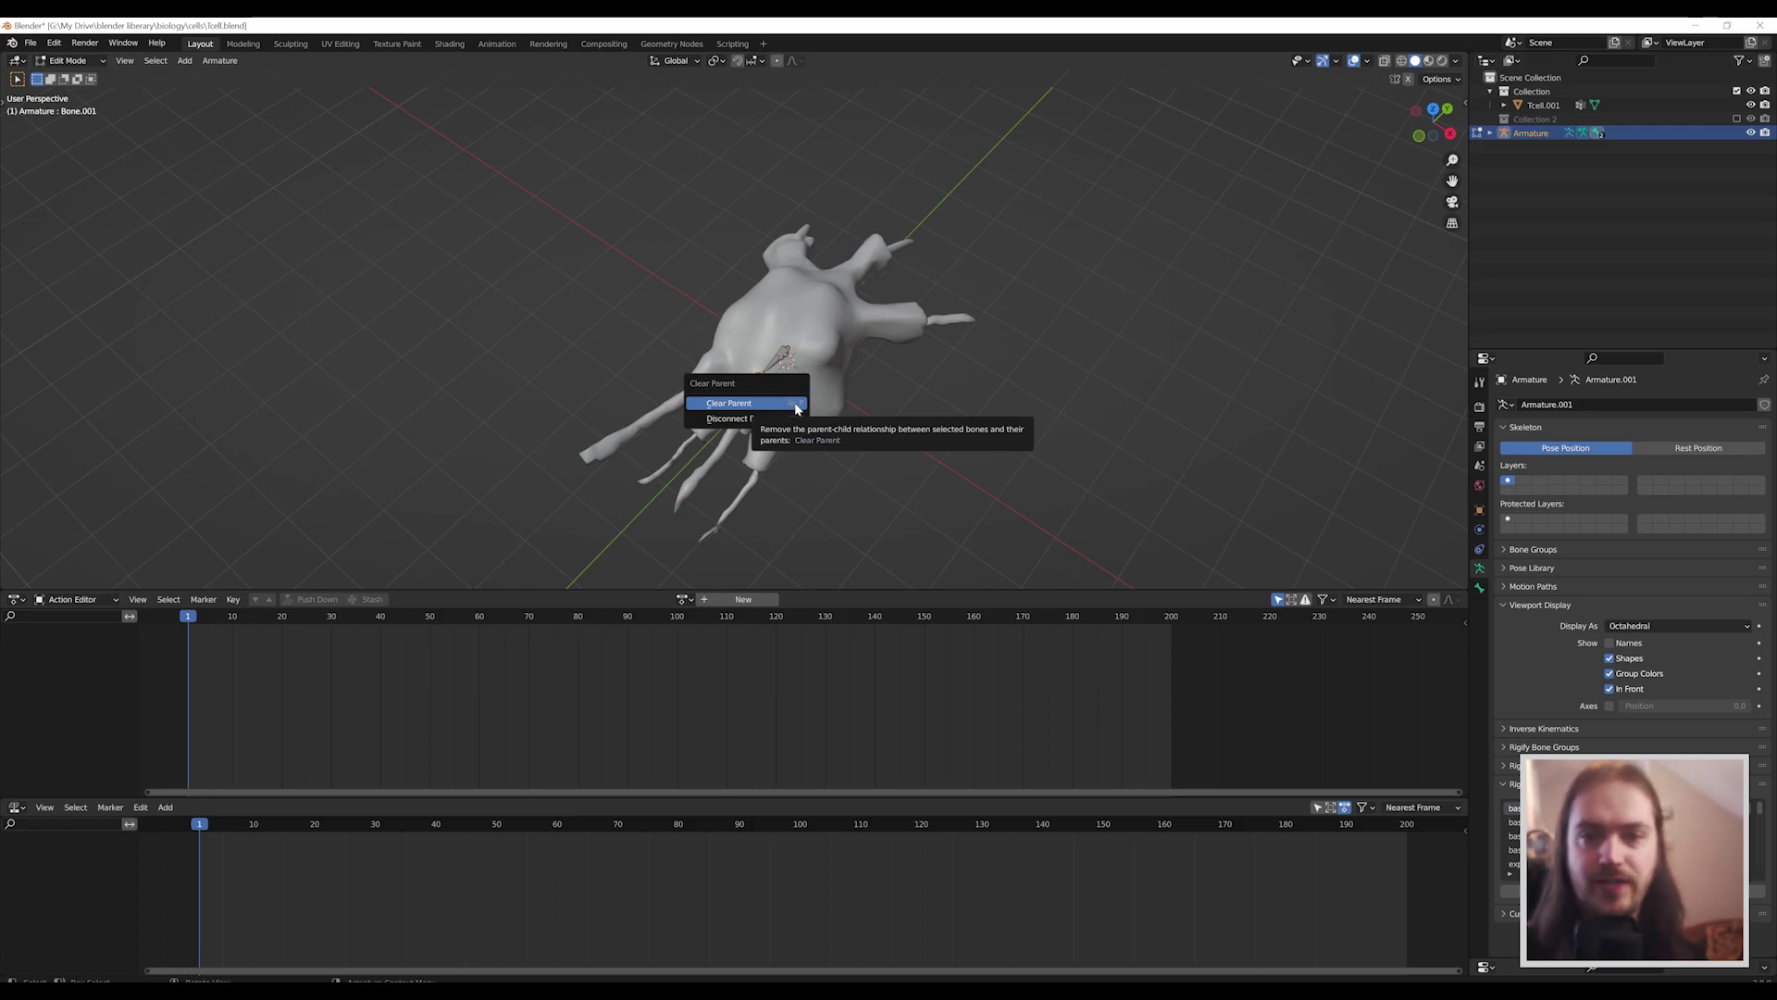
pyautogui.click(768, 405)
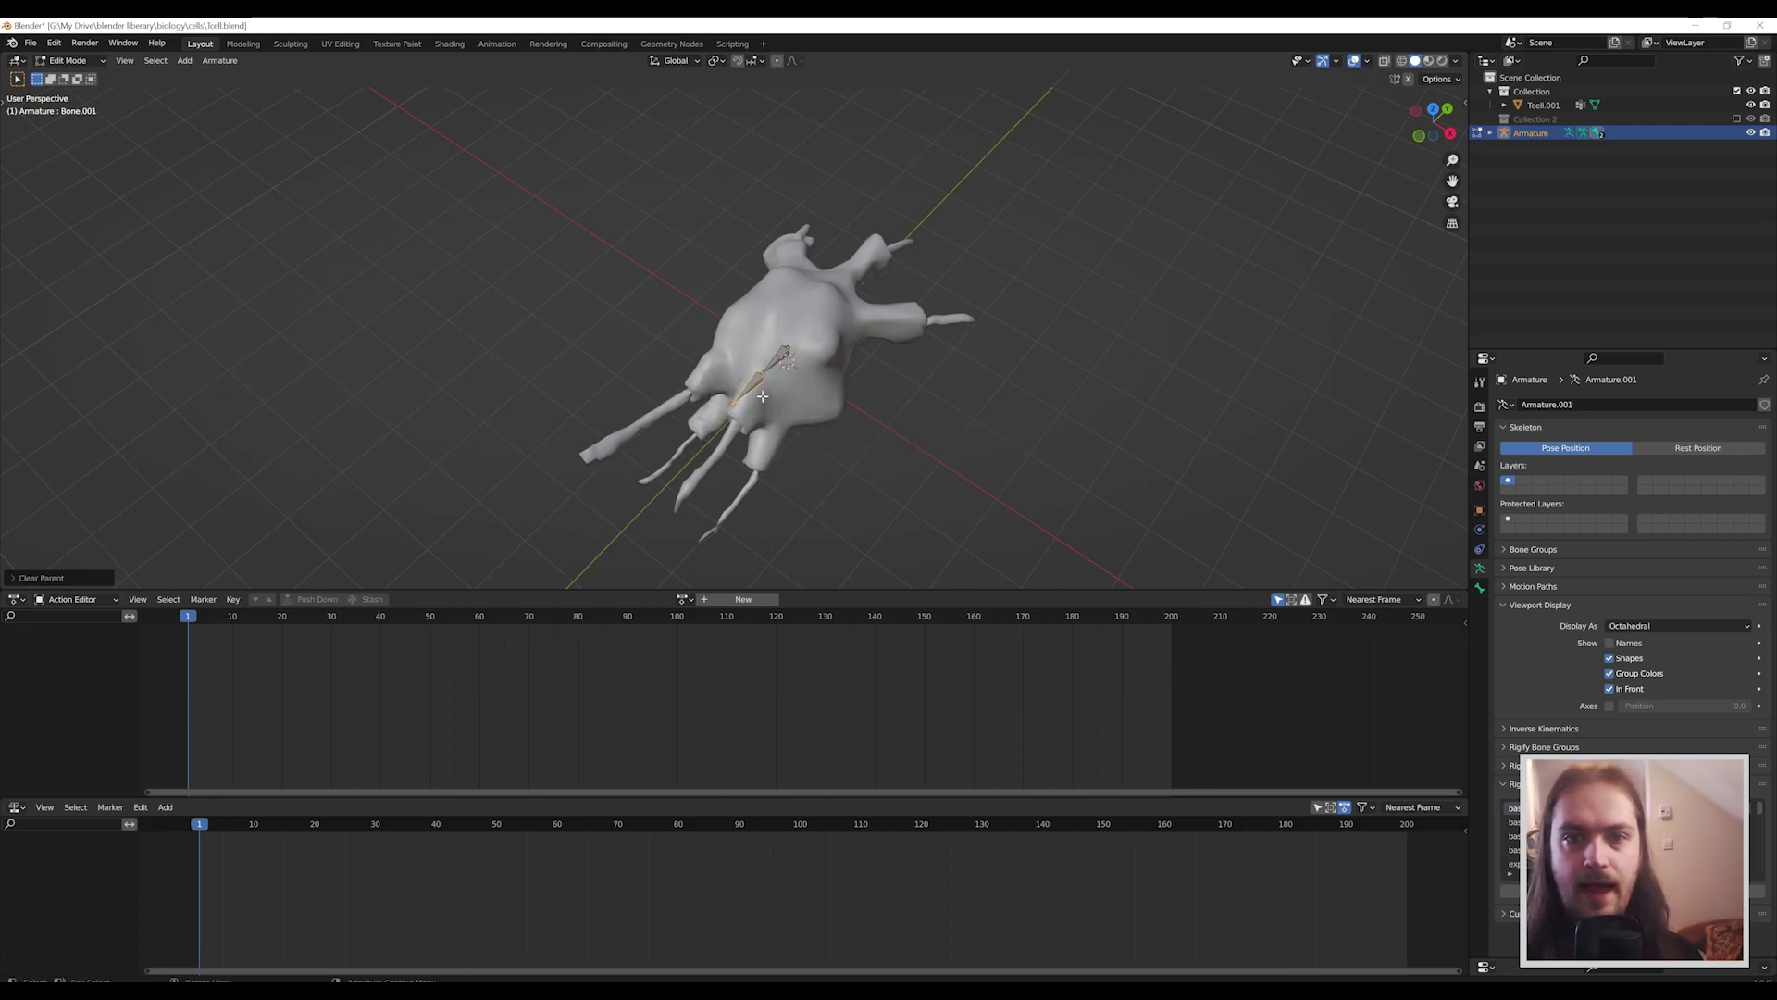
# In top view, move the detached bone into the base of the lower-left tentacle with Z locked and rotate it about Z to match.
pyautogui.moveTo(751, 386); pyautogui.dragTo(730, 354, button='middle')
pyautogui.press('KP_7')
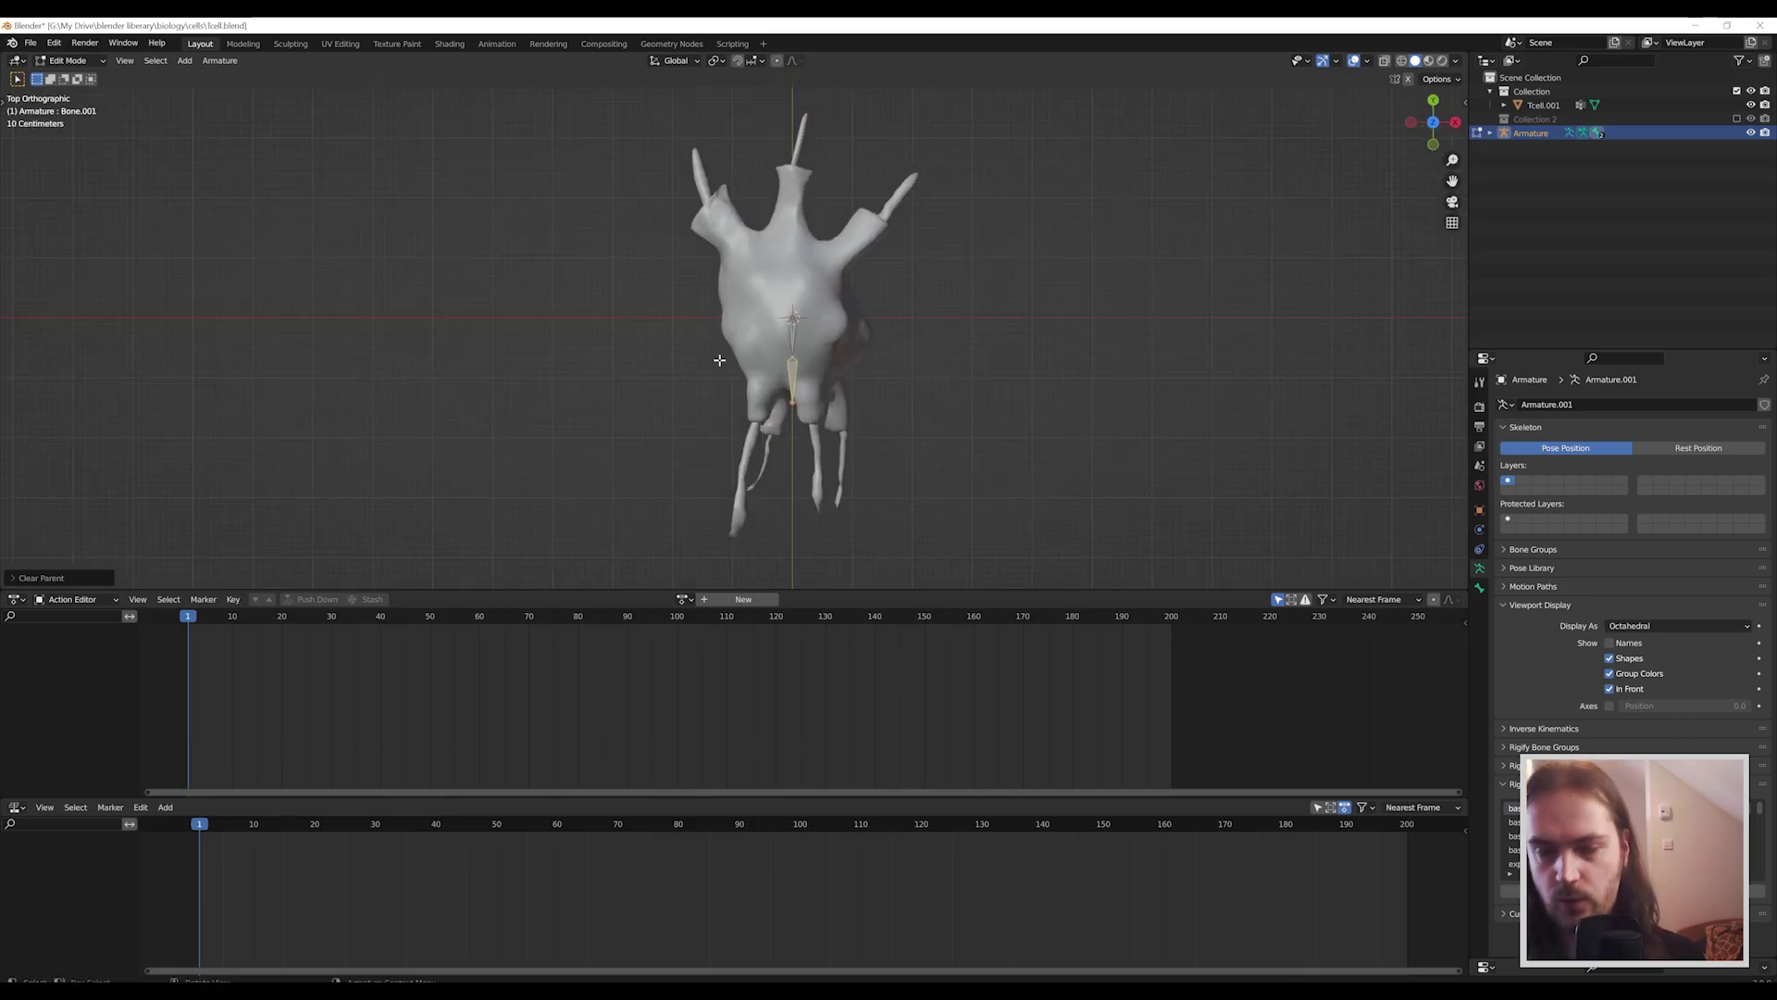
pyautogui.press('g')
pyautogui.hotkey('shift', 'z')
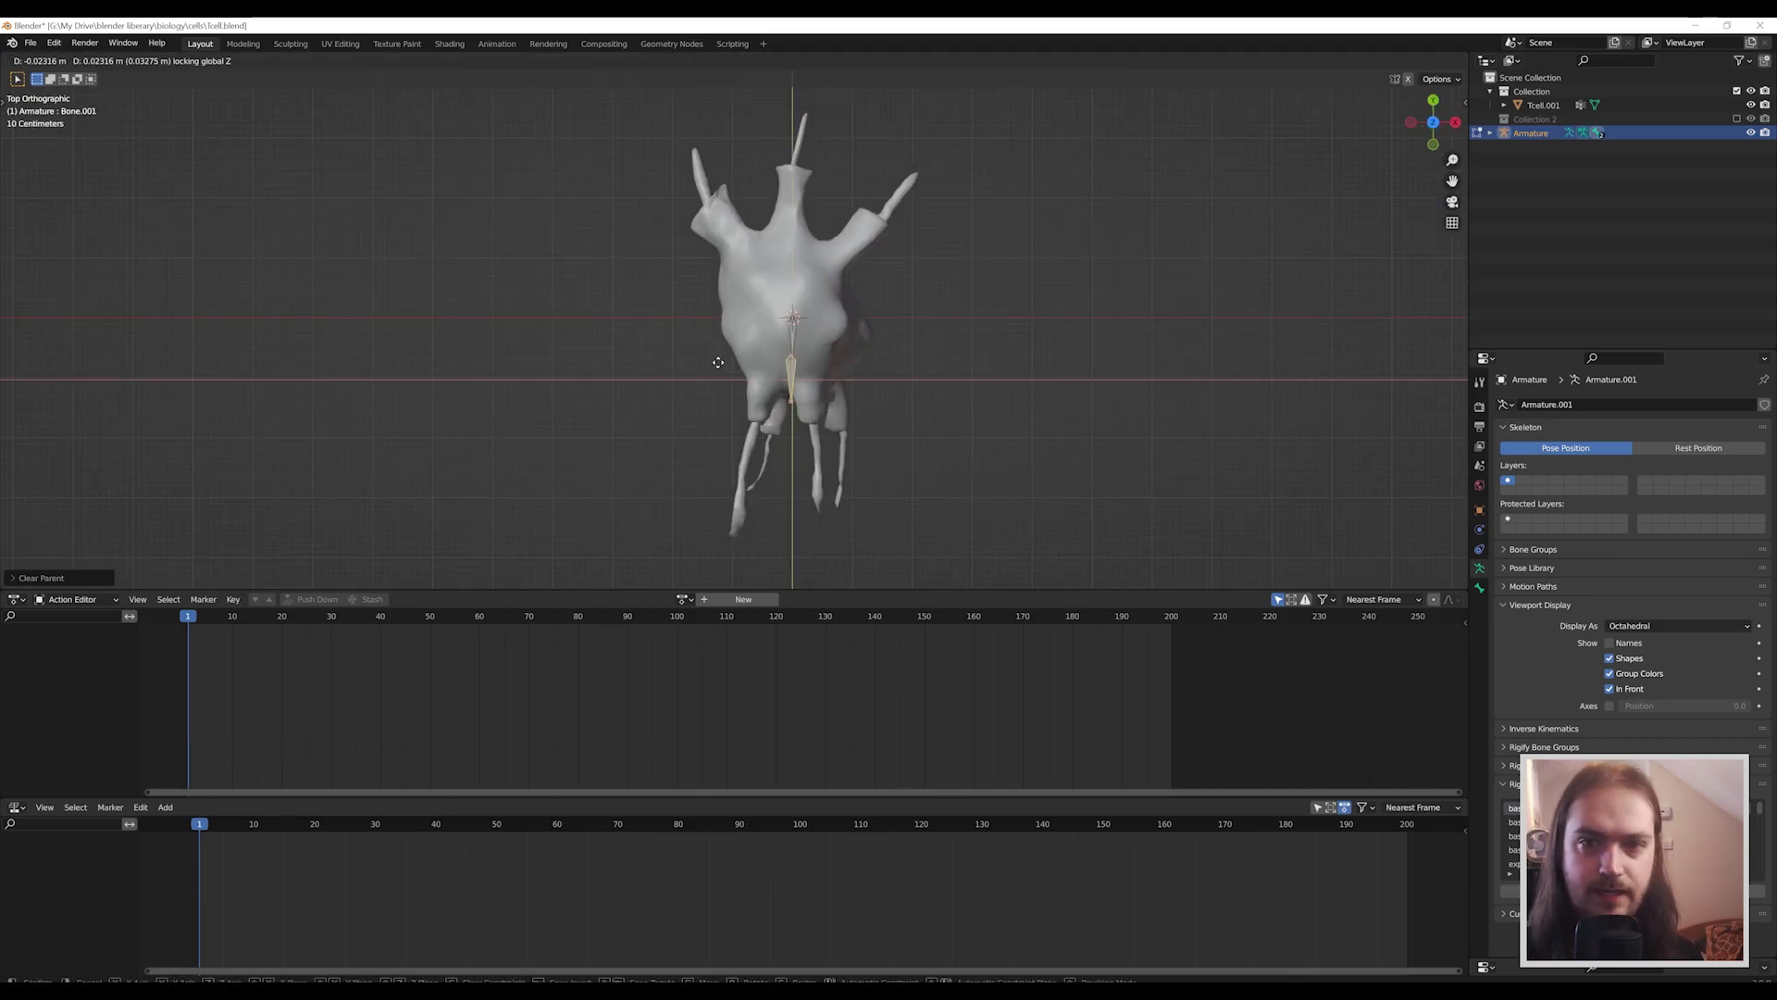
pyautogui.click(690, 376)
pyautogui.press('r')
pyautogui.press('z')
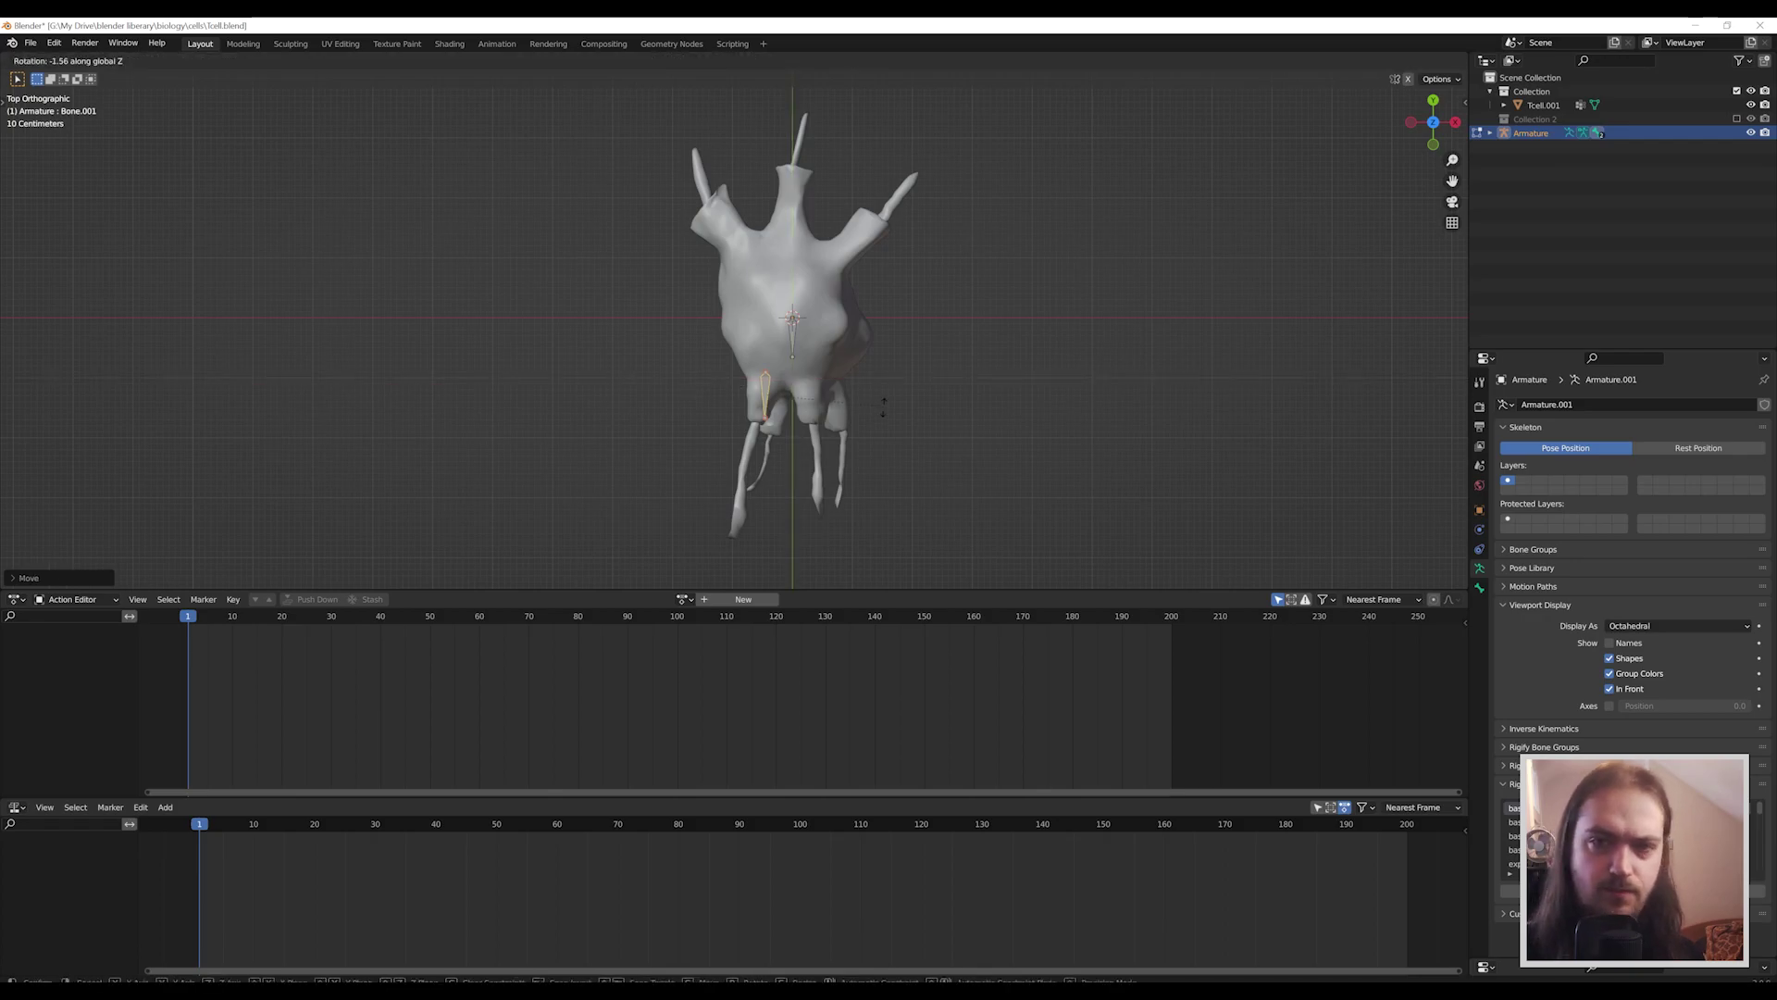
pyautogui.click(851, 433)
# Raise the detached bone along the Z axis so it sits inside the base of the upper tentacle.
pyautogui.moveTo(850, 432); pyautogui.dragTo(771, 370, button='middle')
pyautogui.press('g')
pyautogui.press('z')
pyautogui.click(760, 352)
pyautogui.scroll(3, 760, 352)
pyautogui.scroll(2, 854, 418)
pyautogui.scroll(-3, 883, 398)
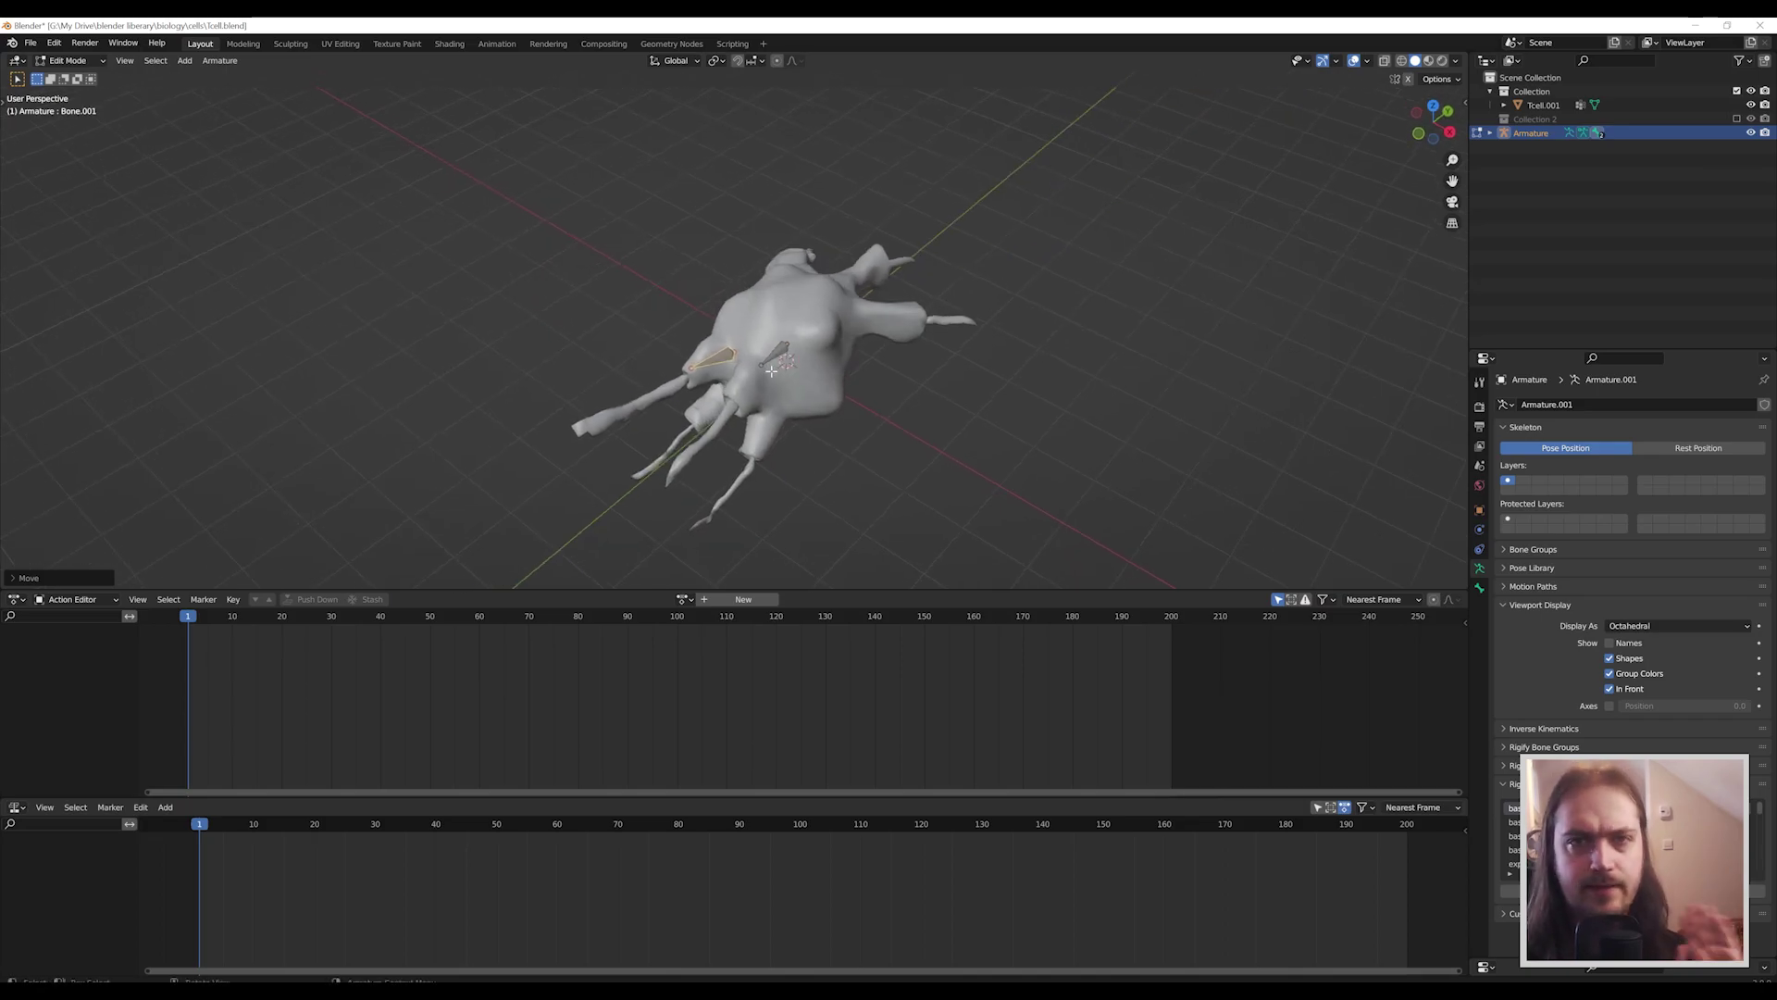
# Parent the tentacle bone to the central bone with the Keep Offset option.
pyautogui.moveTo(772, 371); pyautogui.dragTo(751, 368, button='middle')
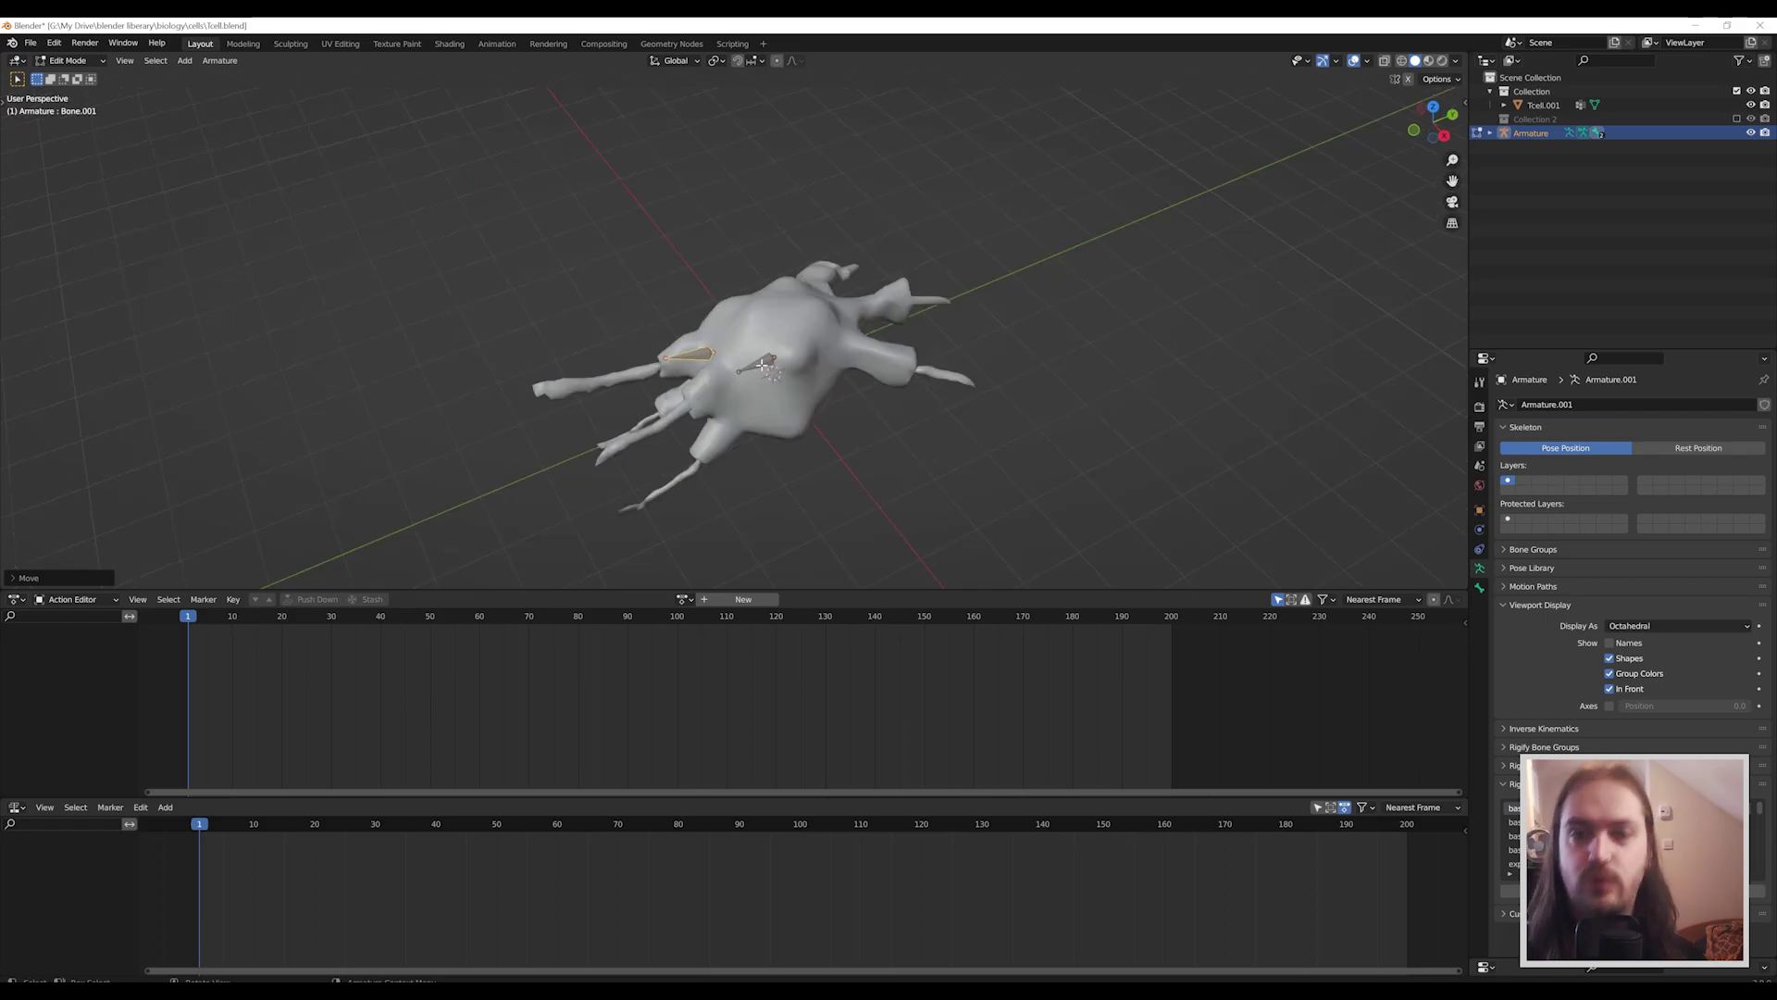
pyautogui.click(764, 368)
pyautogui.click(715, 354)
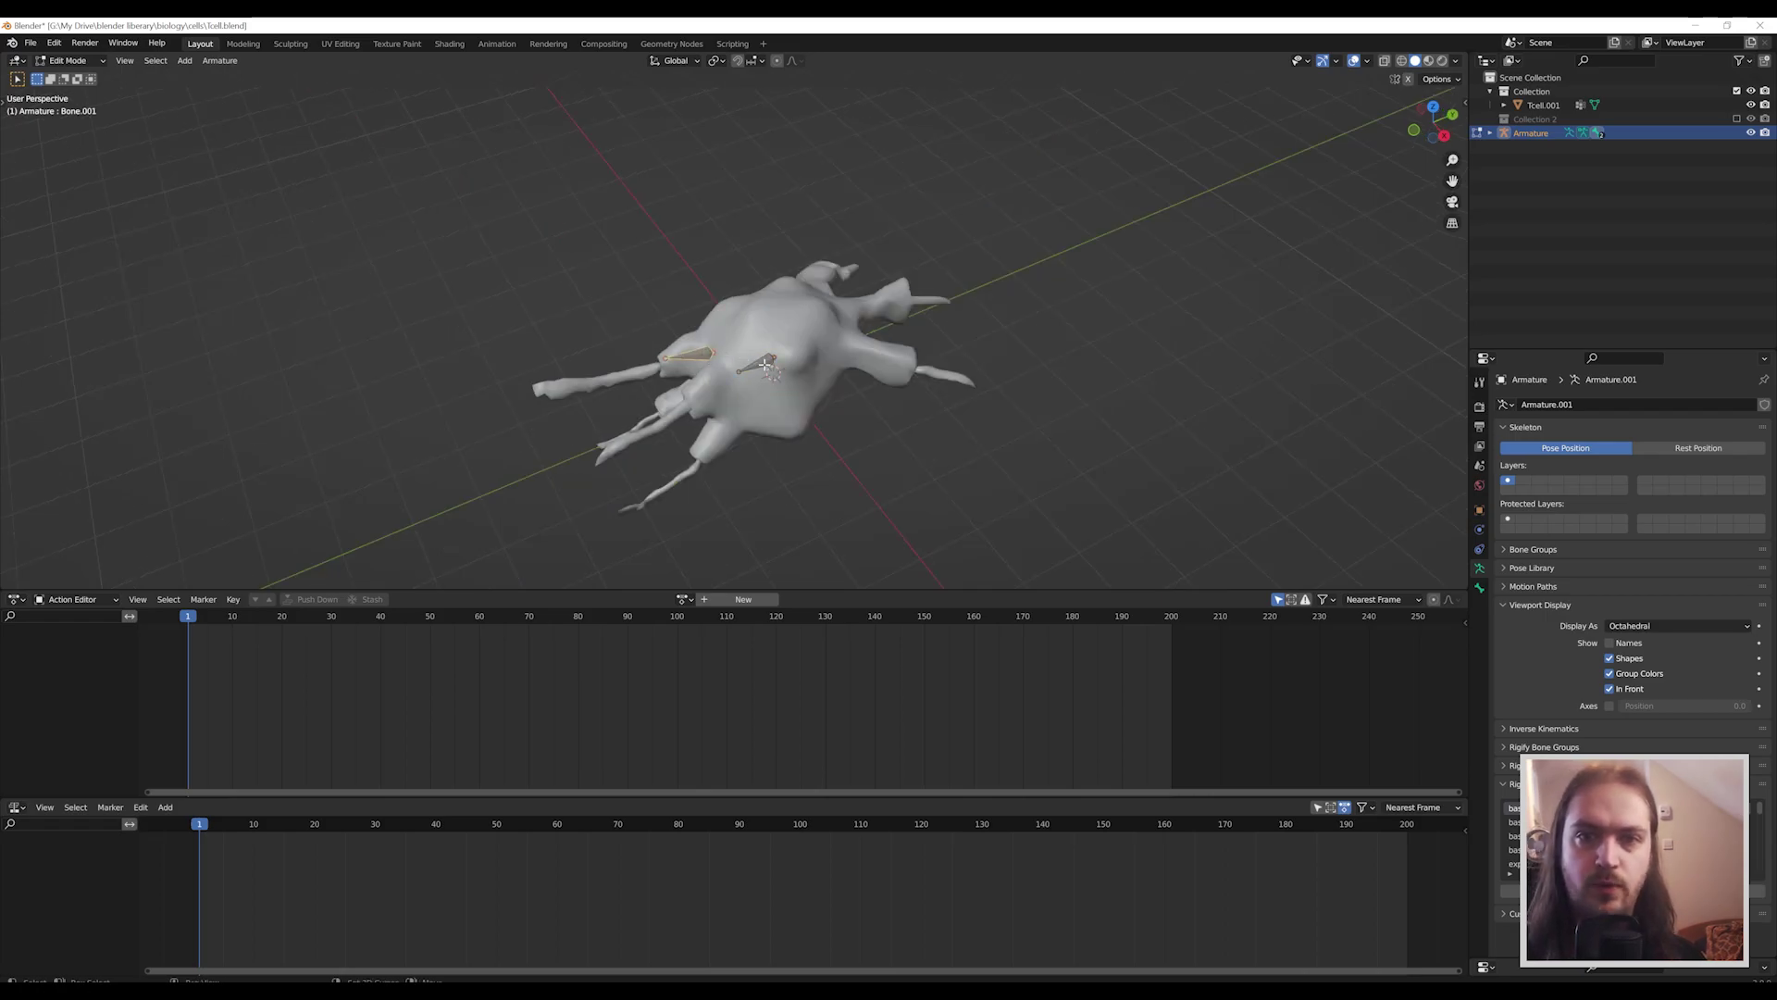
pyautogui.click(760, 366)
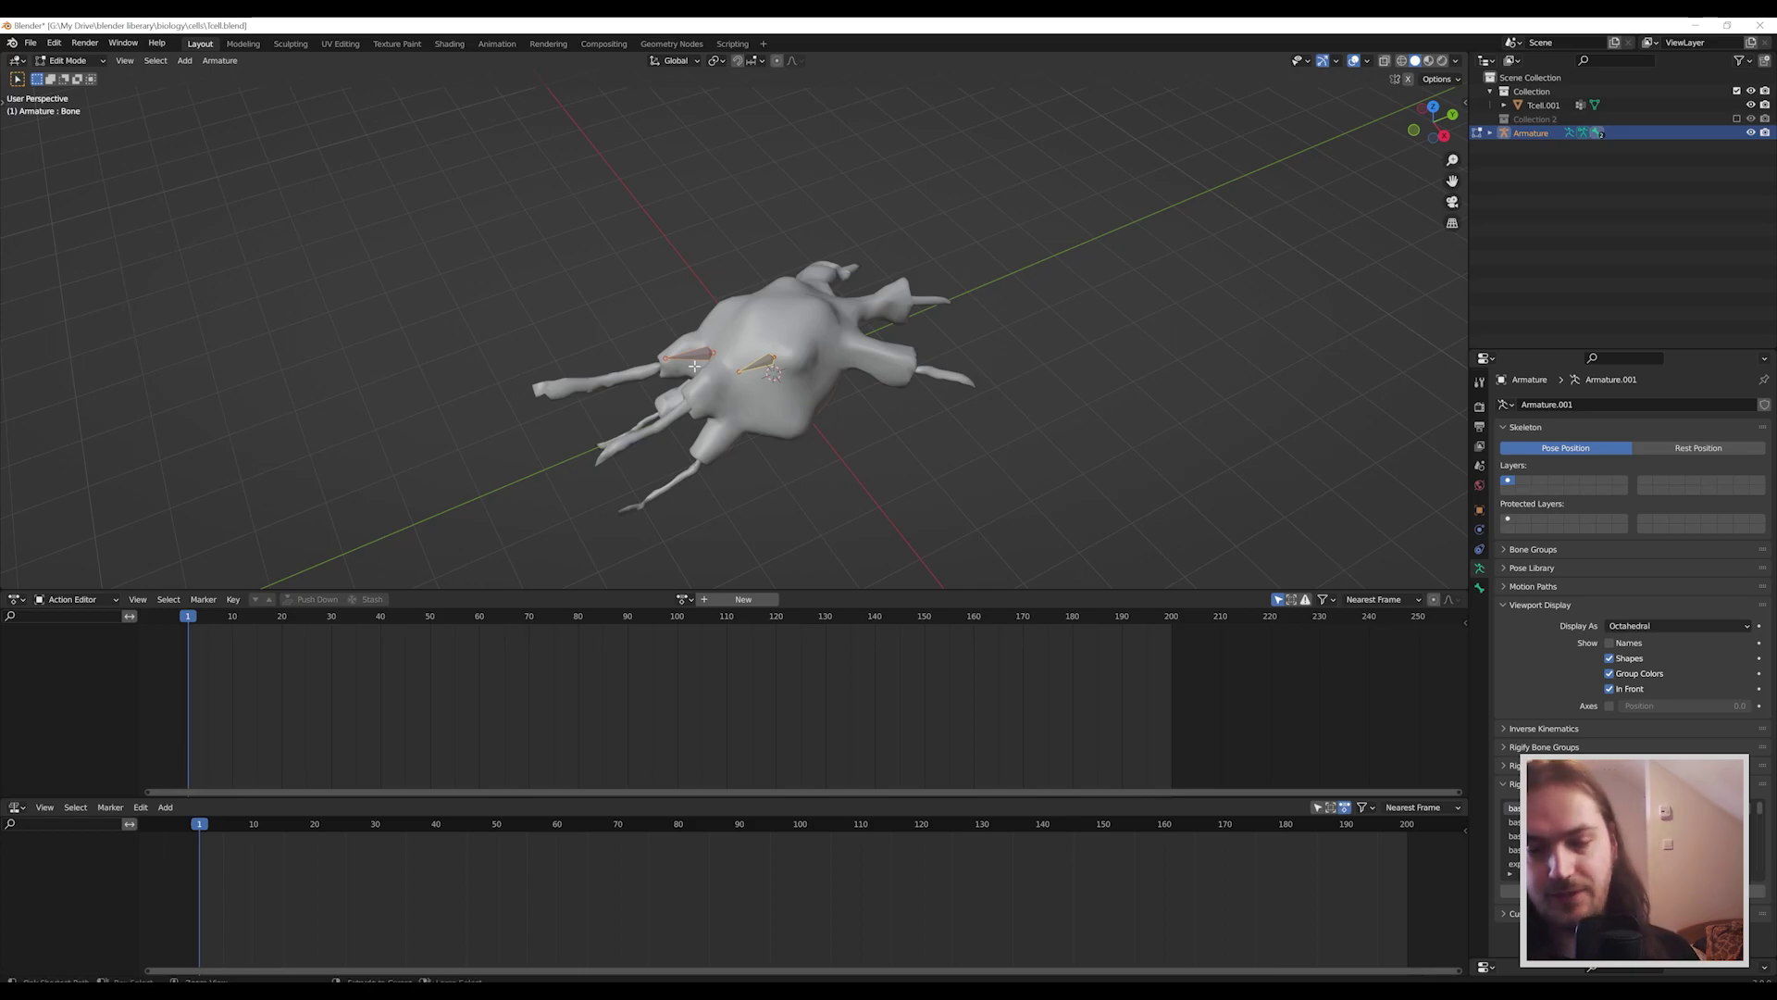
pyautogui.hotkey('ctrl', 'p')
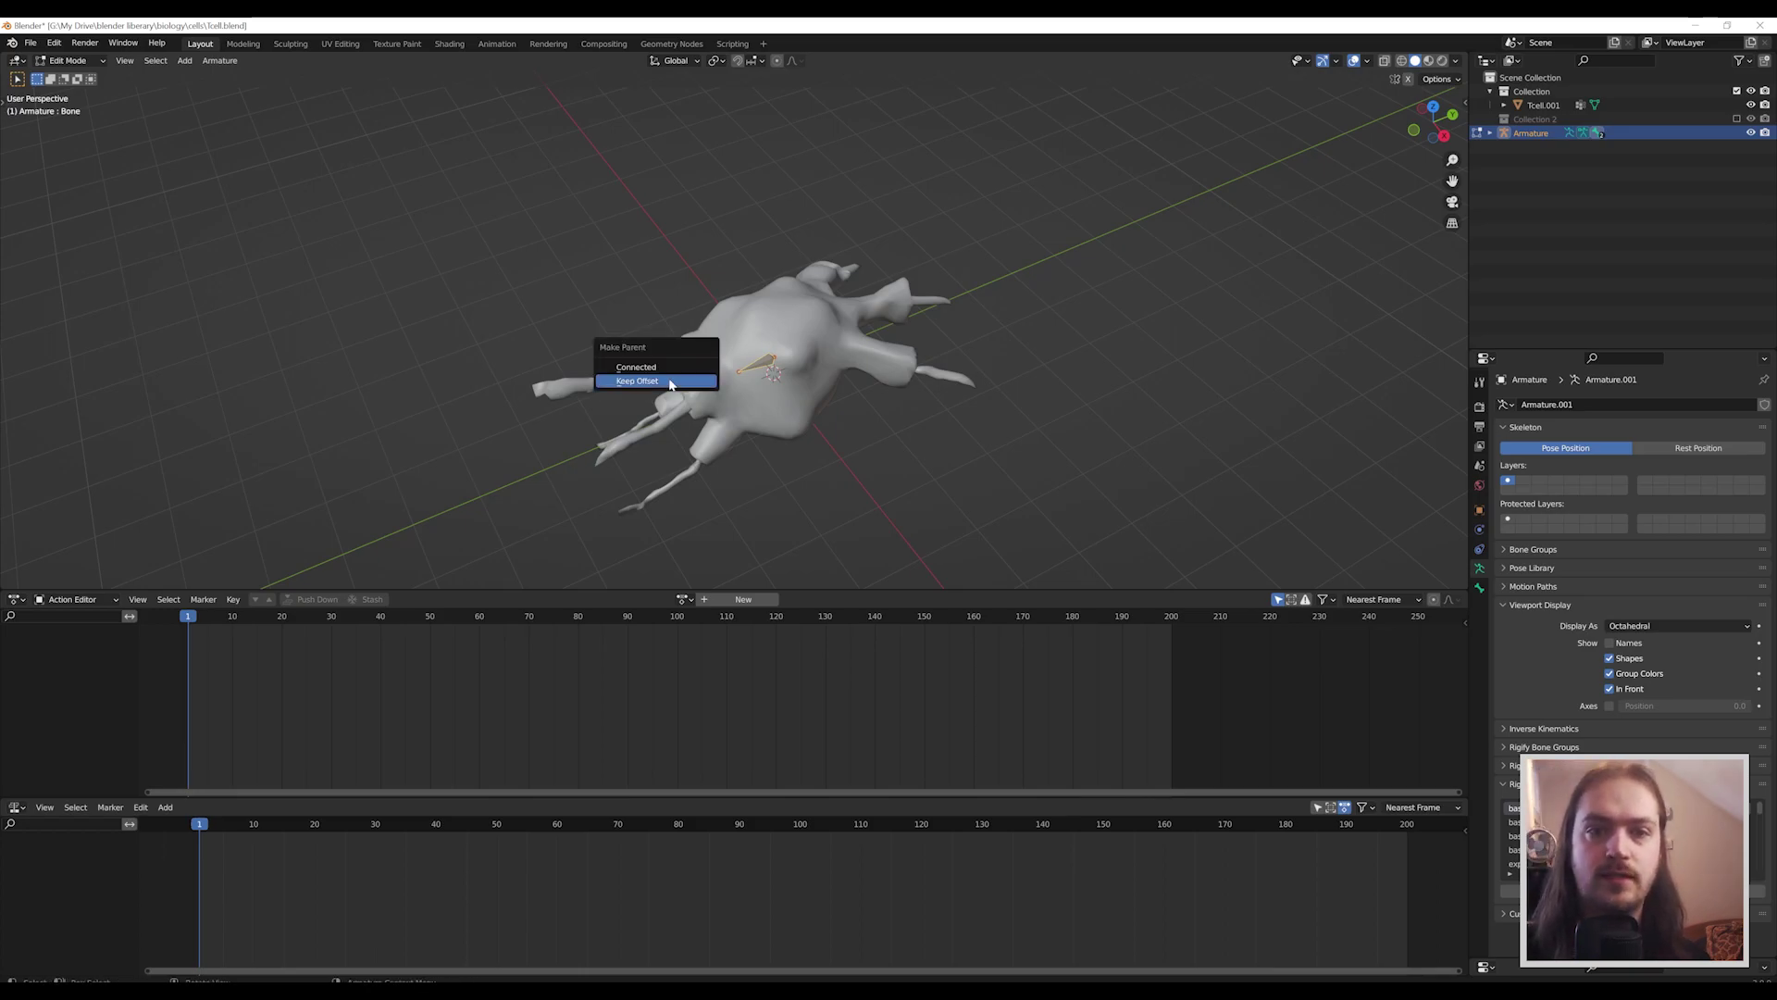
pyautogui.click(671, 382)
# Test the parenting by moving the central bone in Pose Mode, cancel the move and return to Edit Mode.
pyautogui.scroll(4, 732, 382)
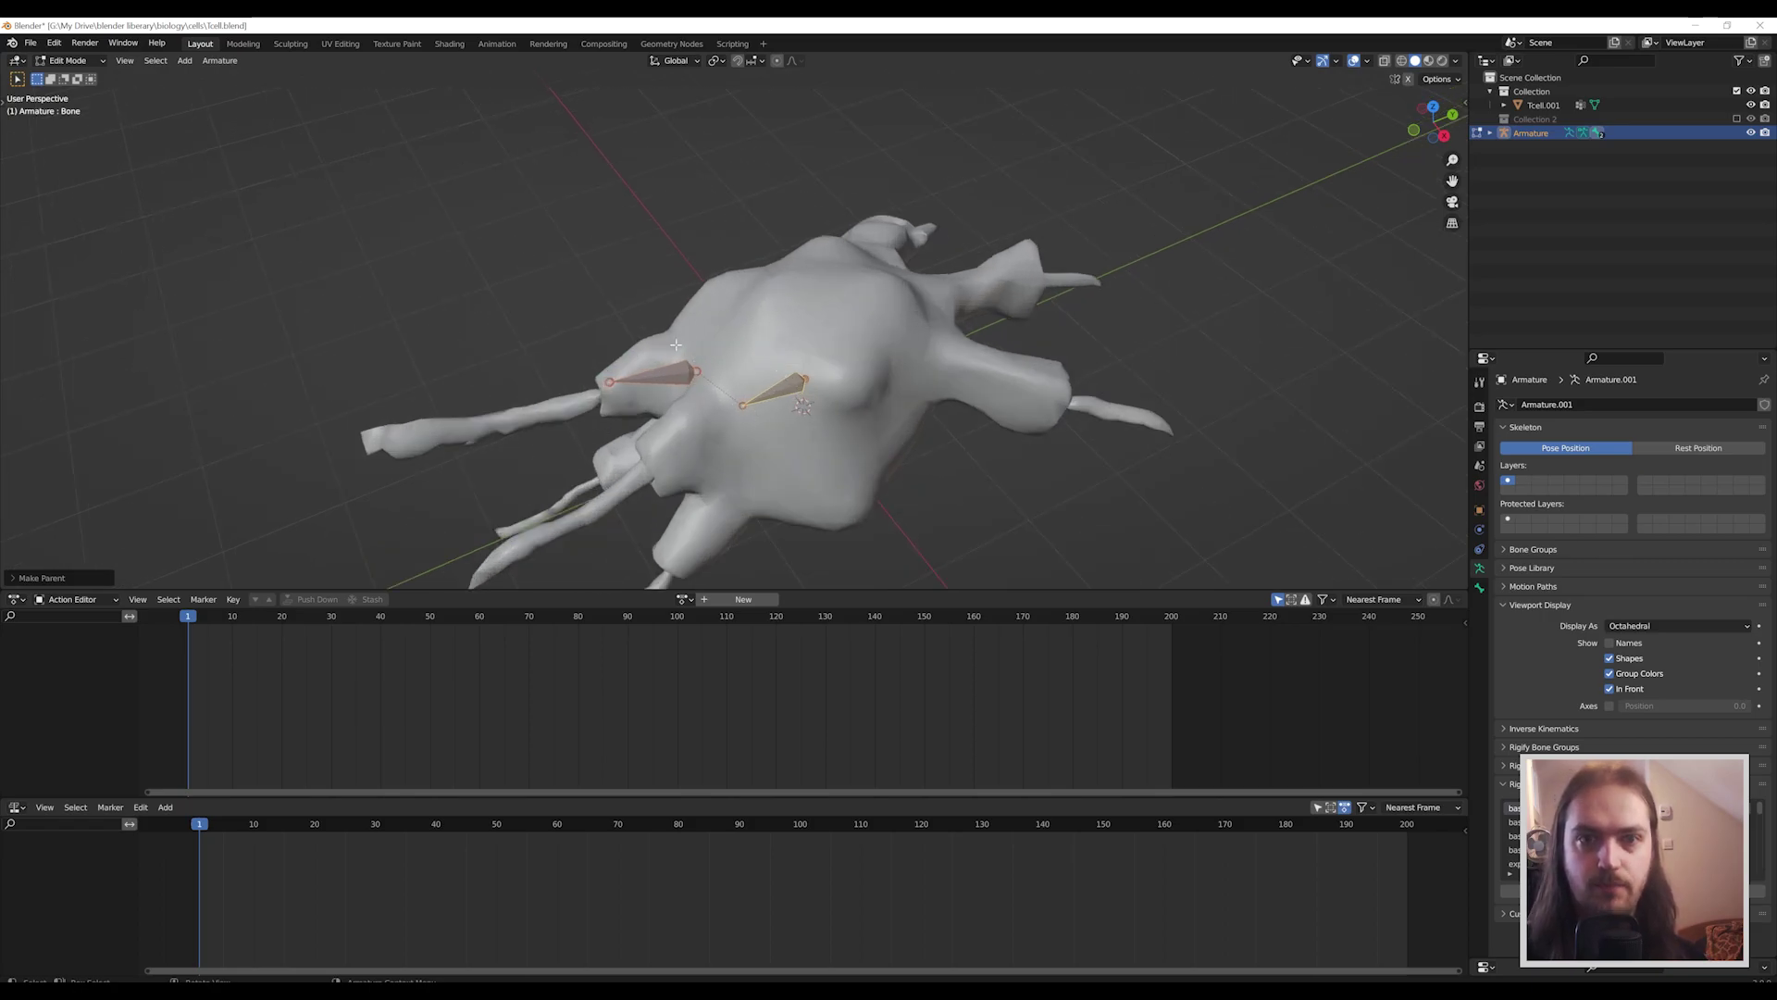
pyautogui.click(783, 386)
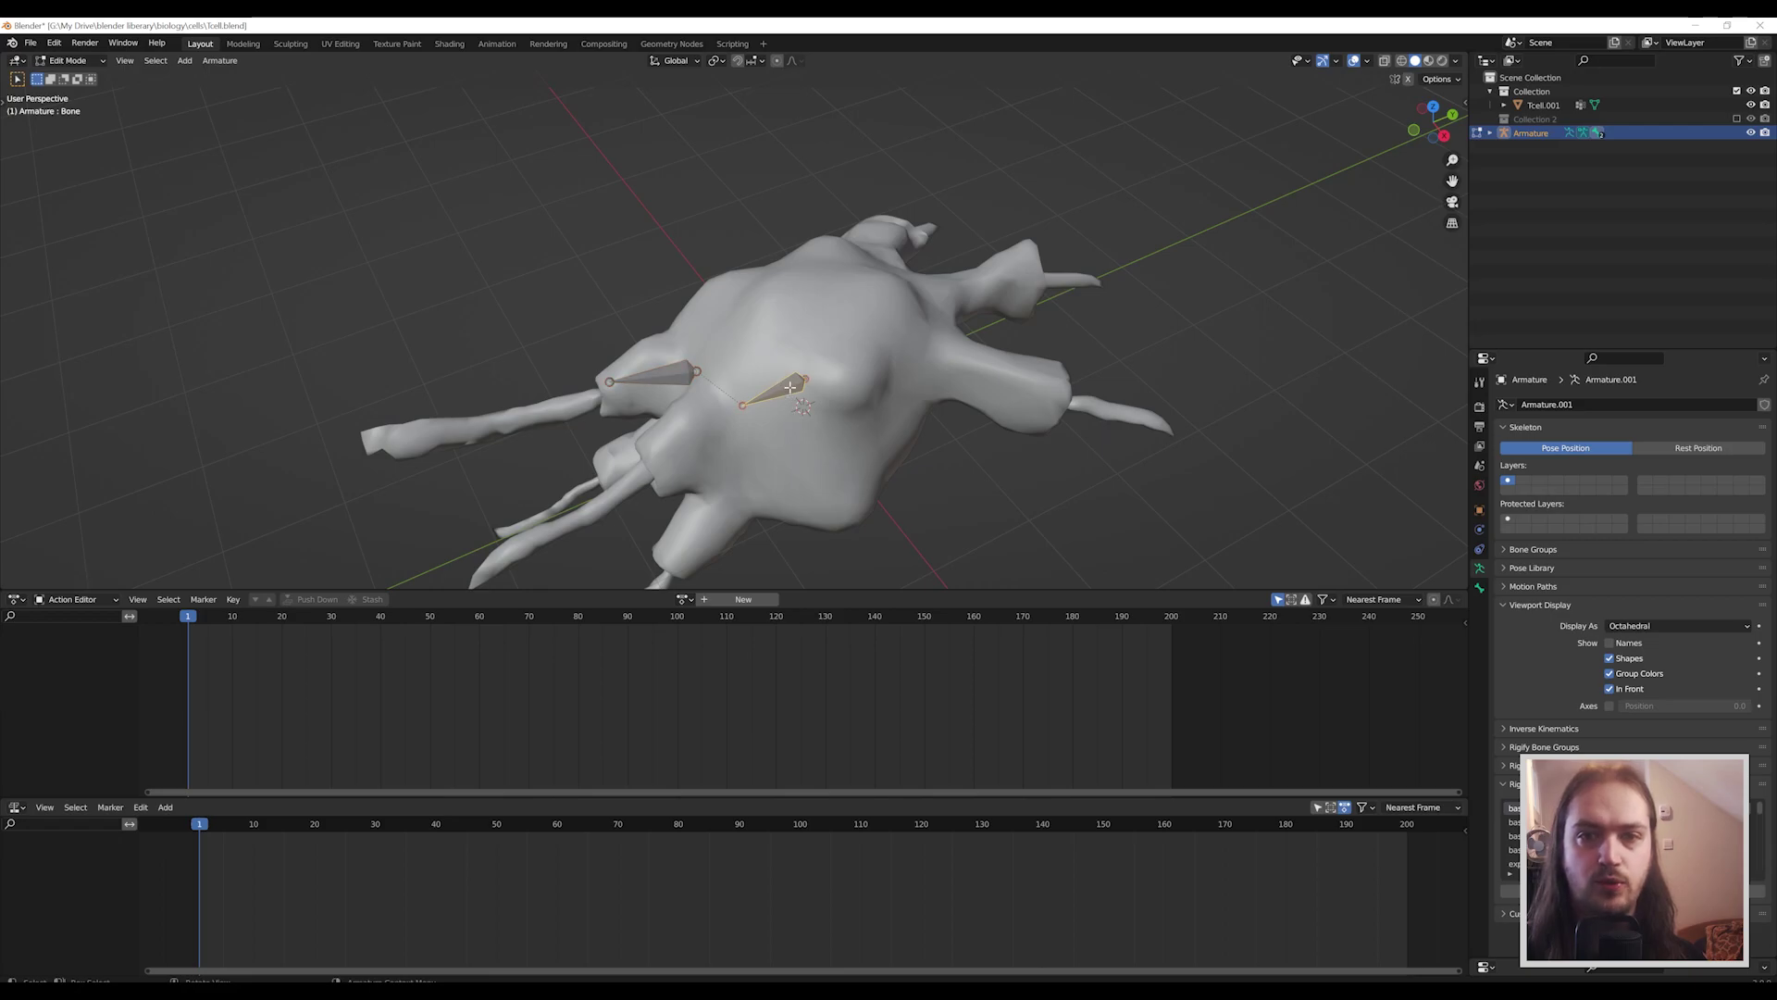
pyautogui.click(70, 61)
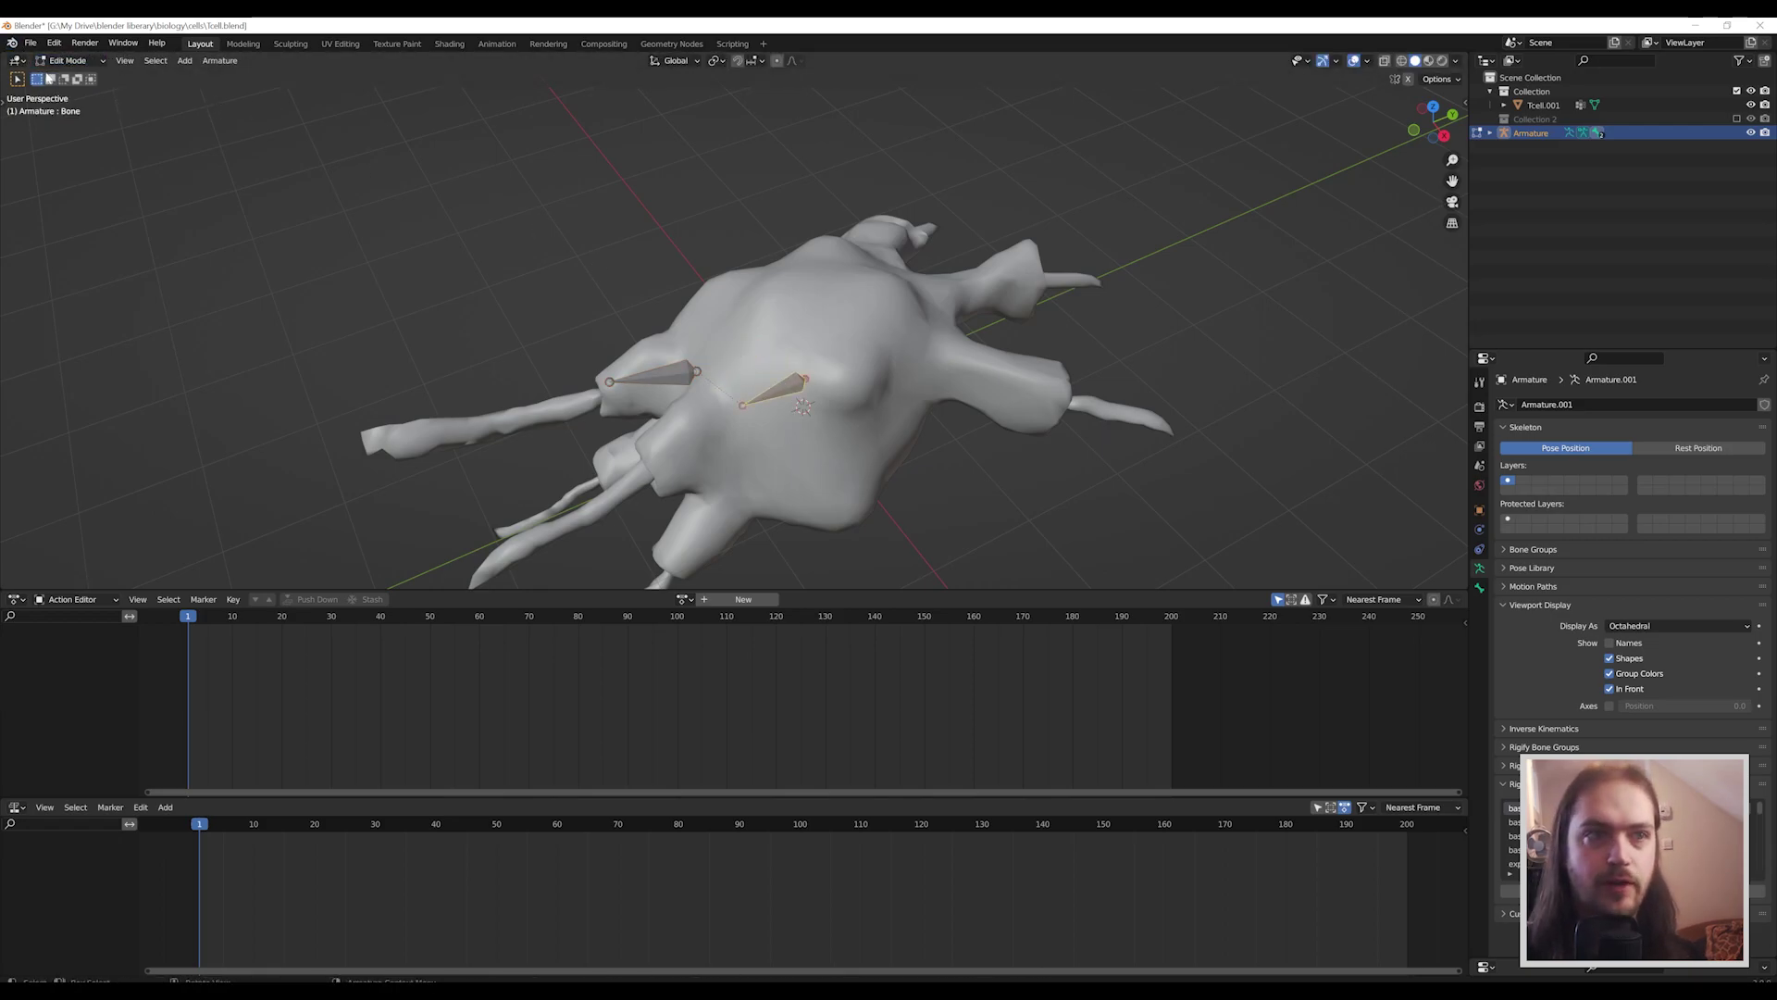
pyautogui.click(70, 60)
pyautogui.click(69, 109)
pyautogui.press('g')
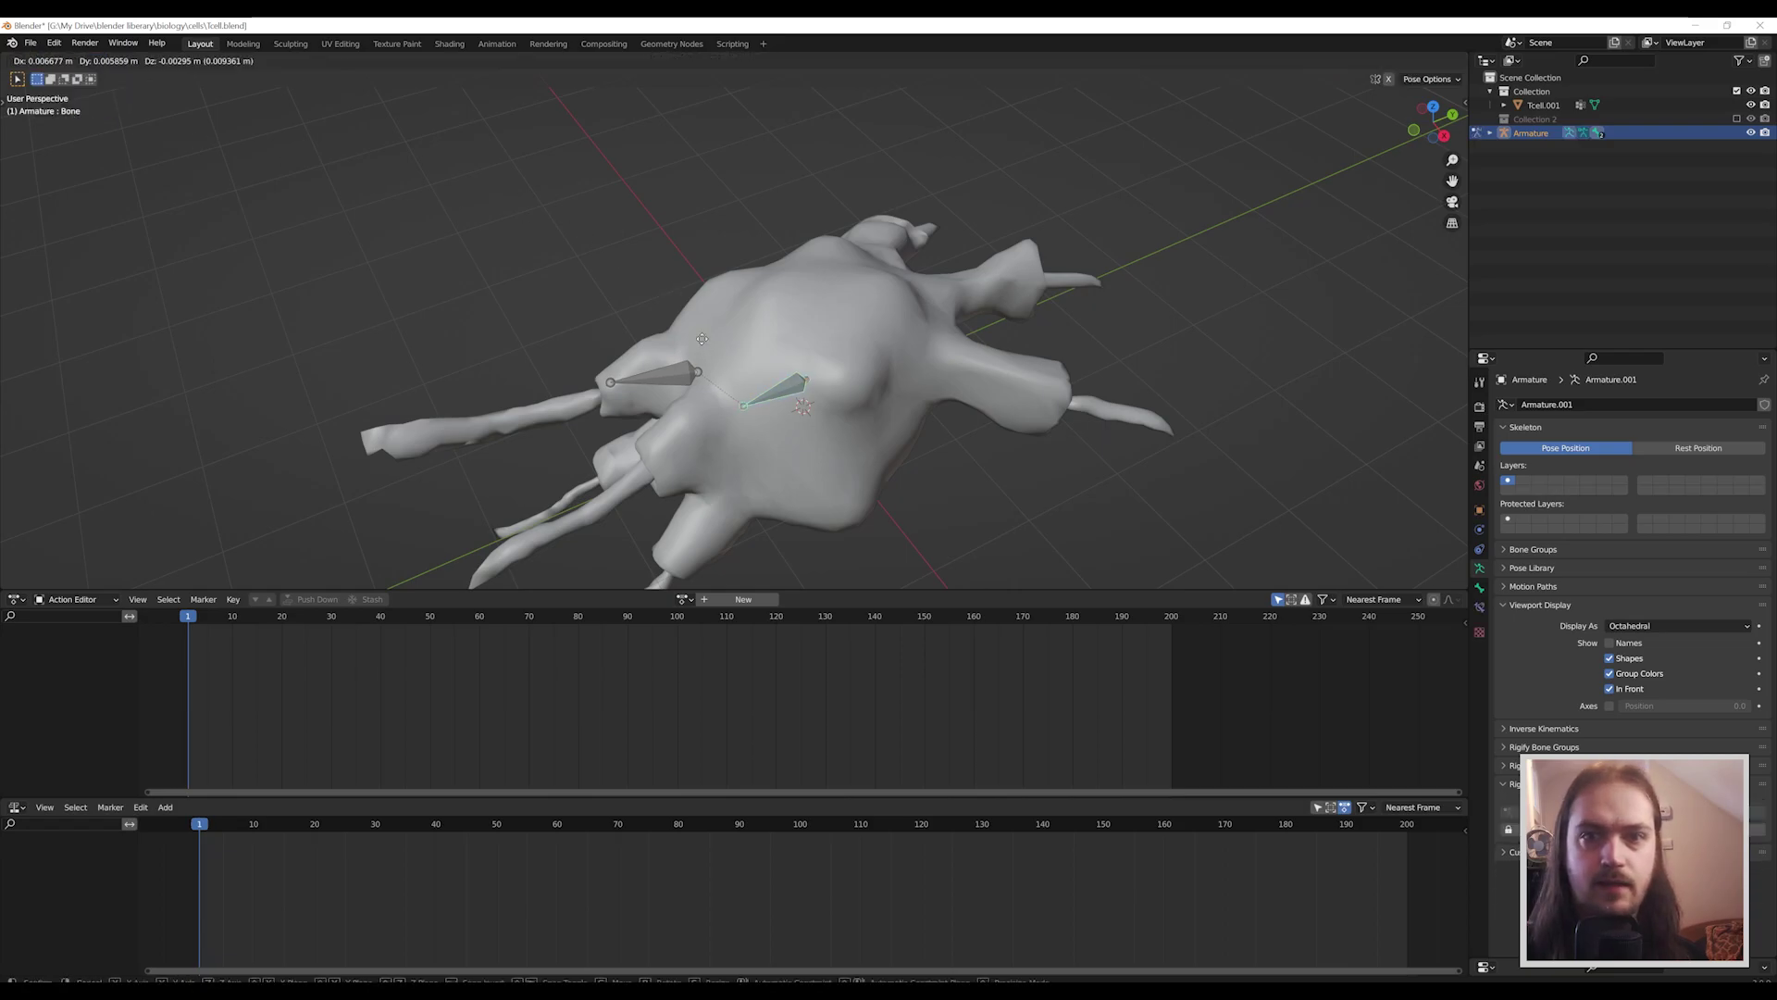
pyautogui.press('Escape')
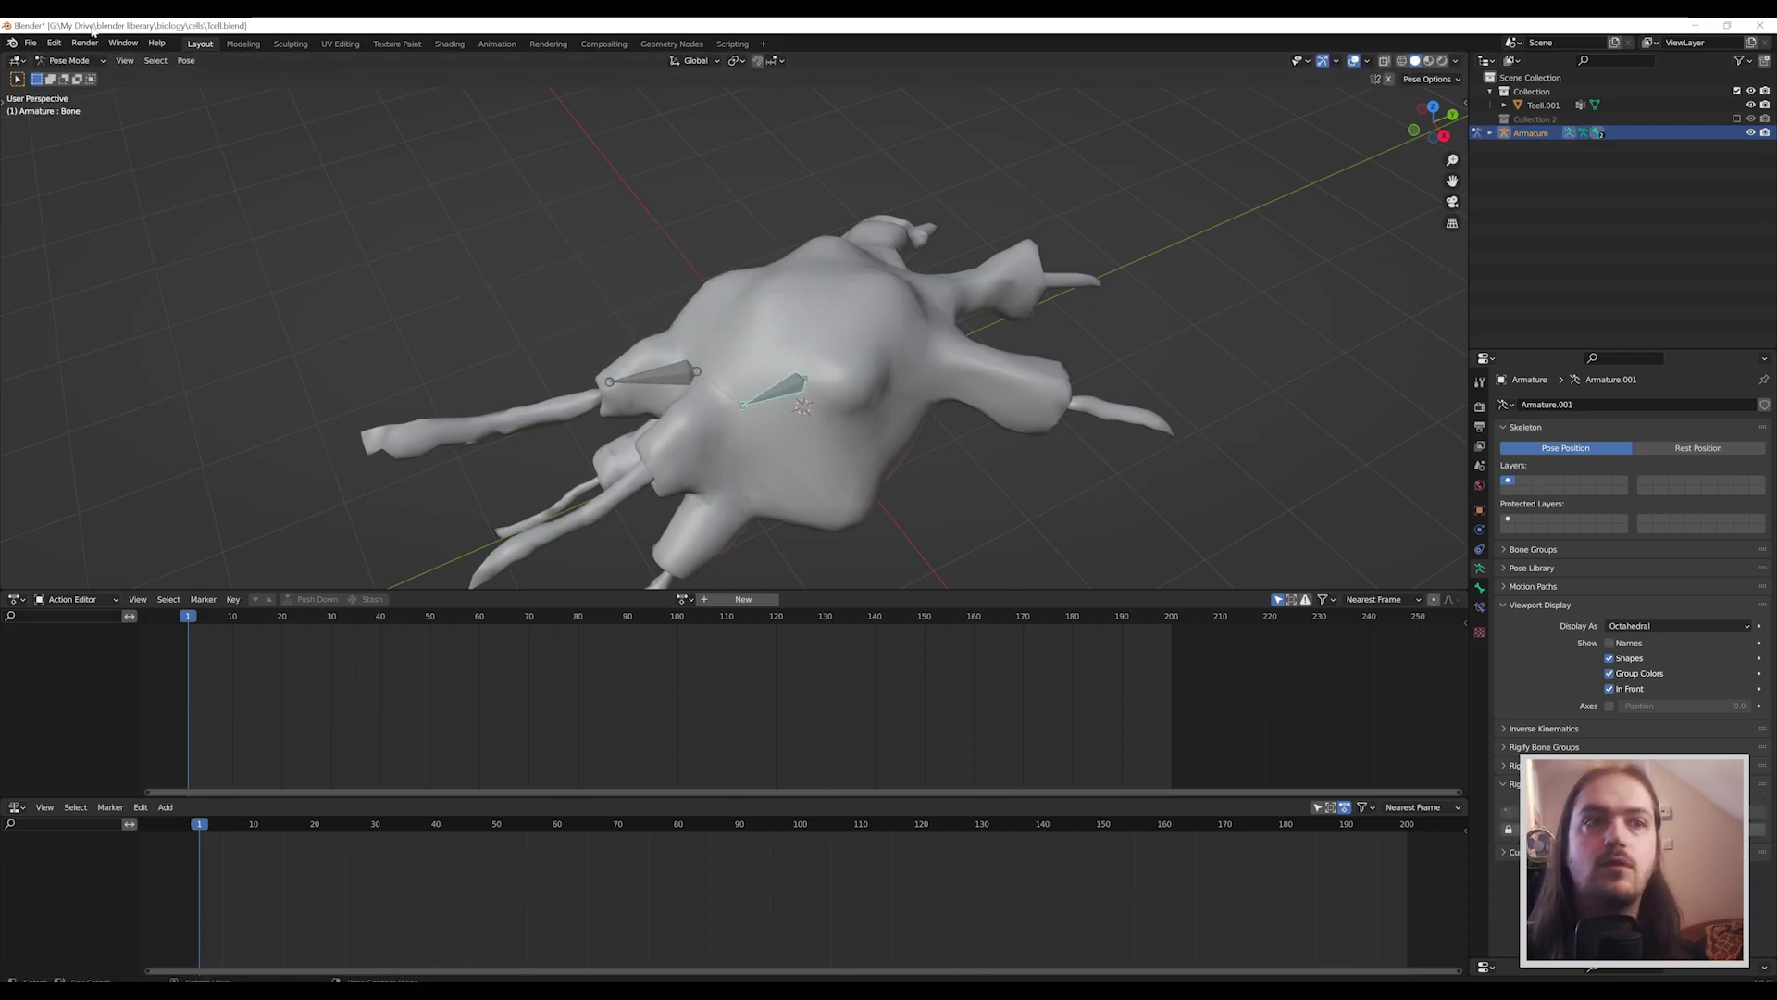
pyautogui.click(69, 60)
pyautogui.click(69, 92)
# In top view, extrude two bones of about 0.81 m and 0.93 m along the tentacle with Z locked.
pyautogui.press('KP_7')
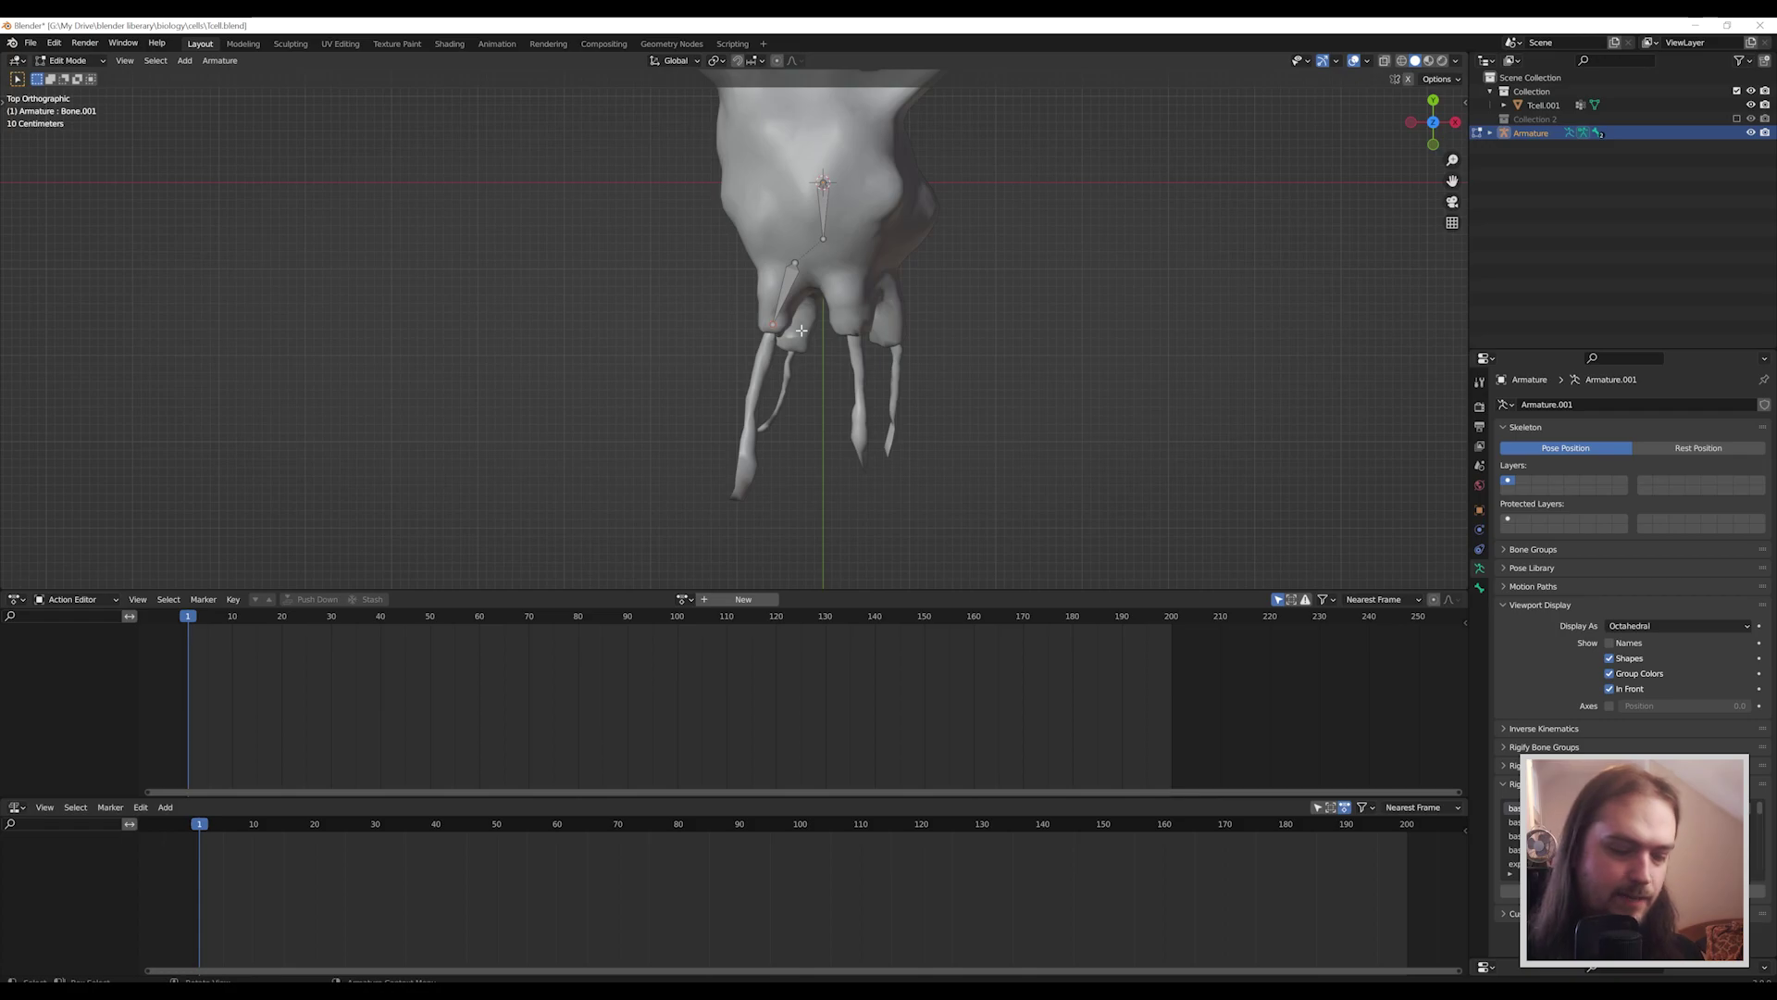
pyautogui.press('e')
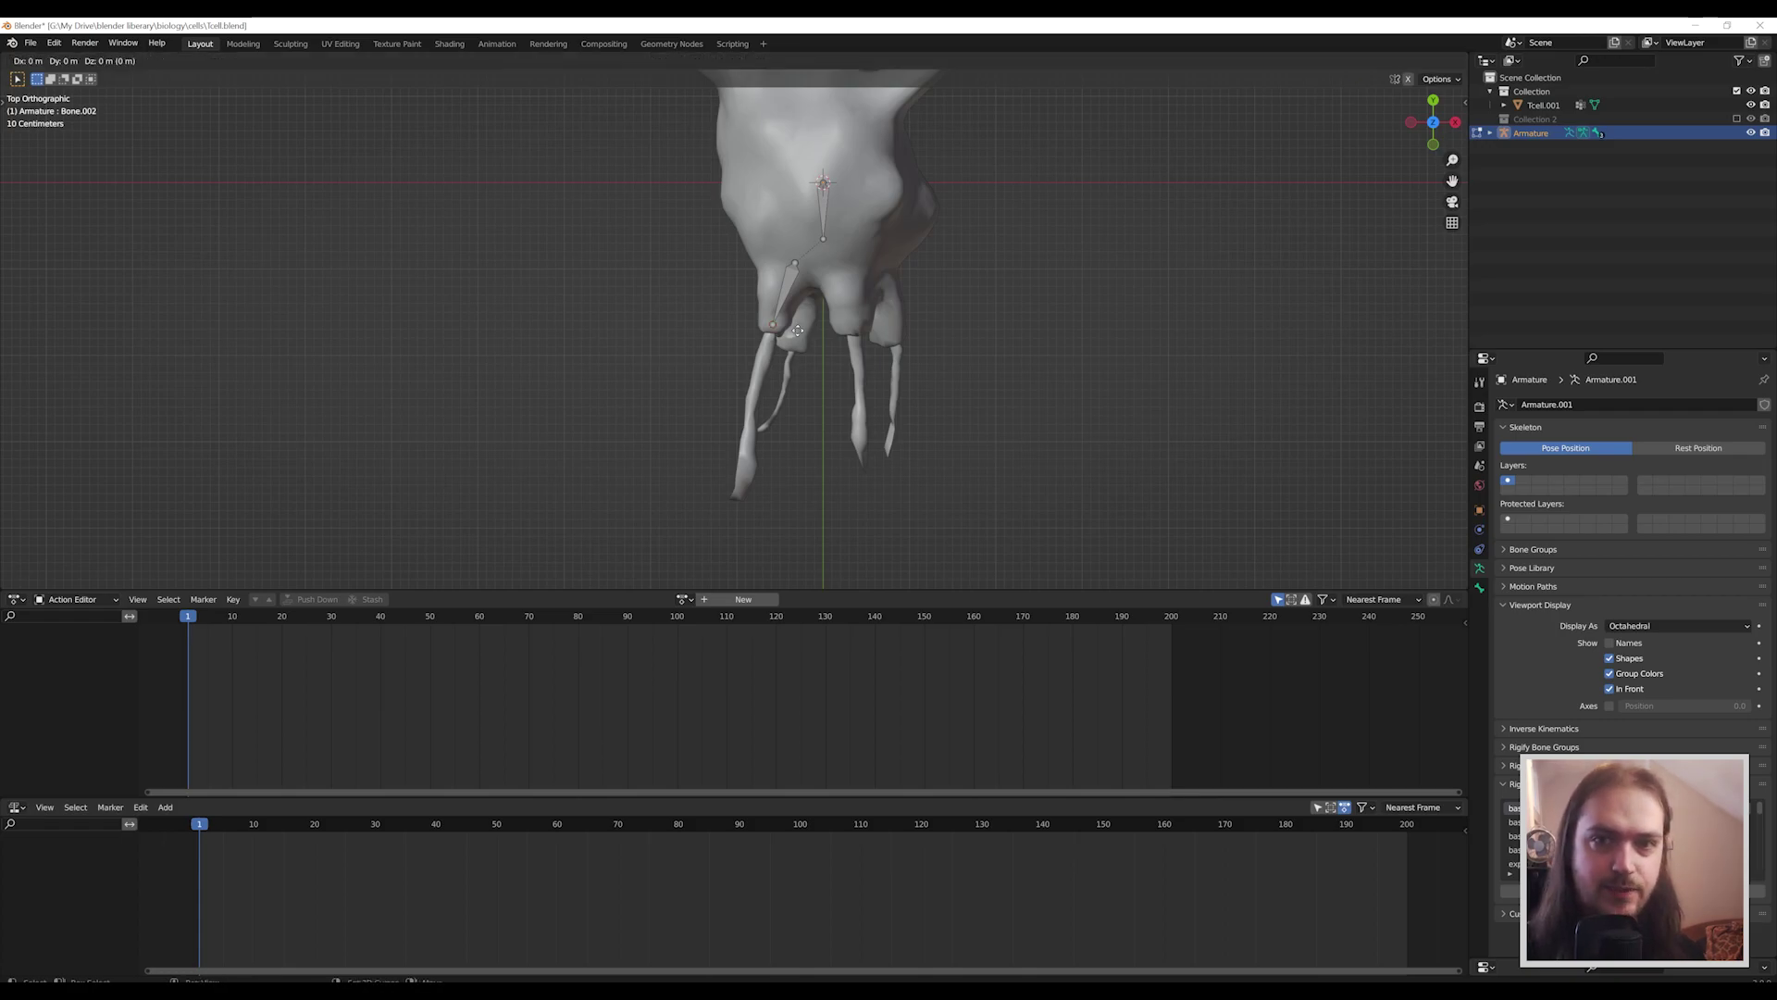
pyautogui.hotkey('shift', 'z')
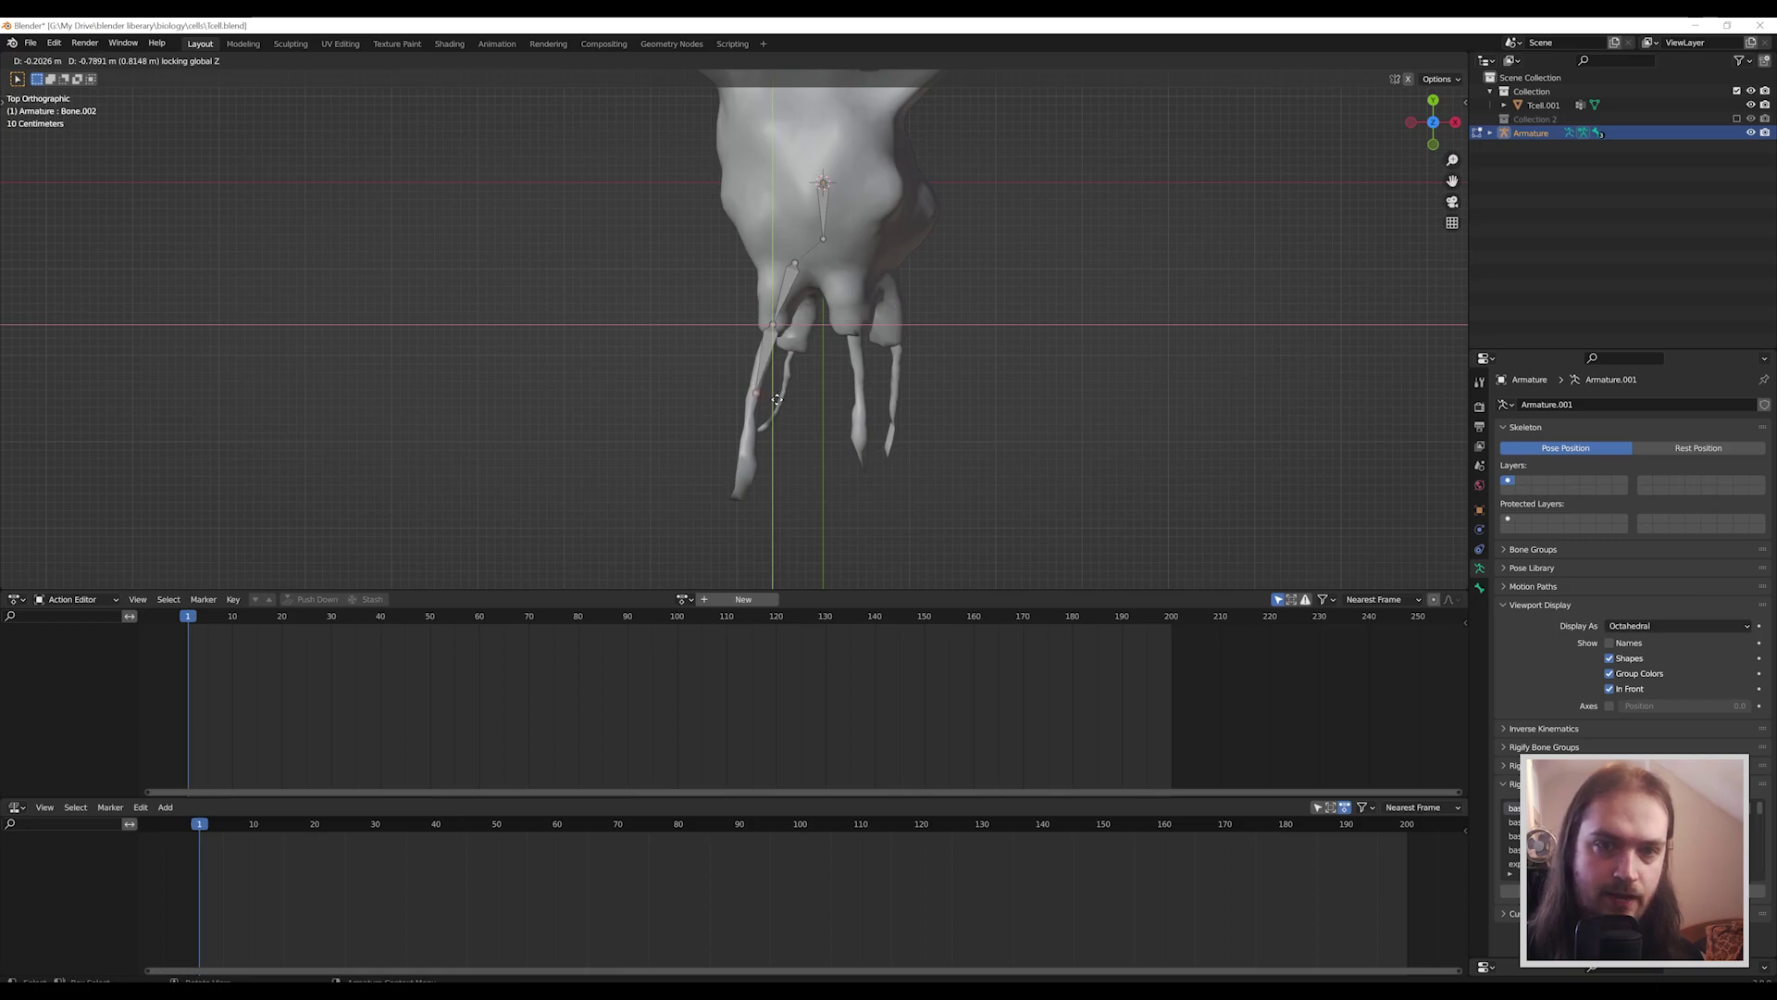
pyautogui.click(776, 399)
pyautogui.press('e')
pyautogui.hotkey('shift', 'z')
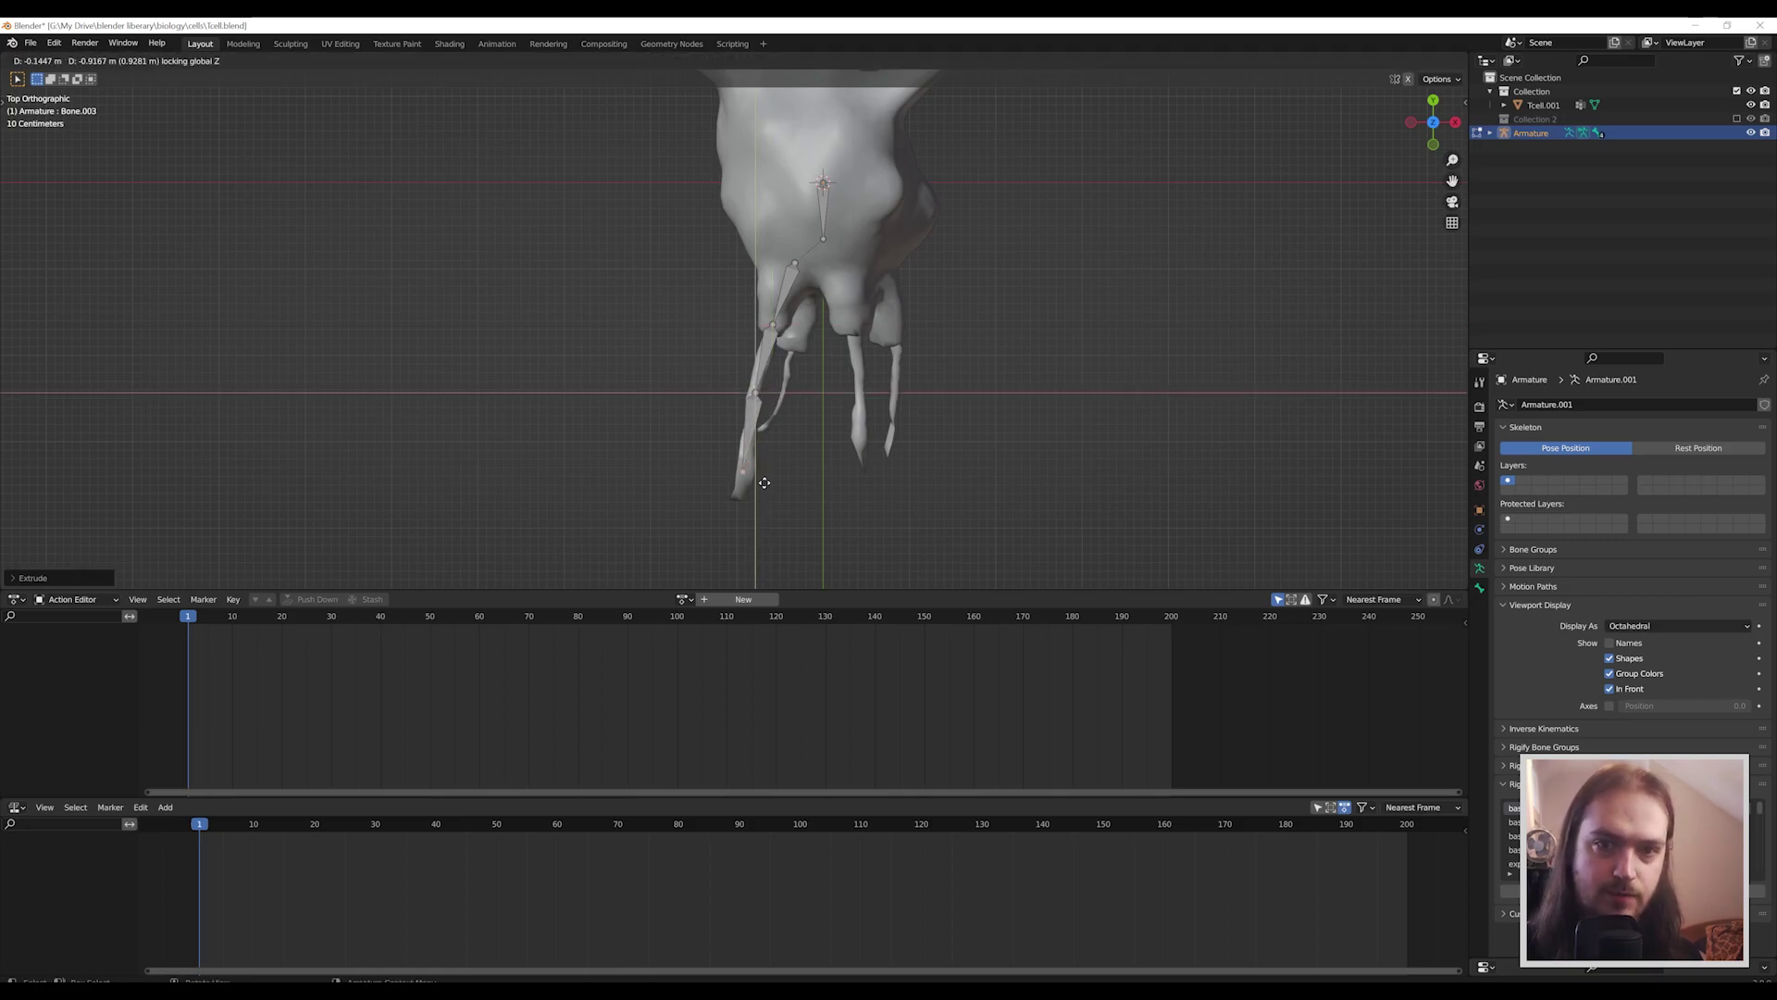
pyautogui.click(764, 482)
# Lower the joint between the two outer tentacle bones along Z to follow the tentacle's bend.
pyautogui.moveTo(984, 516); pyautogui.dragTo(775, 336, button='middle')
pyautogui.click(682, 305)
pyautogui.press('g')
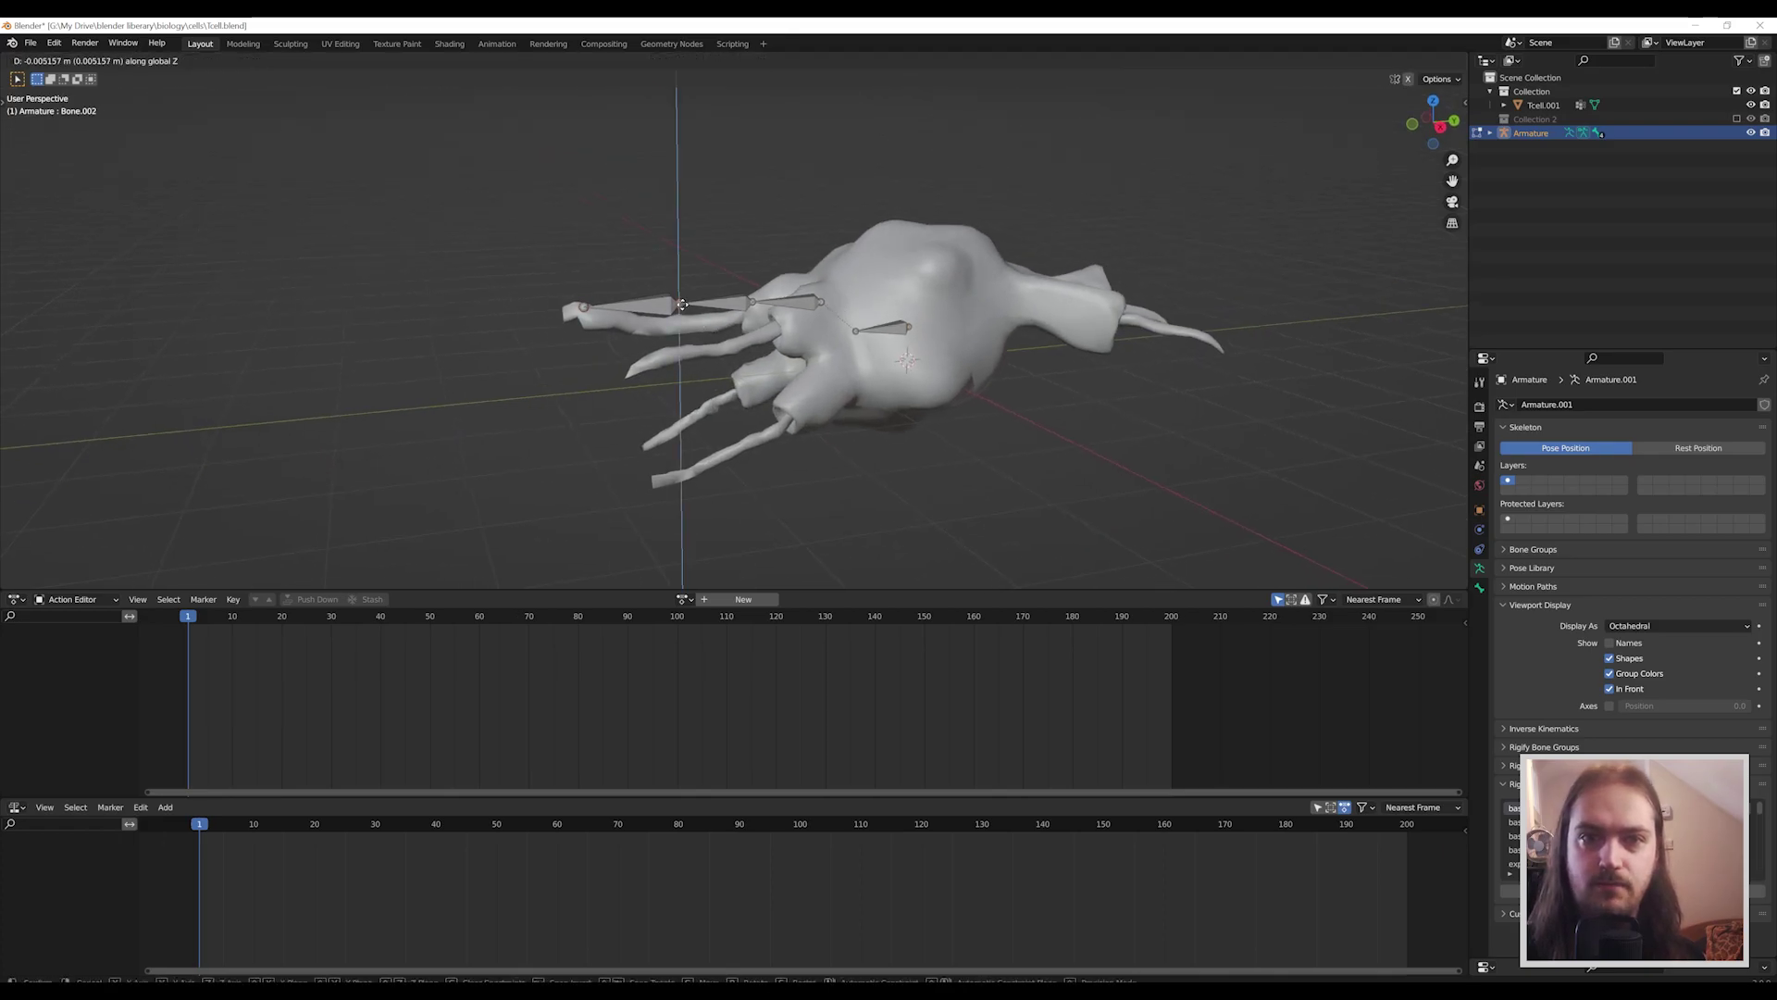
pyautogui.click(743, 322)
pyautogui.moveTo(744, 322); pyautogui.dragTo(926, 324, button='middle')
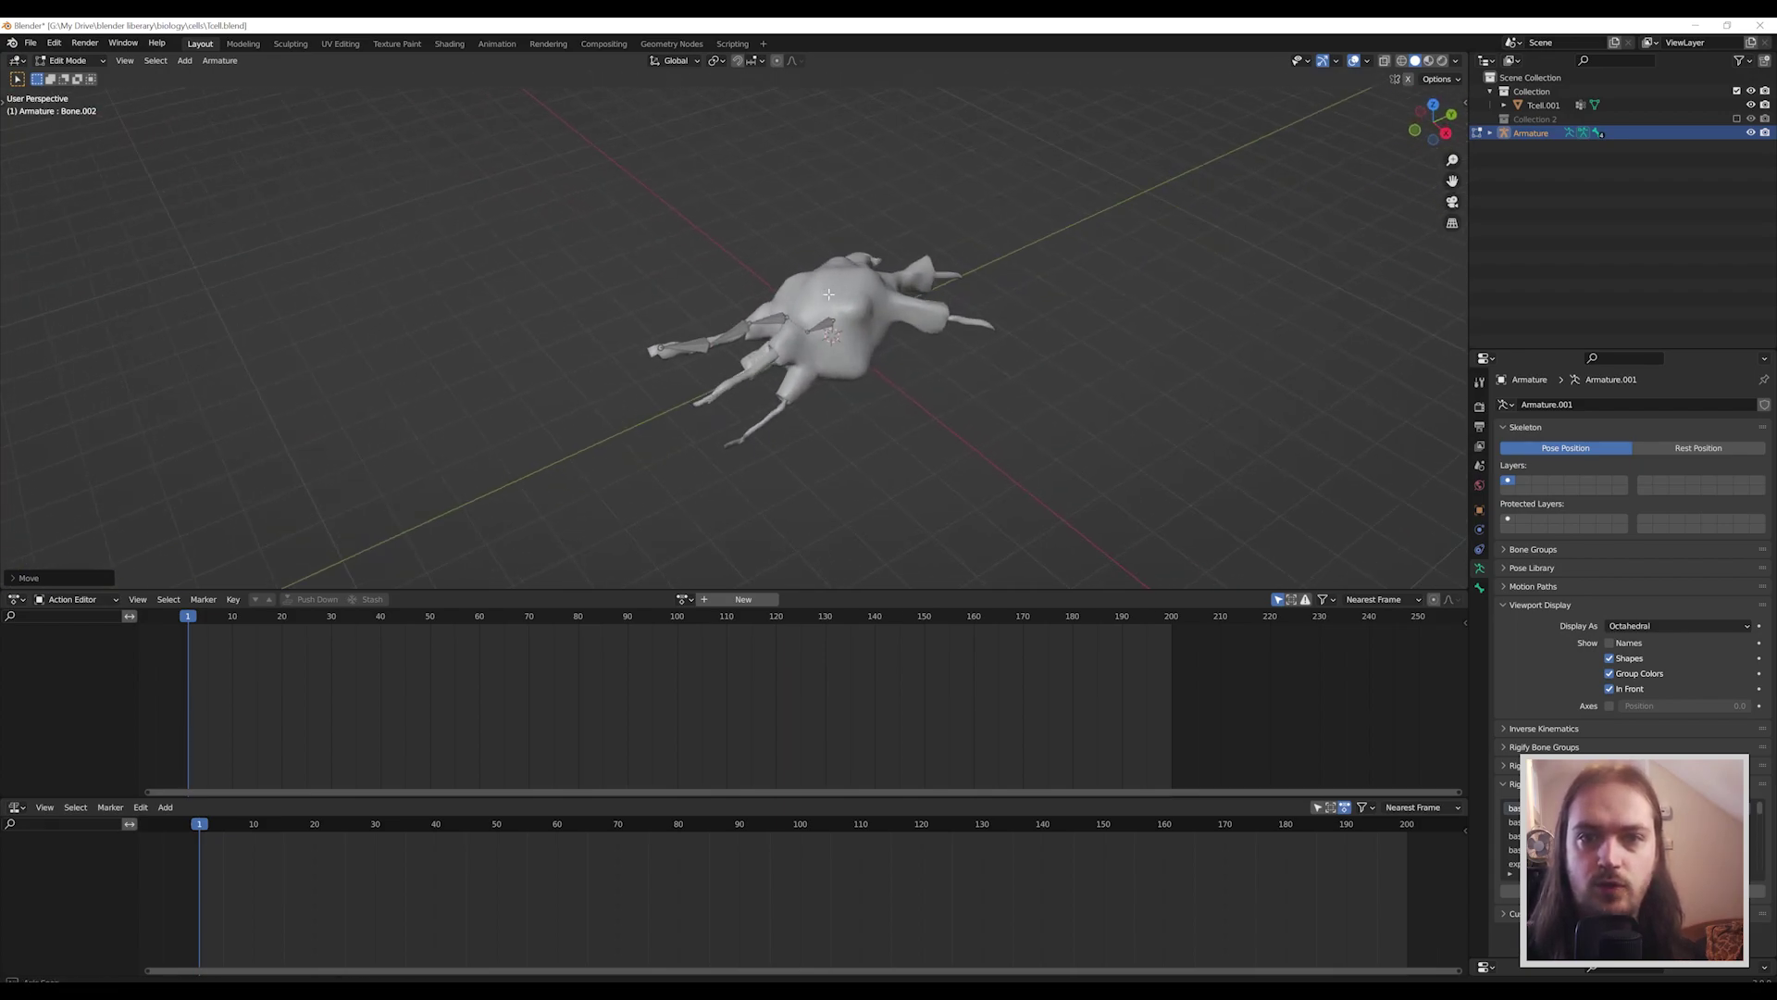
# Include Collection 2 and exclude Collection to view the already rigged T-cell with its complete set of bones.
pyautogui.click(1736, 119)
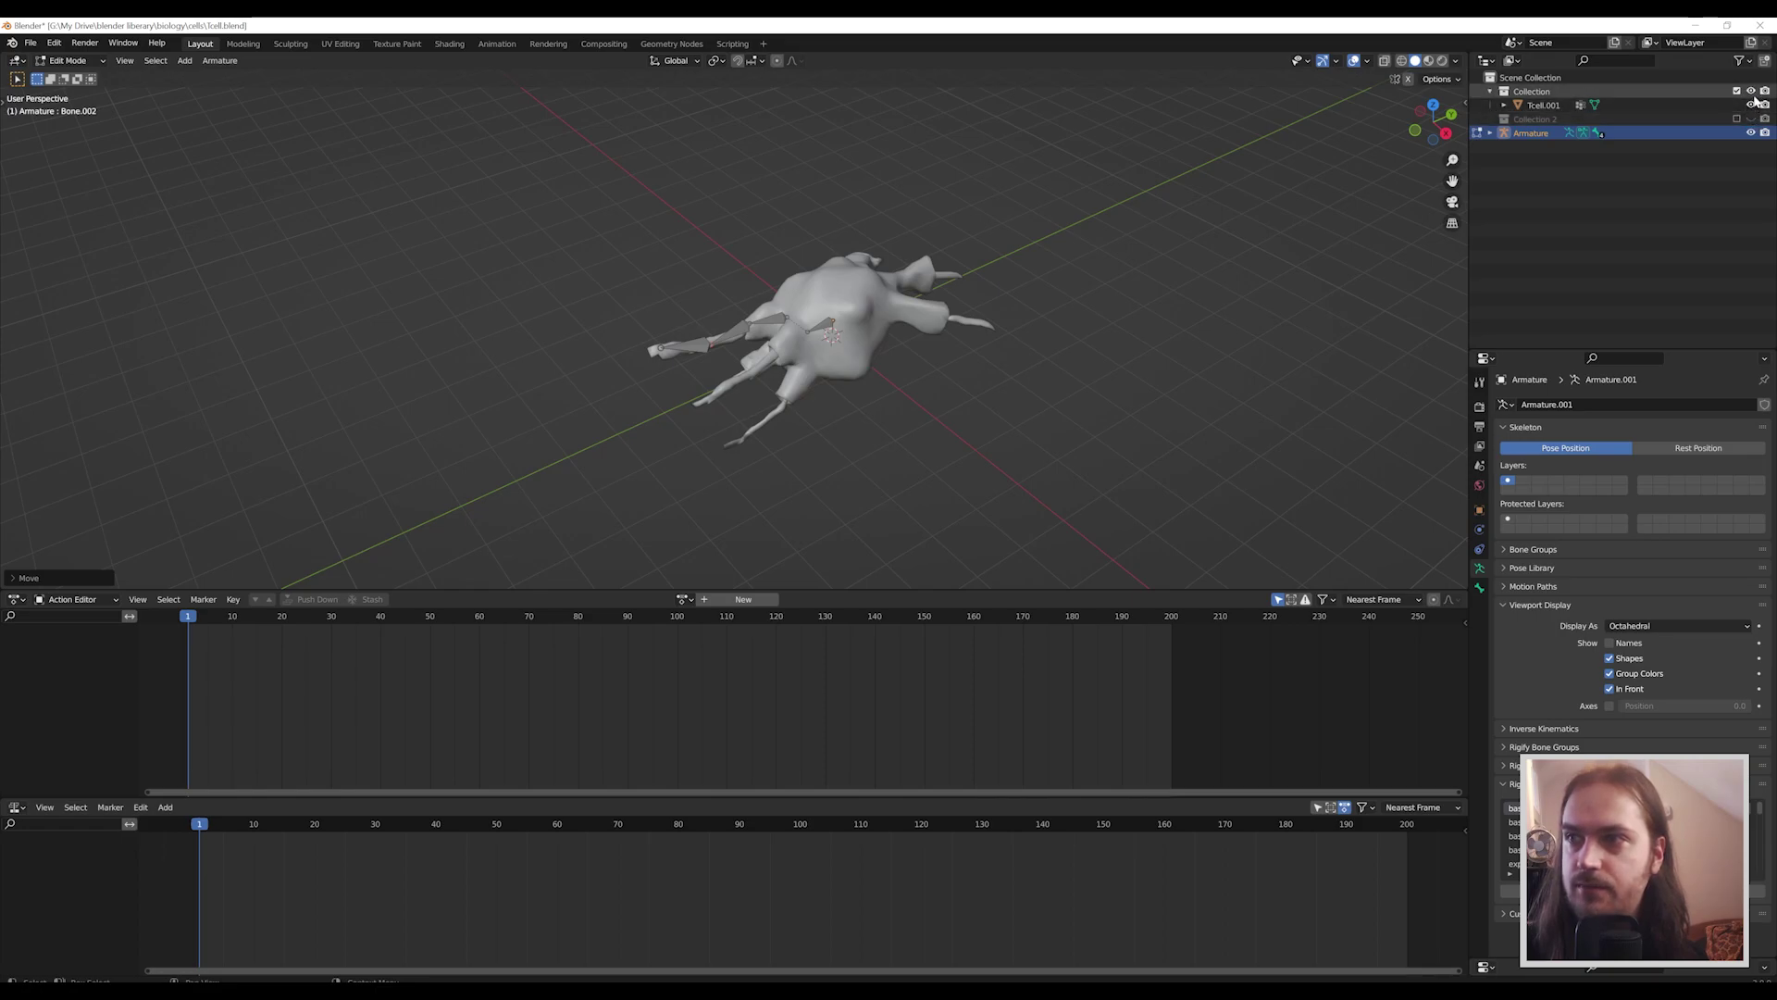
pyautogui.click(1737, 91)
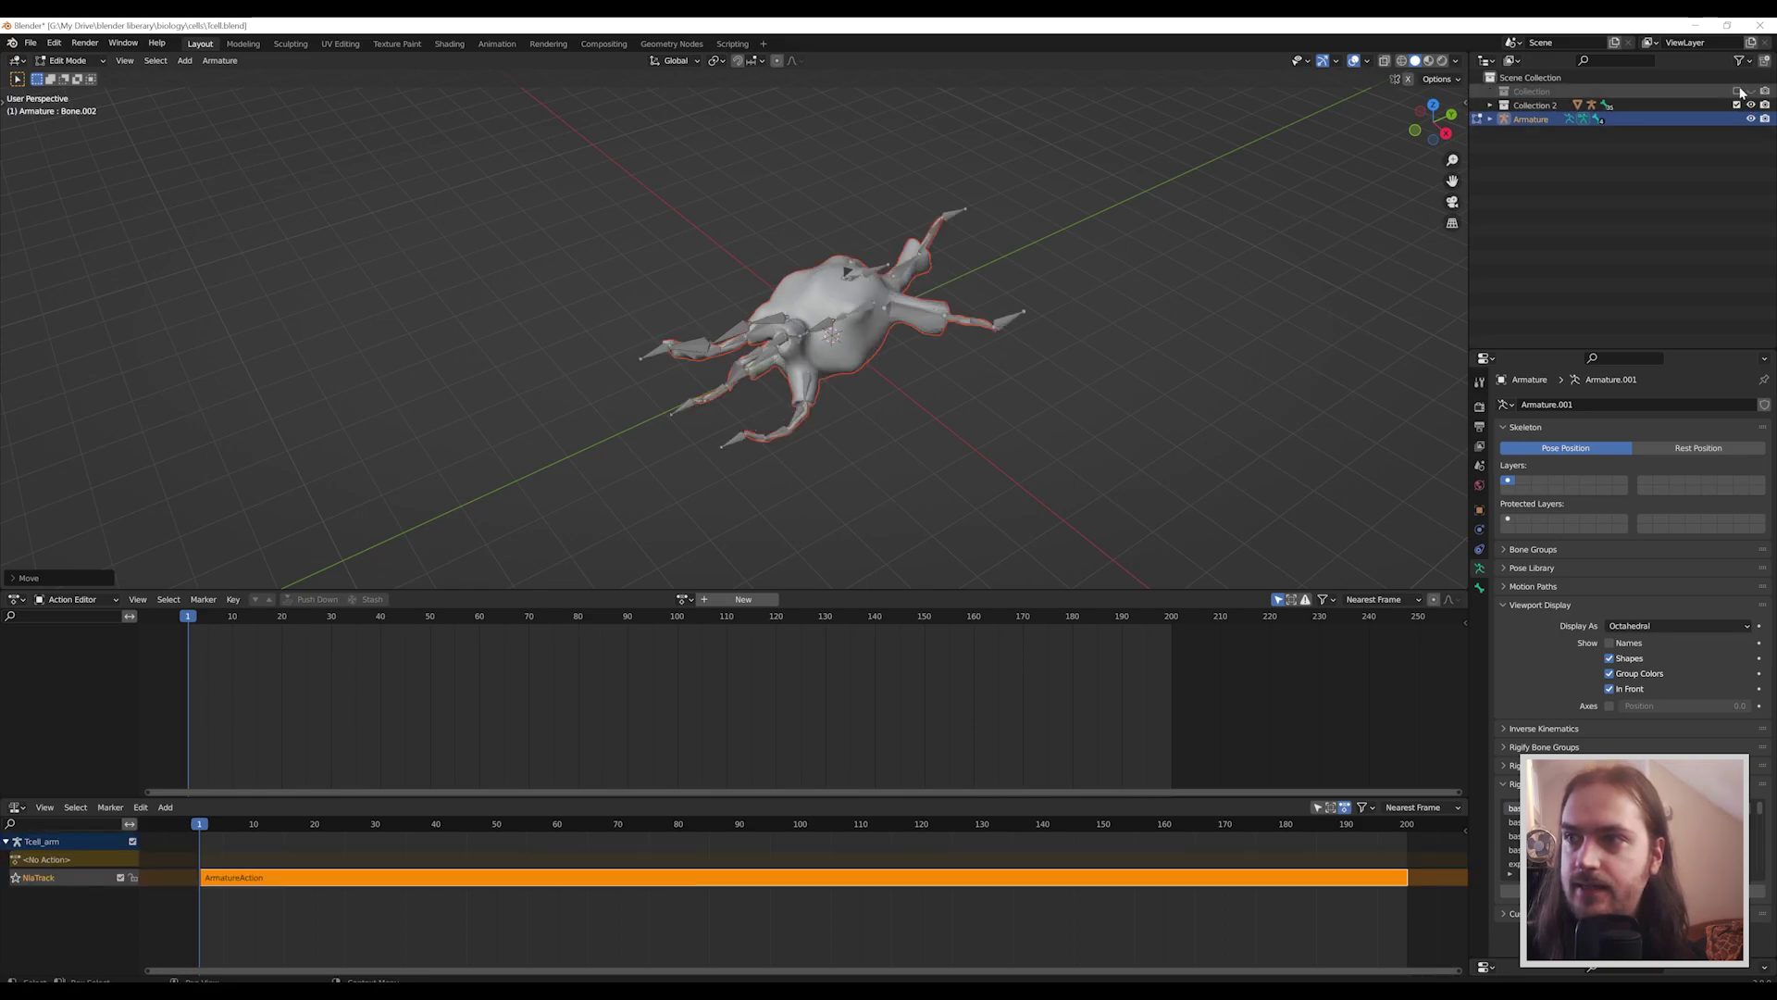
pyautogui.moveTo(1217, 436); pyautogui.dragTo(641, 420, button='middle')
pyautogui.click(648, 340)
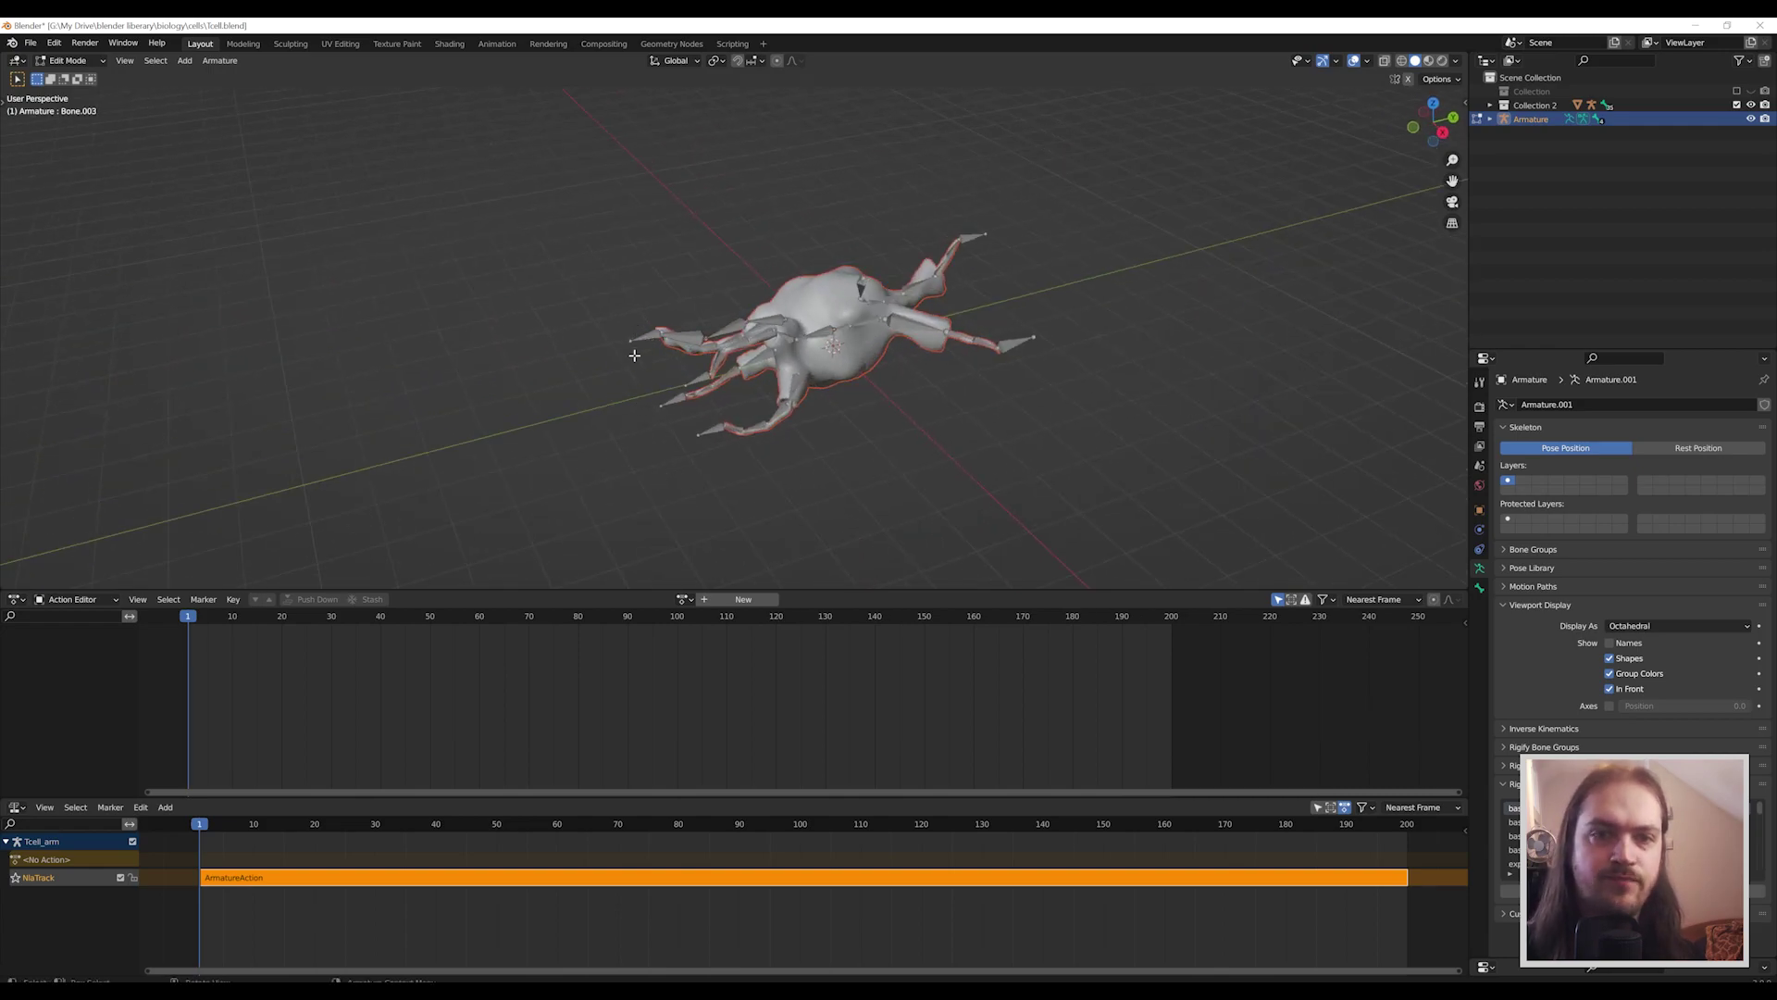